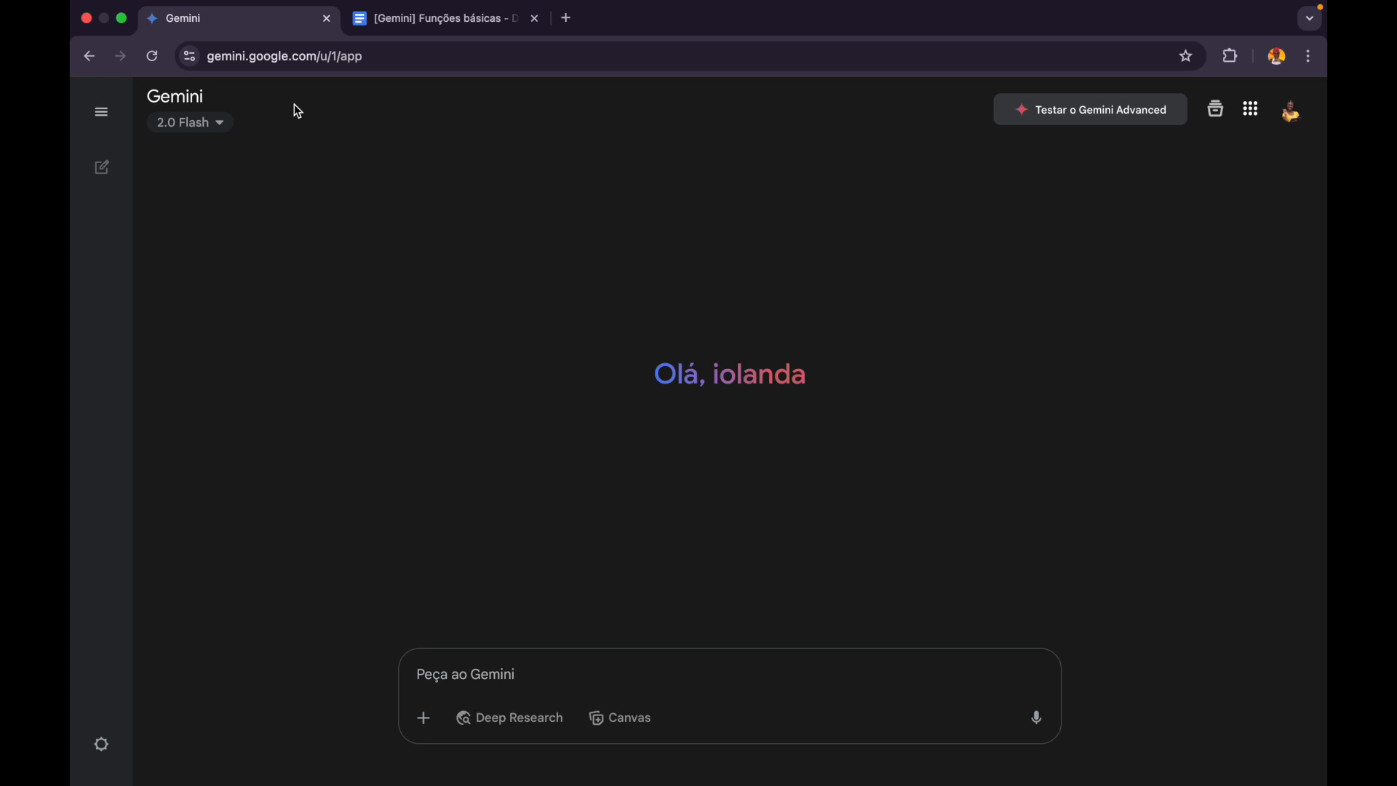
Step: Expand the side list of recent conversations and collapse it again
click(101, 114)
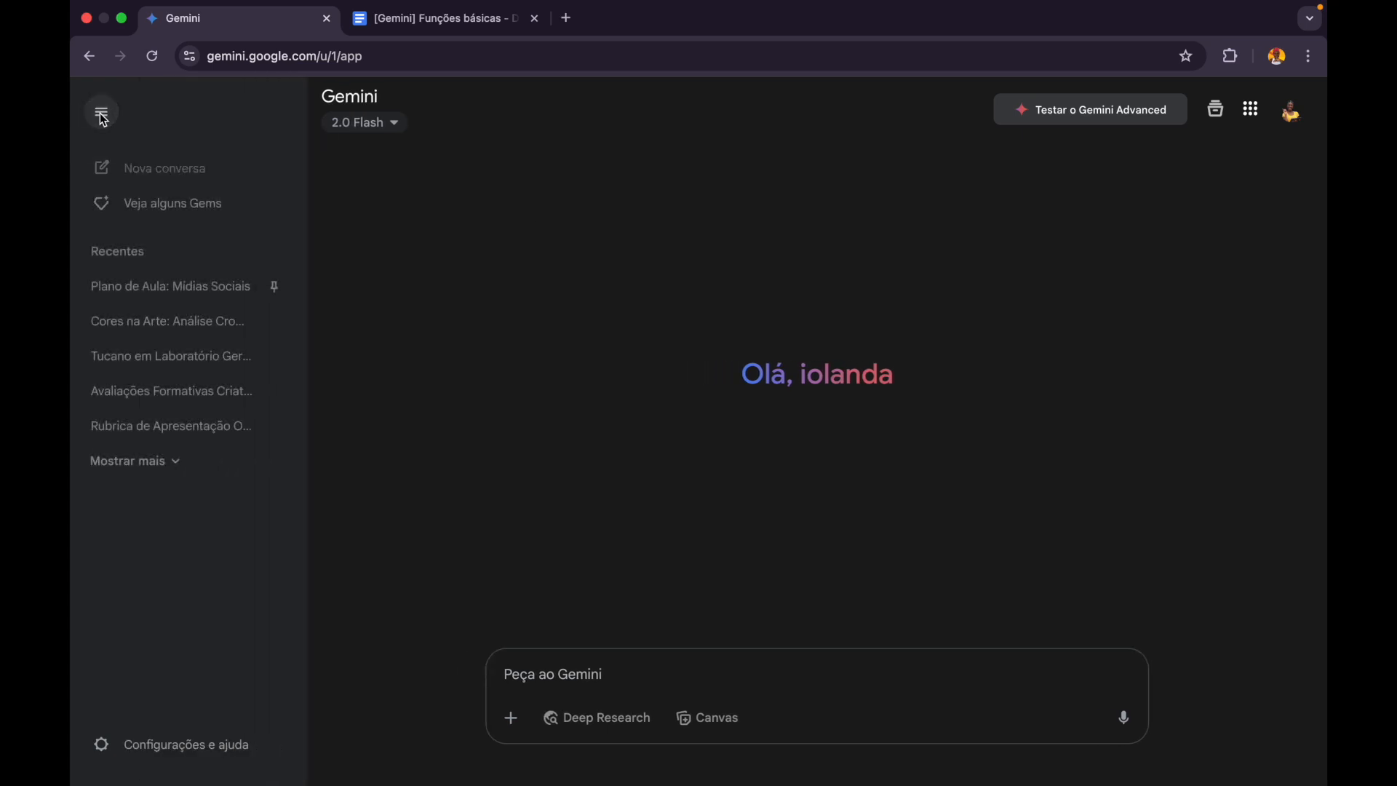
click(103, 118)
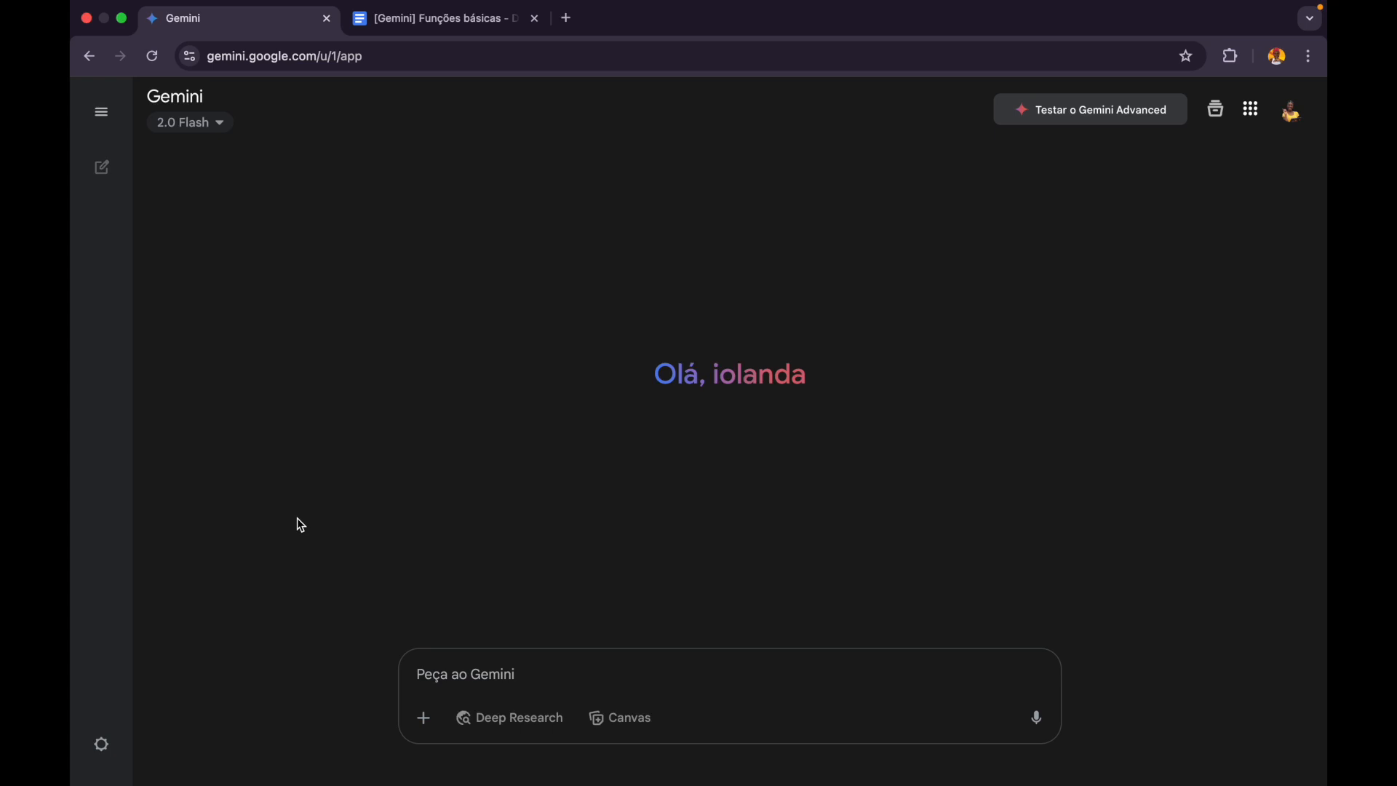
Step: Take the full biology questionnaire prompt below the "Um bom comando/prompt" table in the Google Docs document over to Gemini
key(ctrl+Tab)
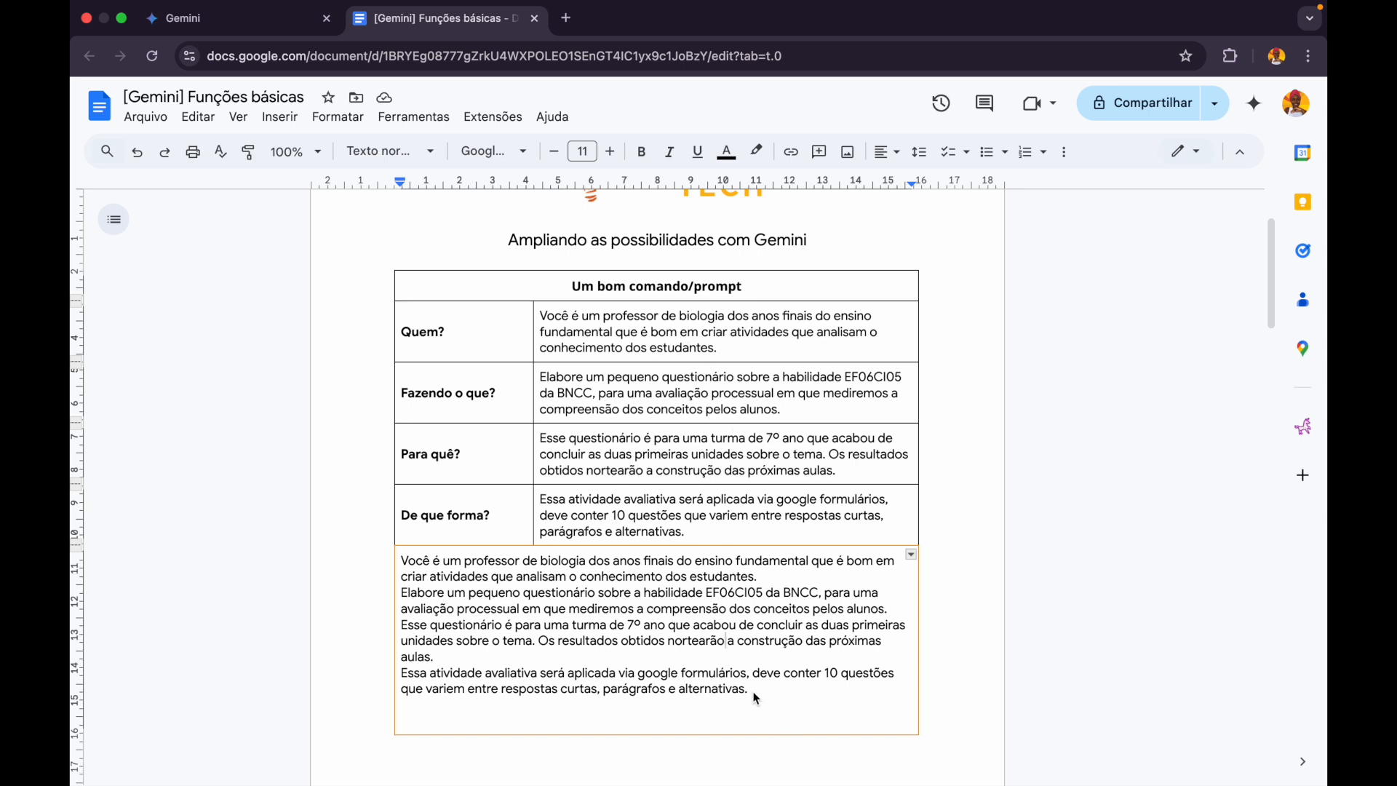
drag(750, 693, 405, 563)
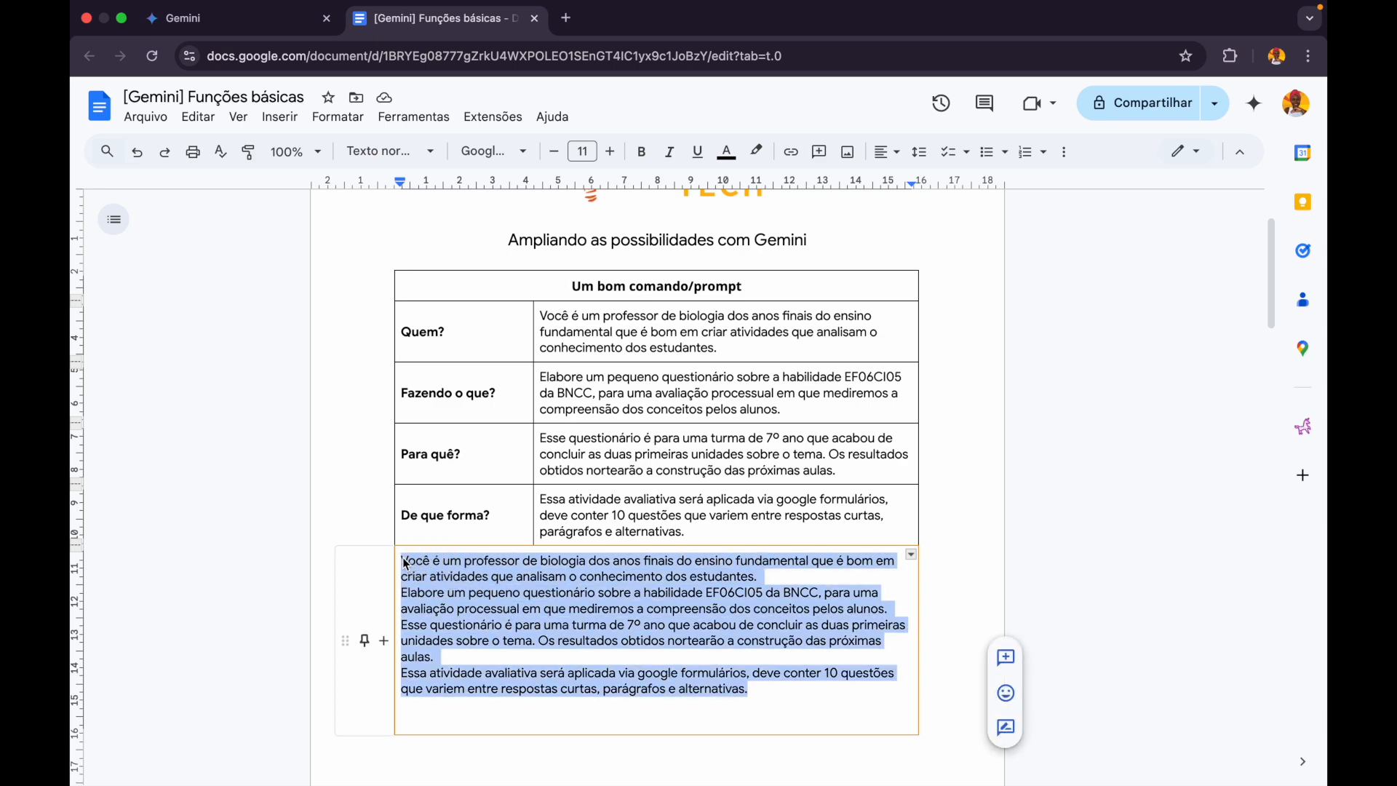
click(233, 18)
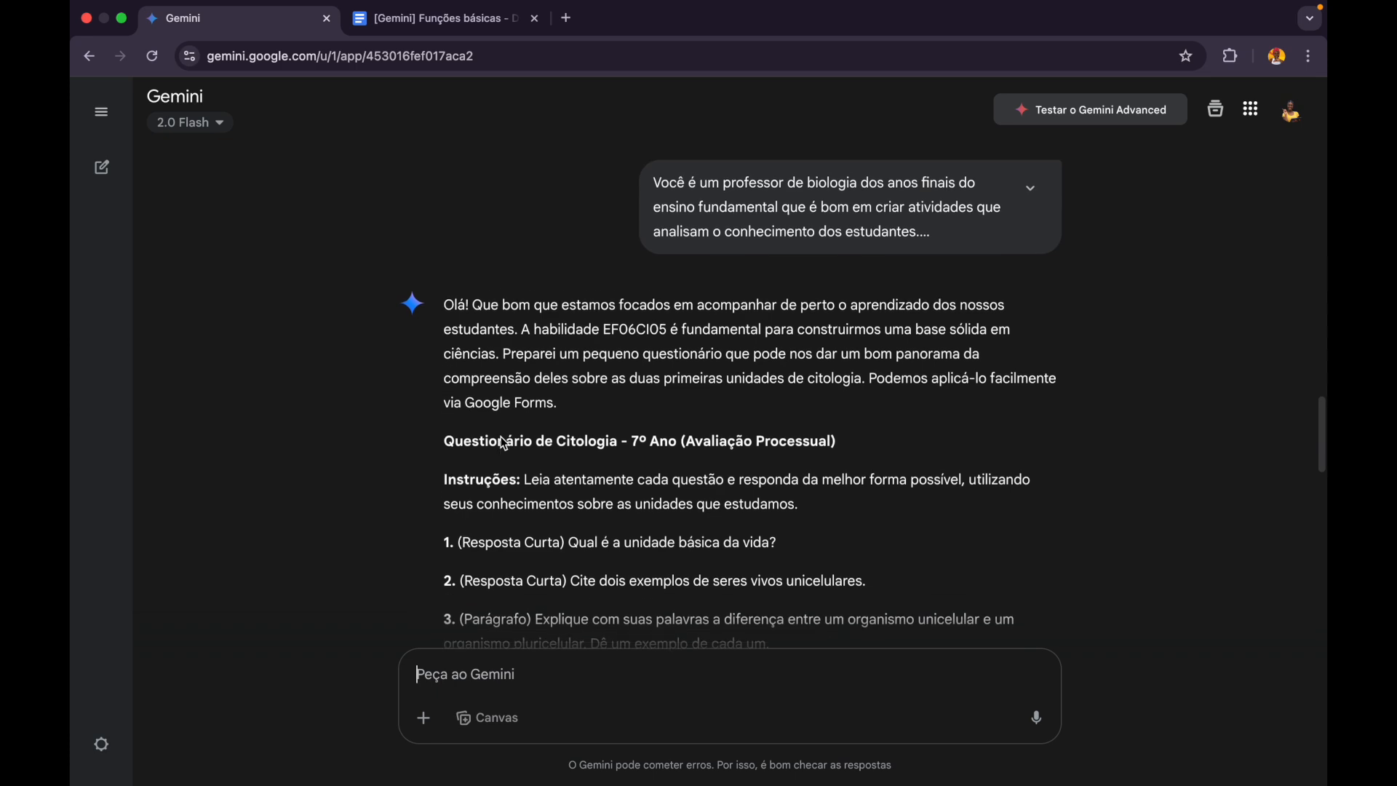
Step: Read through the generated cytology questionnaire and send the follow-up prompt "Me dê o garabito dessa avalição."
scroll(505, 441, down, 5)
scroll(505, 442, down, 5)
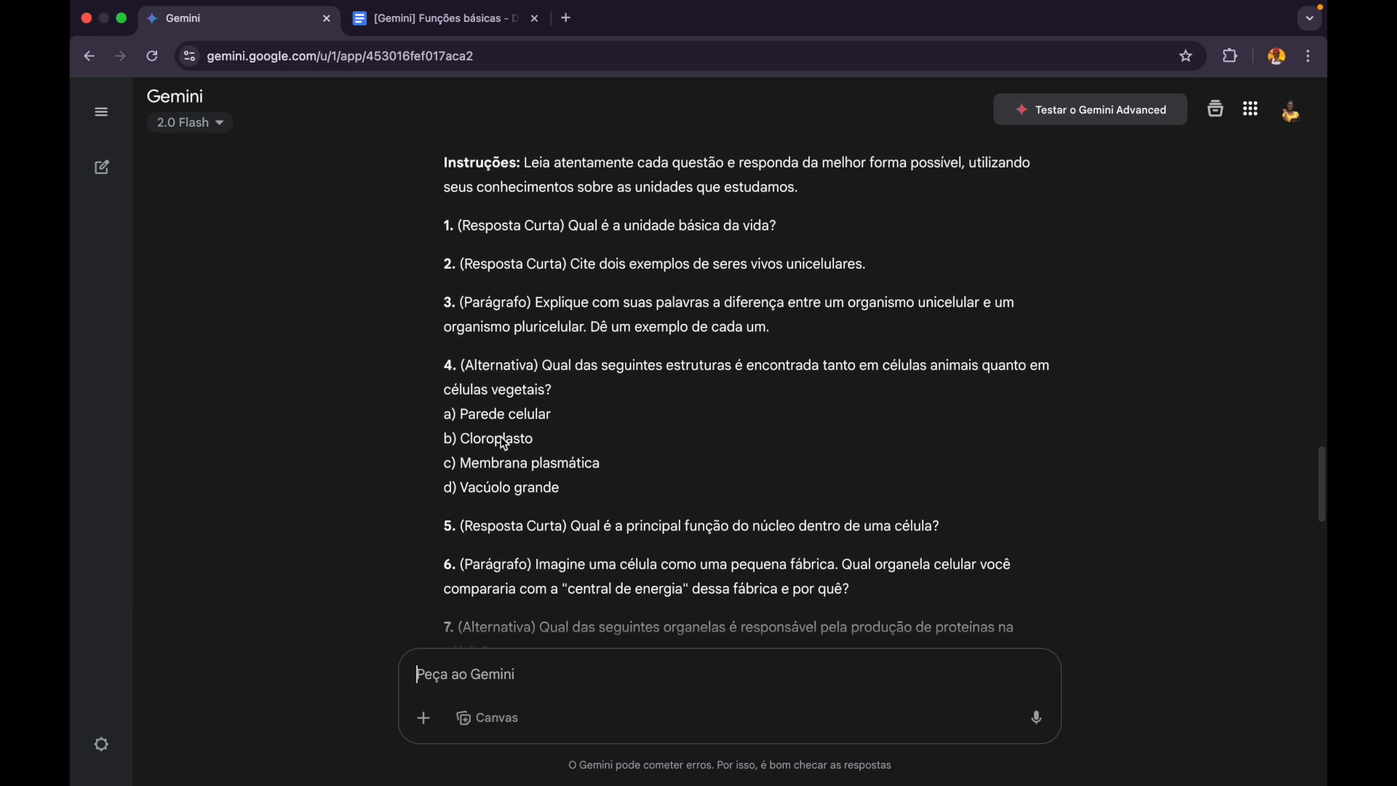
scroll(504, 442, down, 10)
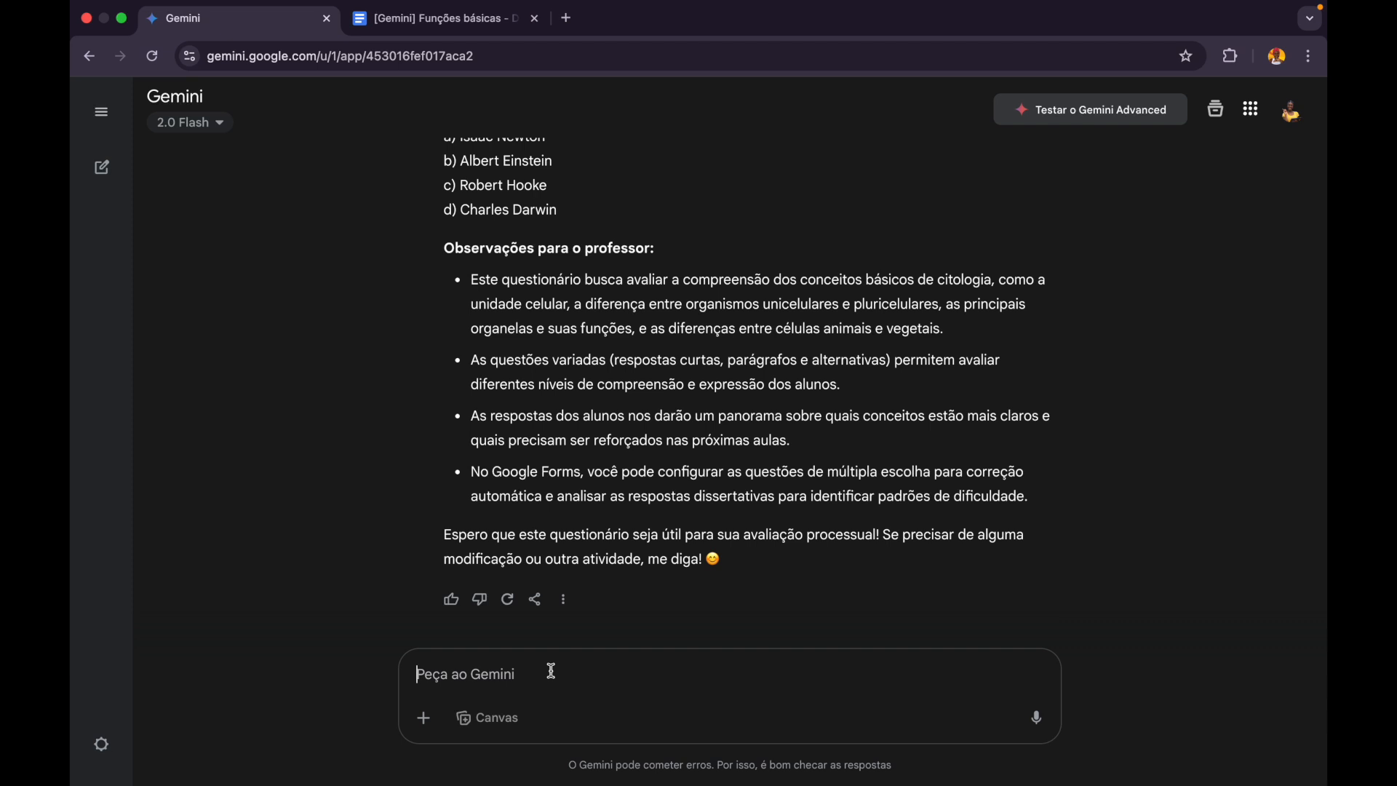
text(Me dê o garabito dessa avalição.)
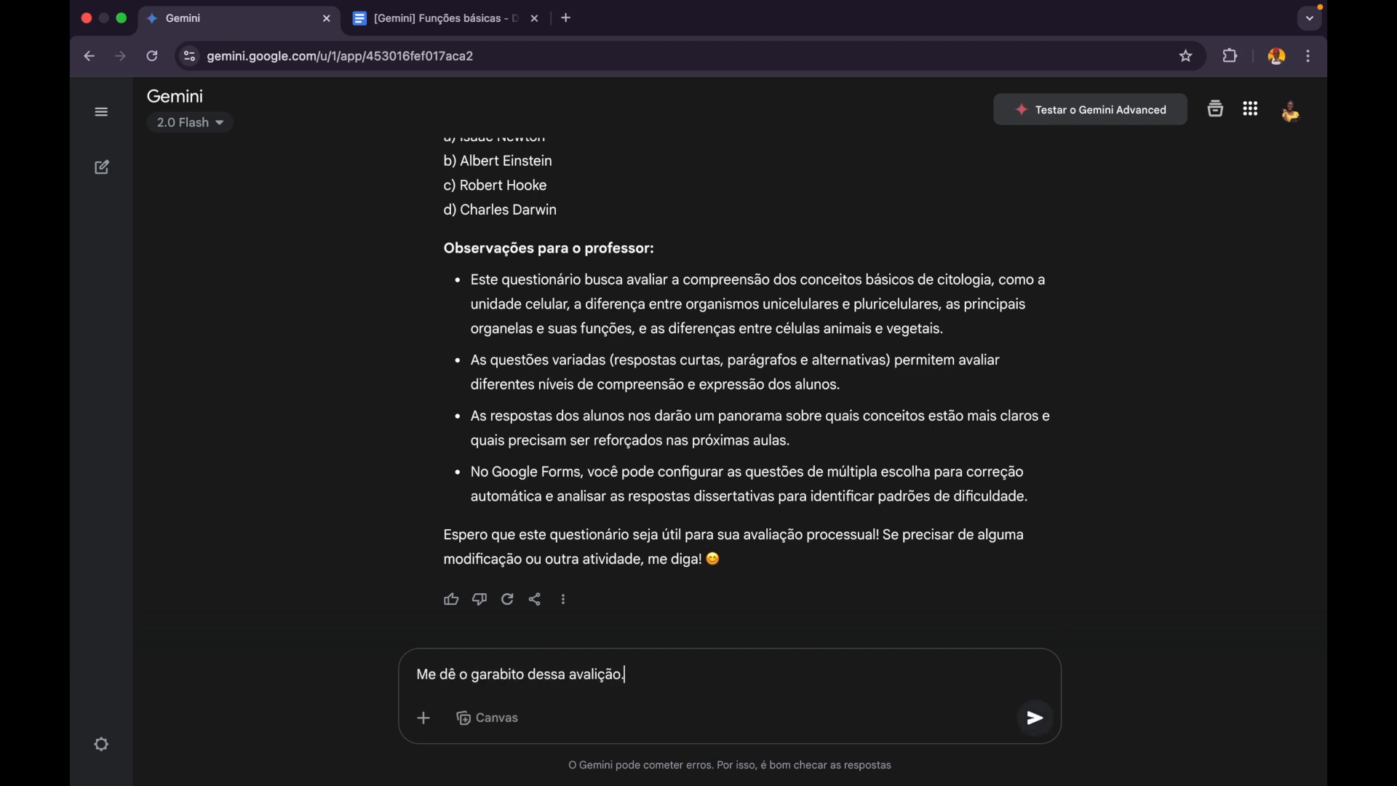
key(Return)
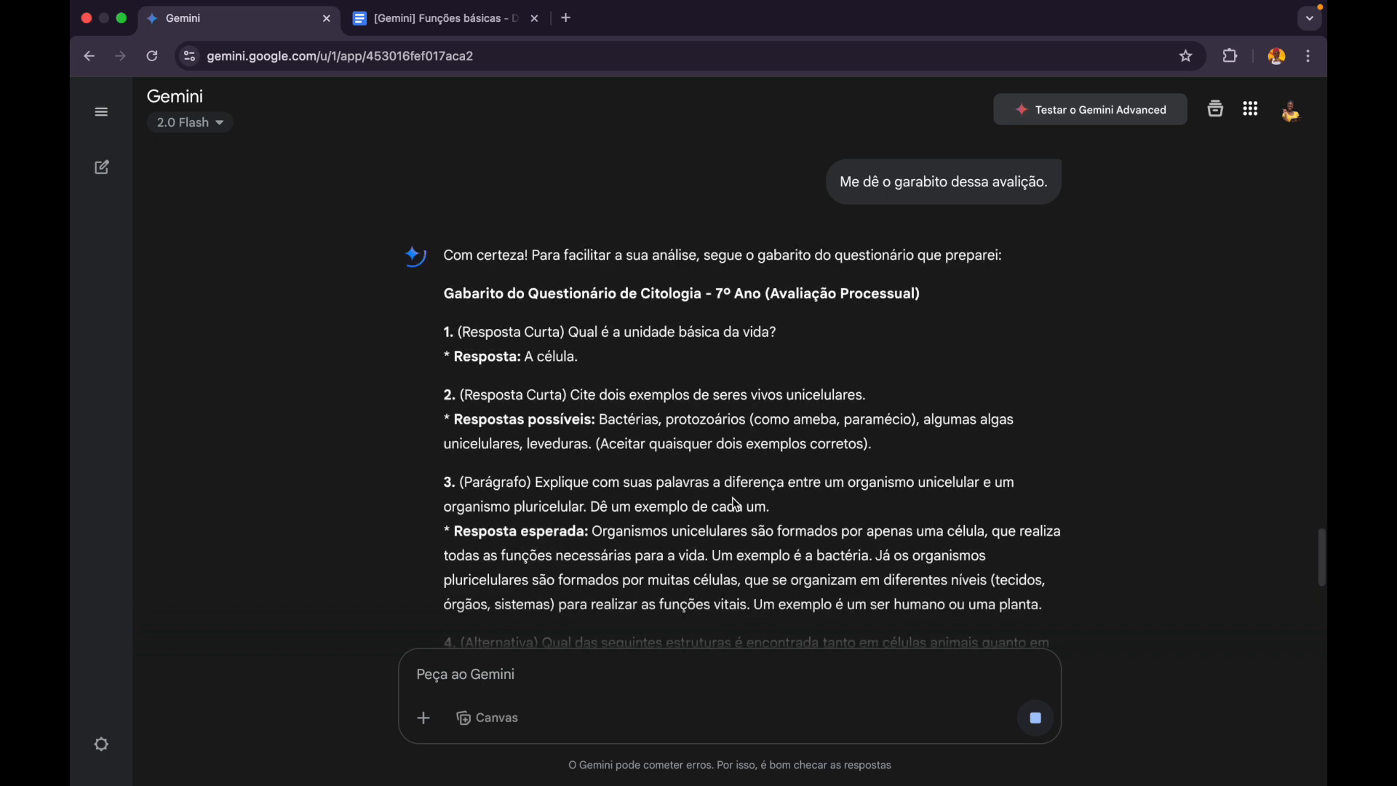
Step: Review the generated answer key and the teacher notes at the end of the questionnaire
scroll(734, 499, down, 5)
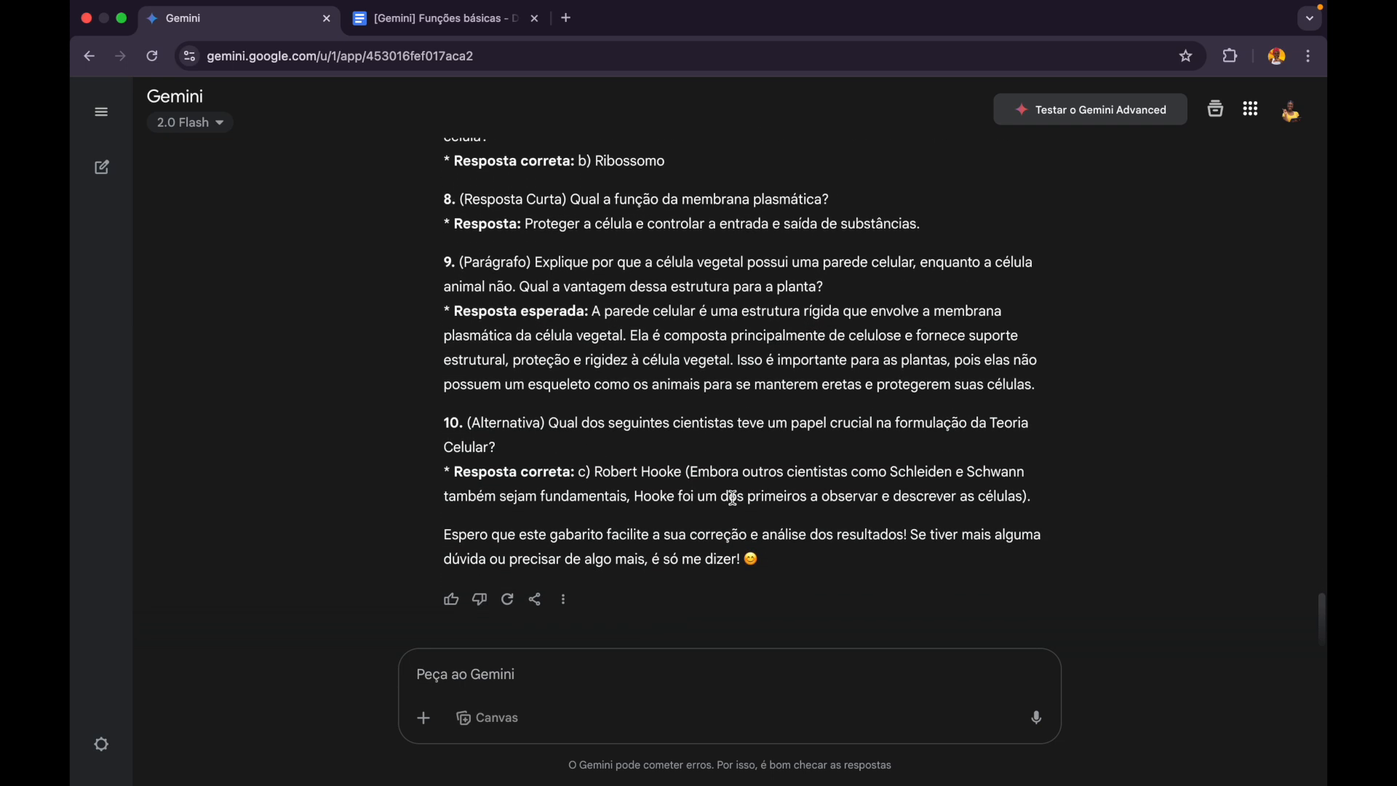
scroll(733, 497, up, 8)
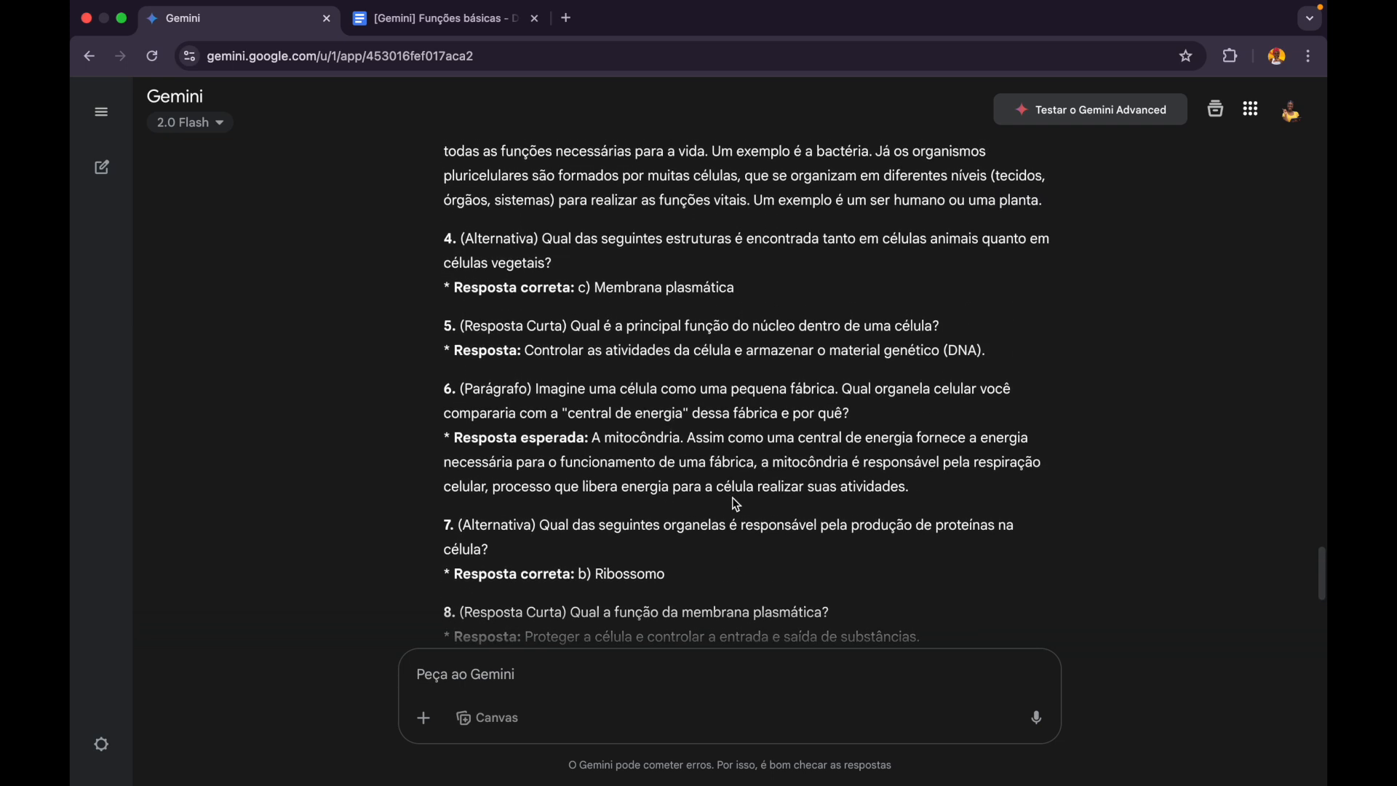
scroll(734, 499, up, 15)
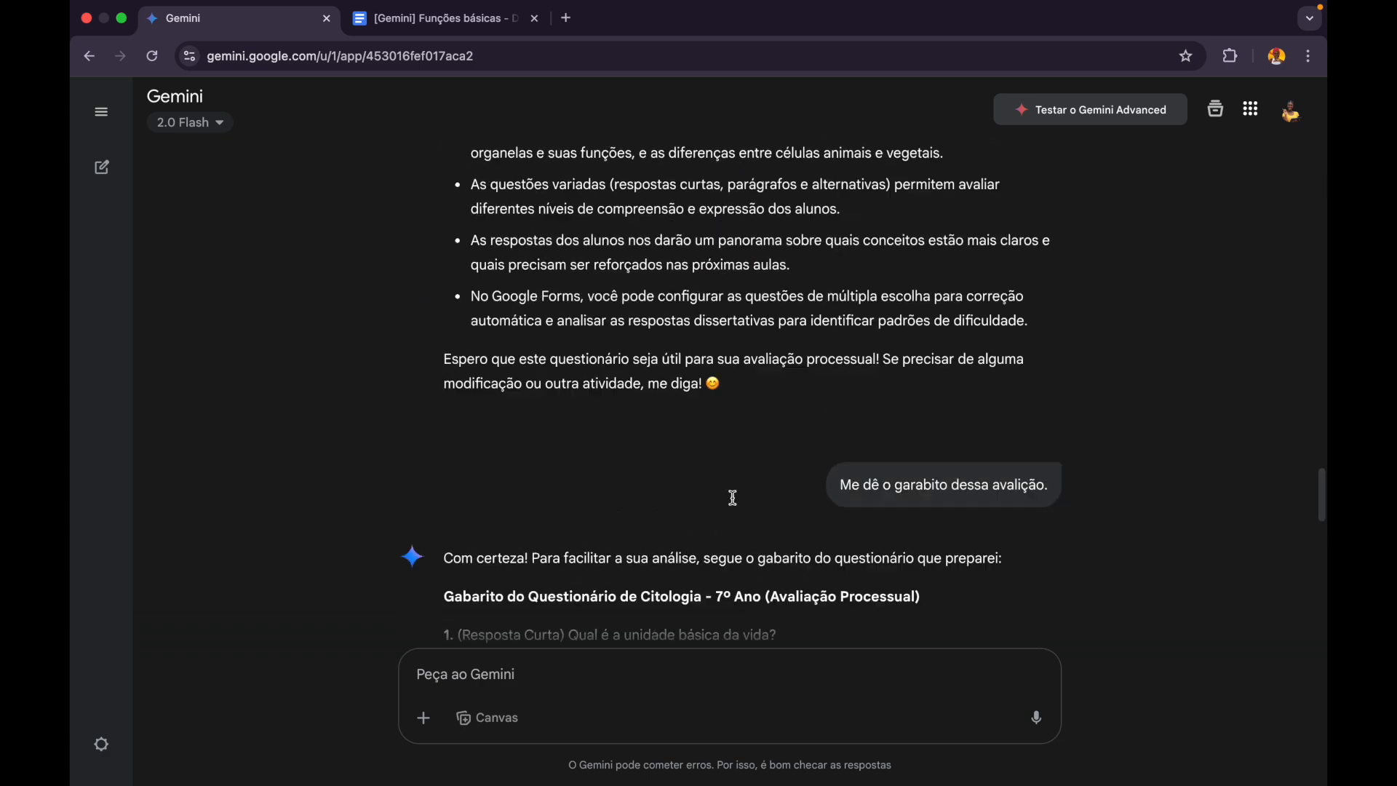
scroll(732, 498, up, 1)
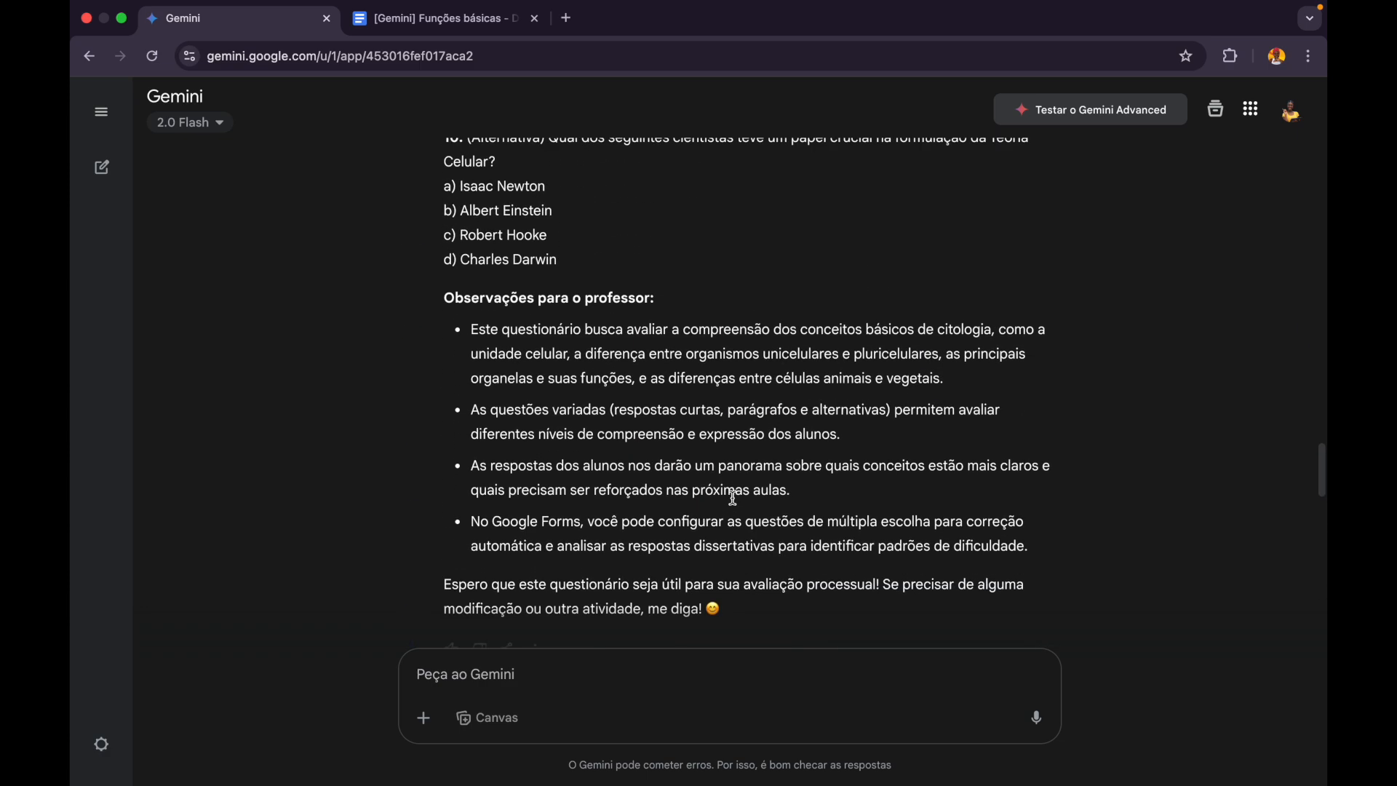
scroll(733, 498, down, 20)
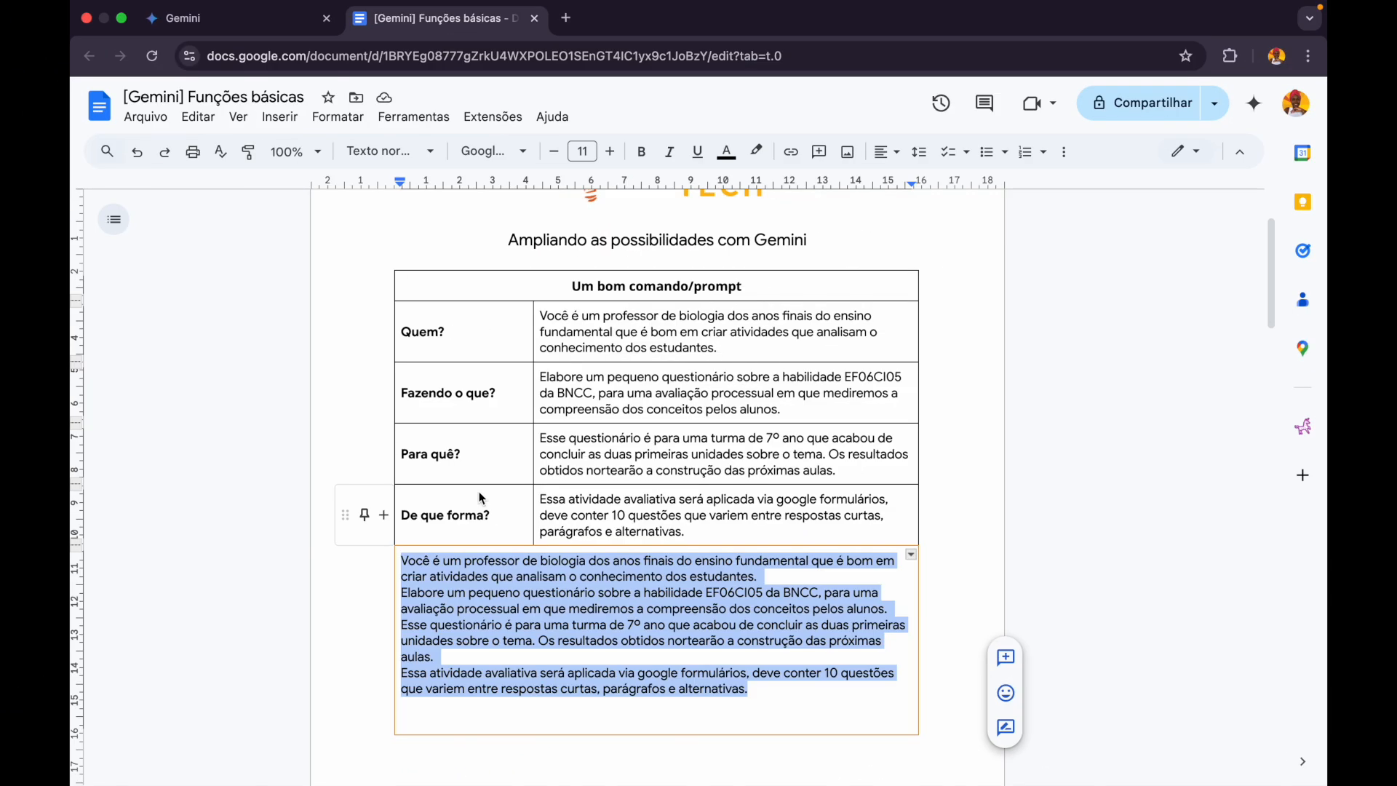
Step: Look up the "Checagem de respostas" entry in the "Funcionalidades" table of the Google Docs document
scroll(499, 638, down, 10)
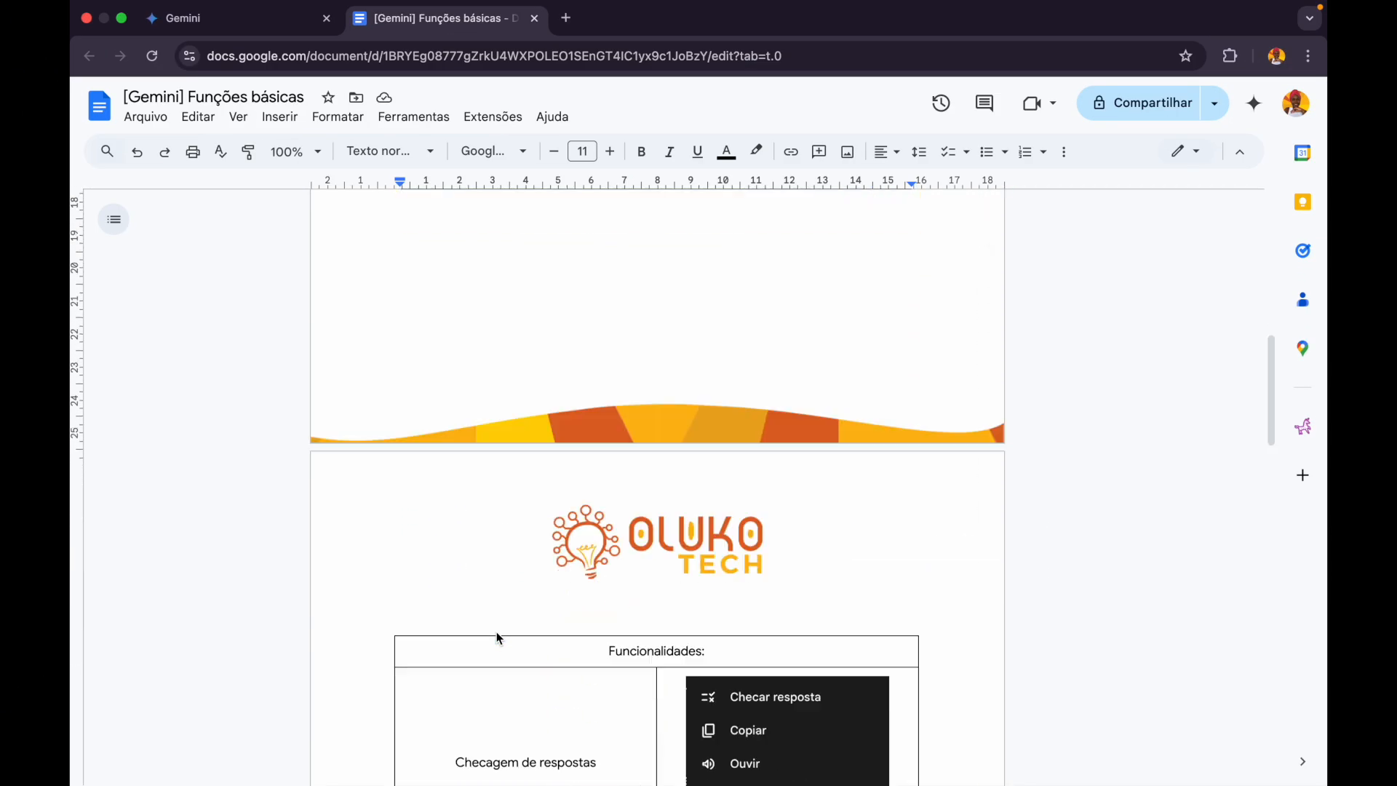
scroll(499, 637, down, 5)
scroll(493, 627, up, 4)
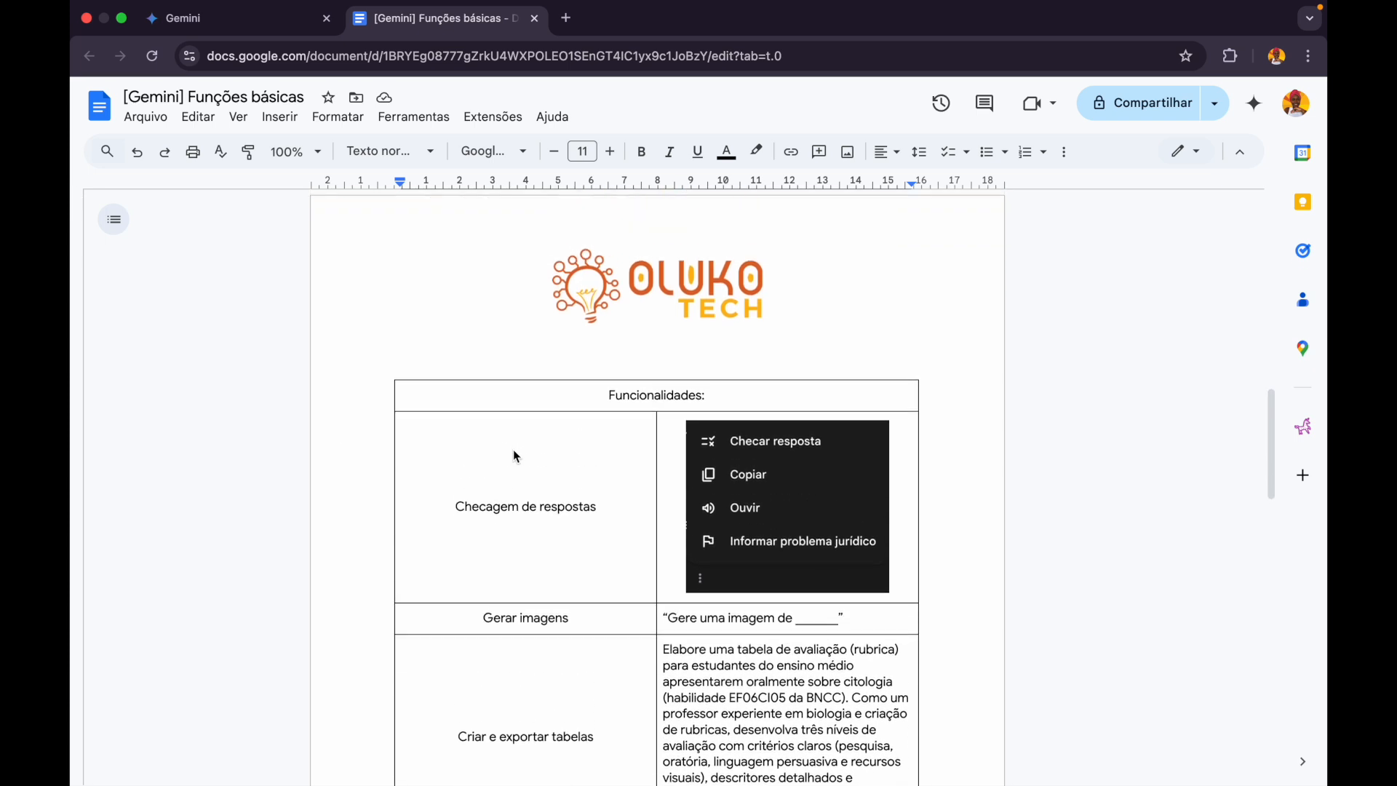
scroll(513, 450, up, 1)
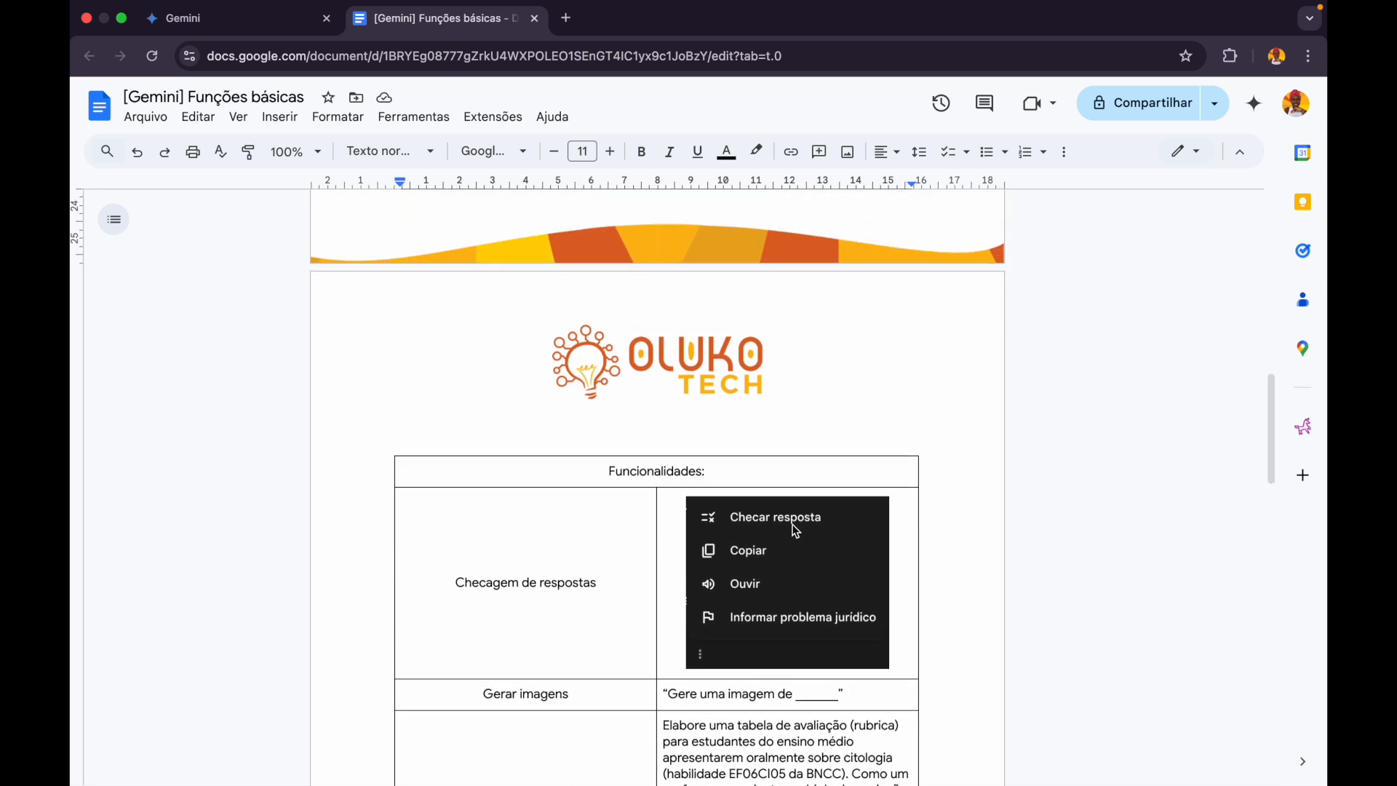
Step: Switch back to Gemini and run "Checar resposta" on the second version of the answer key
click(251, 20)
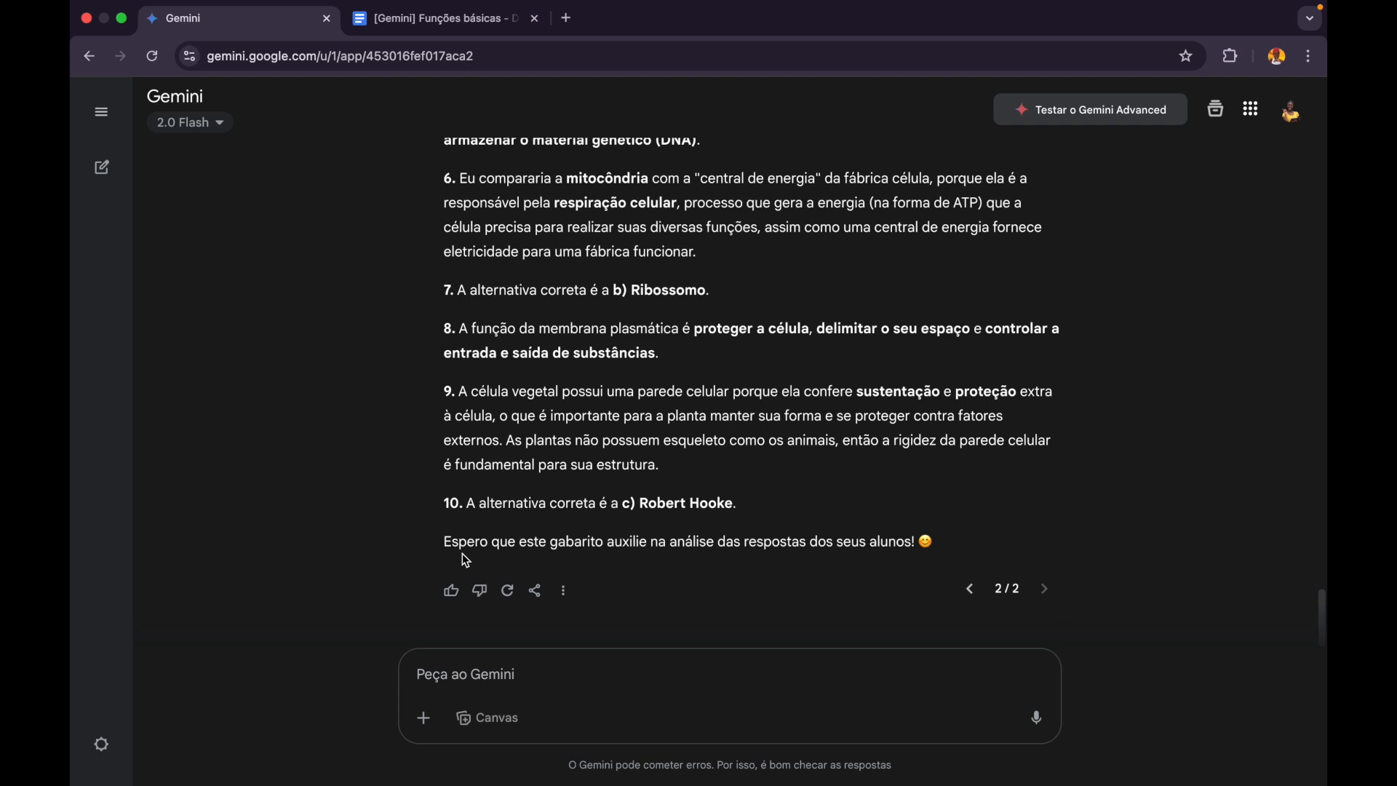
click(564, 591)
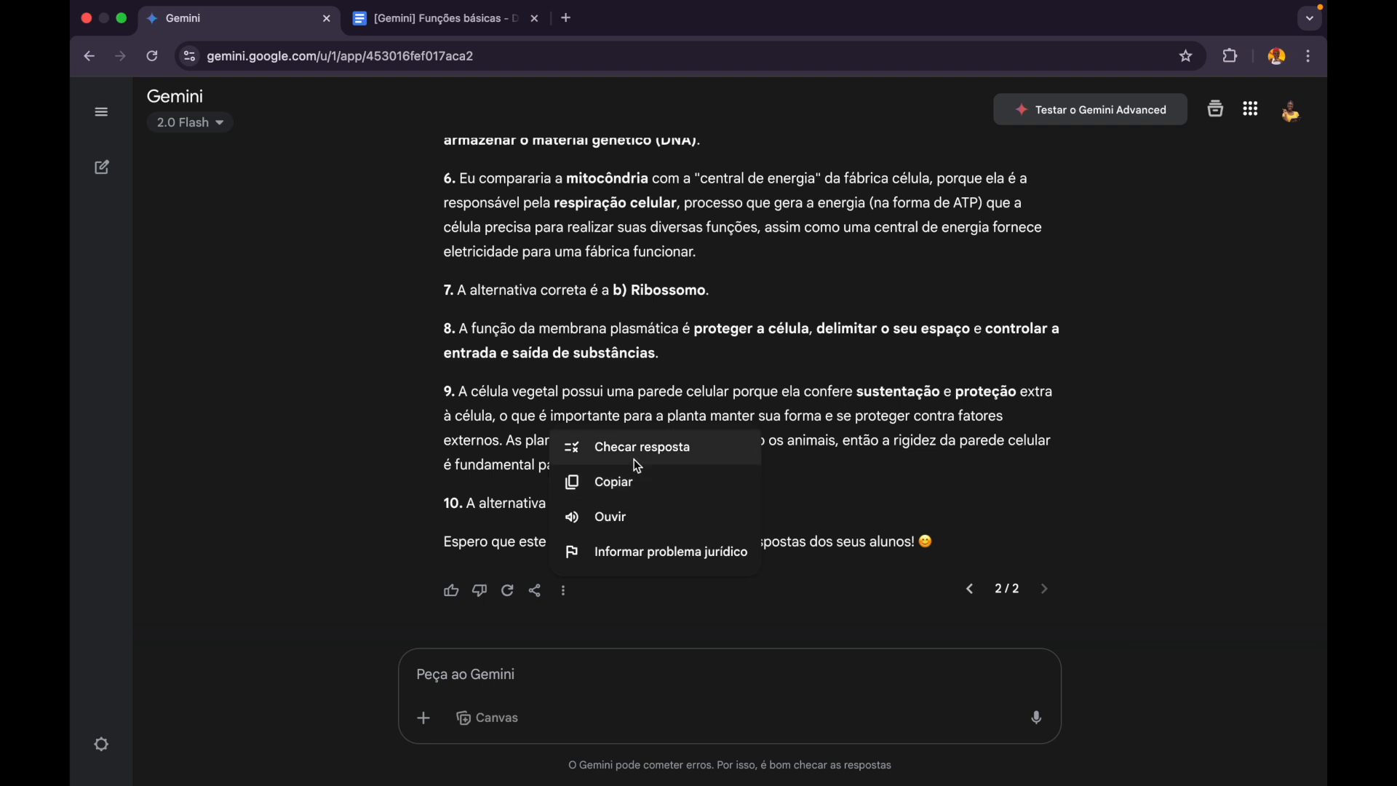
click(669, 448)
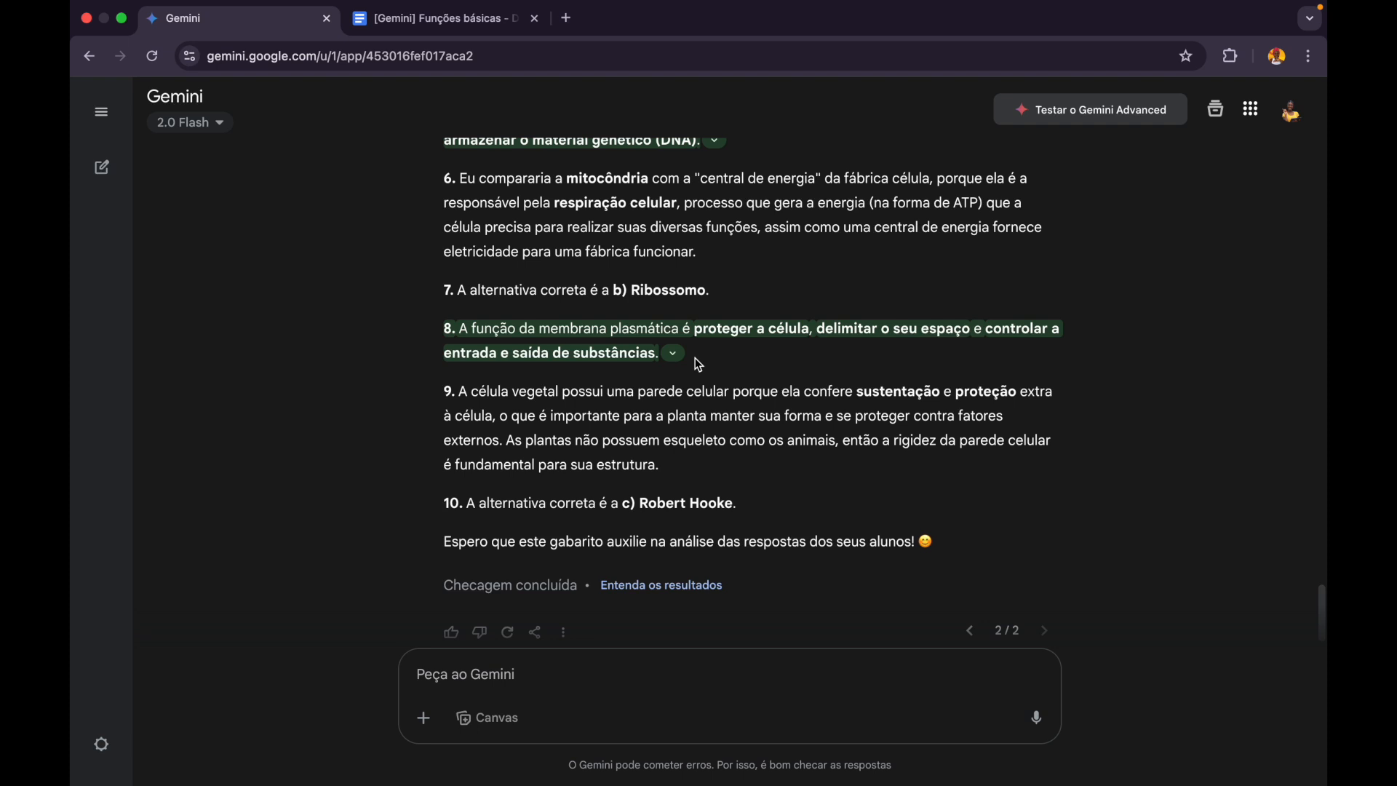
Step: Expand the source found for answer 8, open its blog.stoodi.com.br article and dismiss the sign-up popup
click(677, 381)
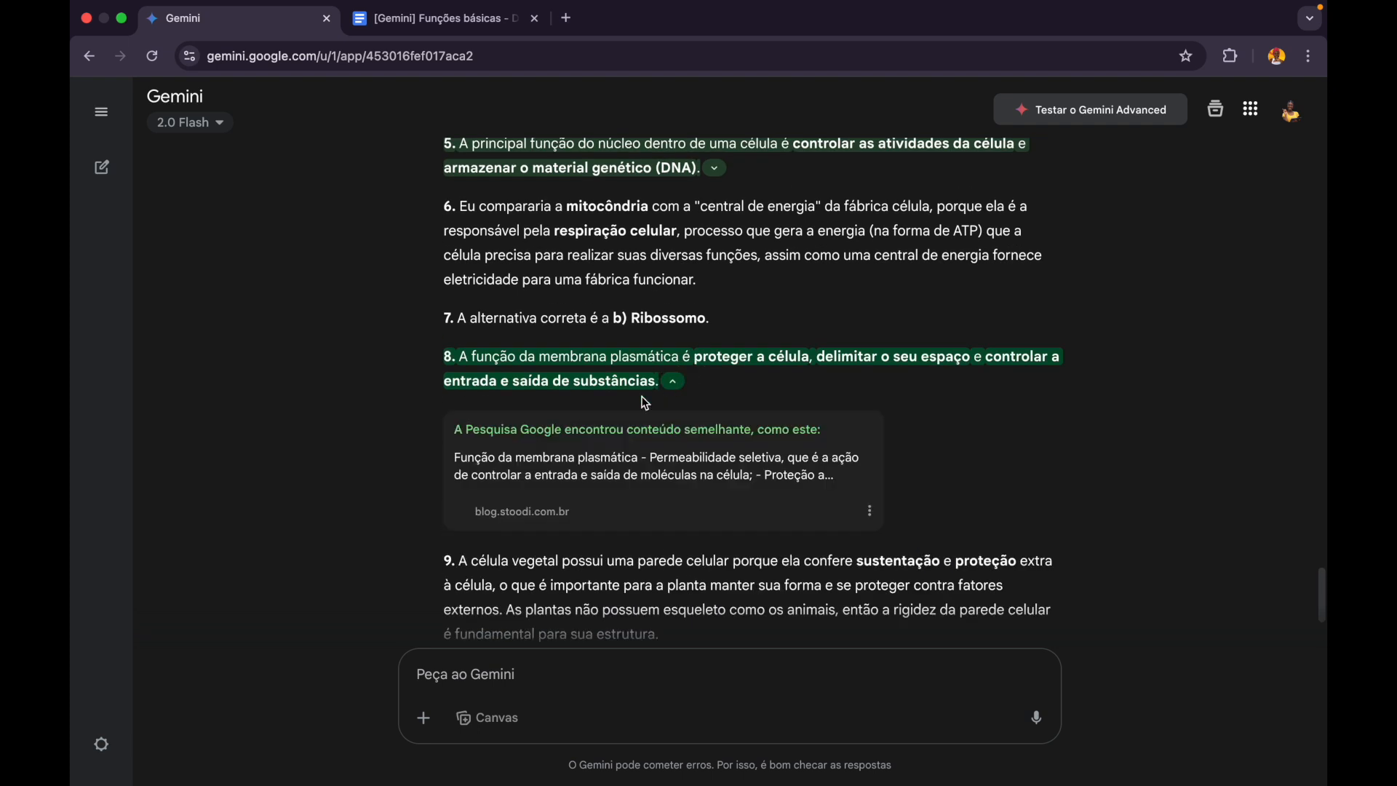
click(518, 519)
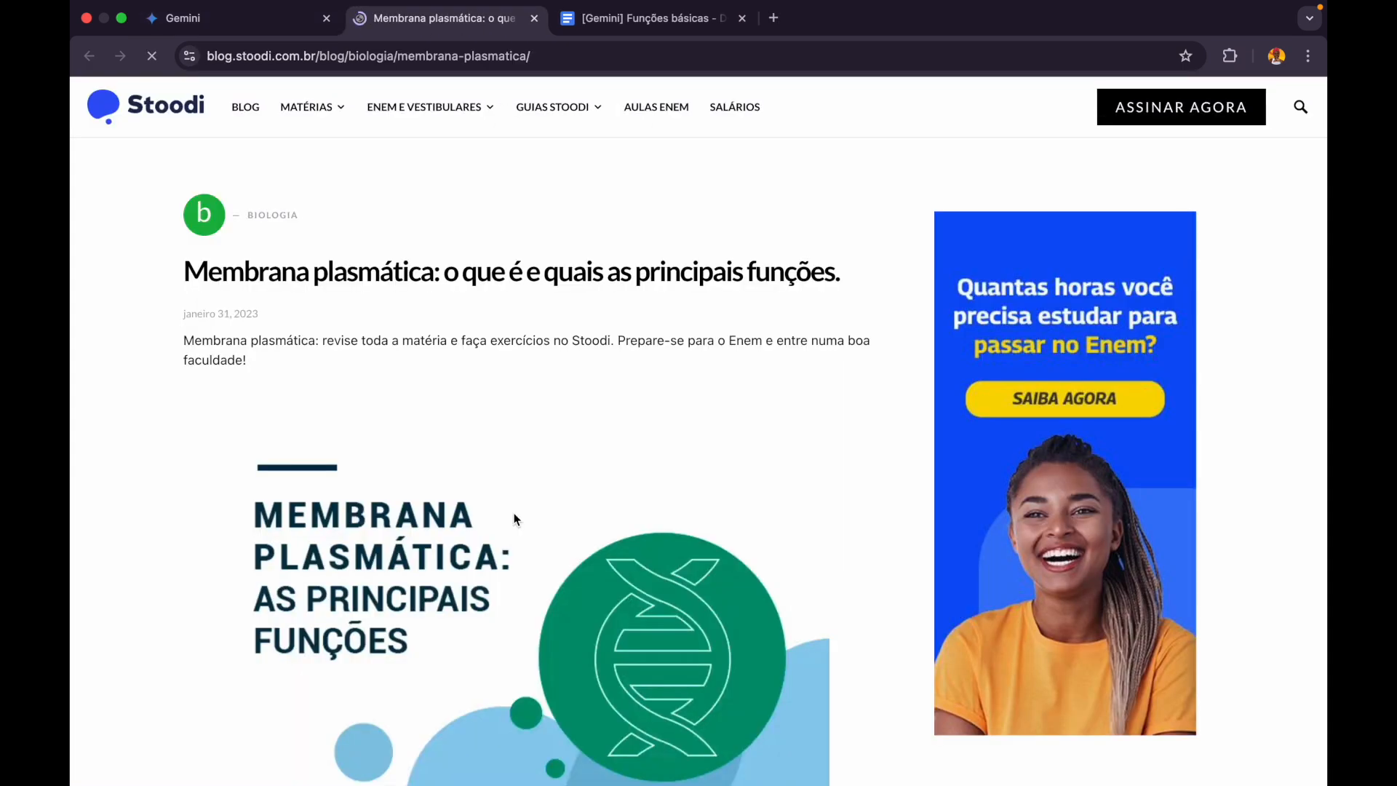
scroll(516, 518, down, 4)
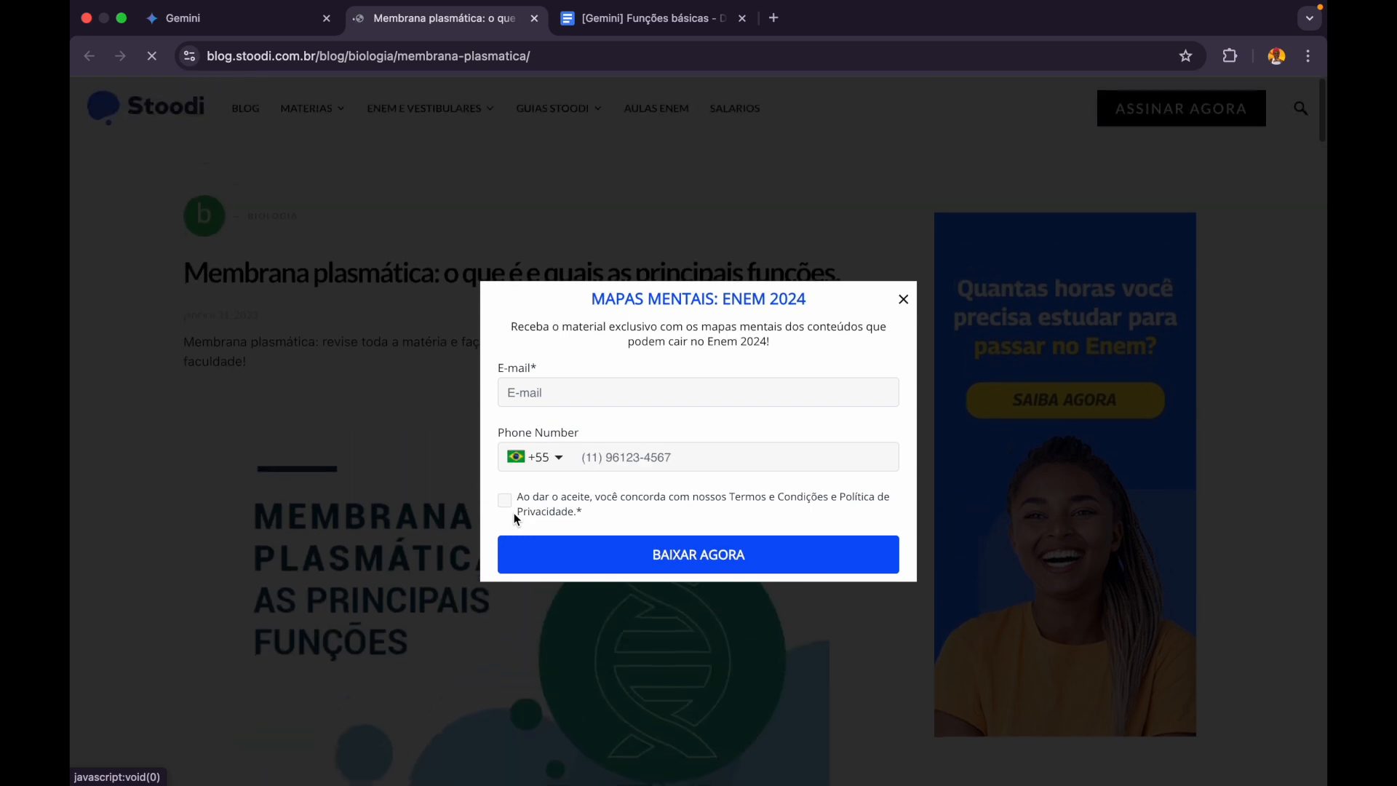
click(904, 299)
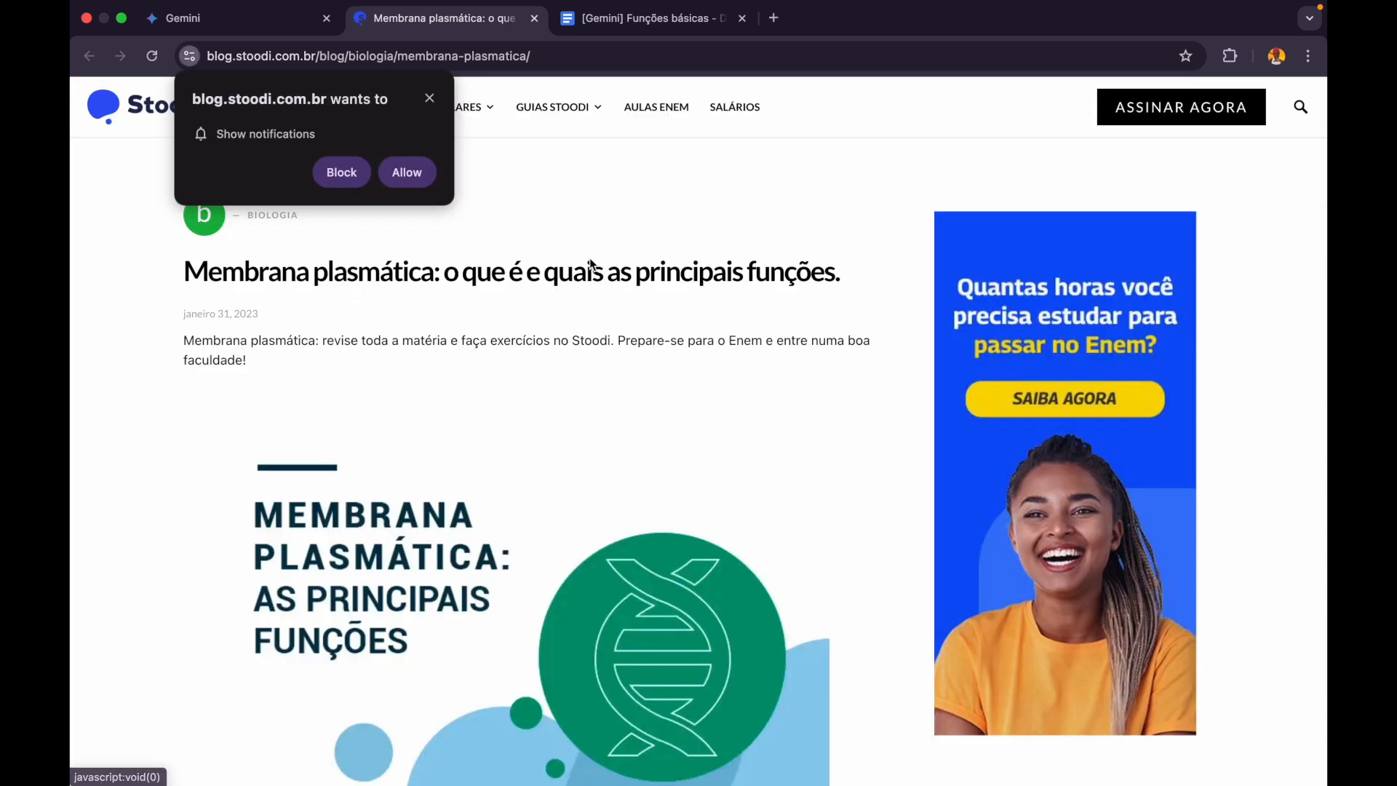
Step: Return to the Gemini conversation and review the highlighted statements in the checked answer key
click(182, 17)
scroll(467, 464, up, 5)
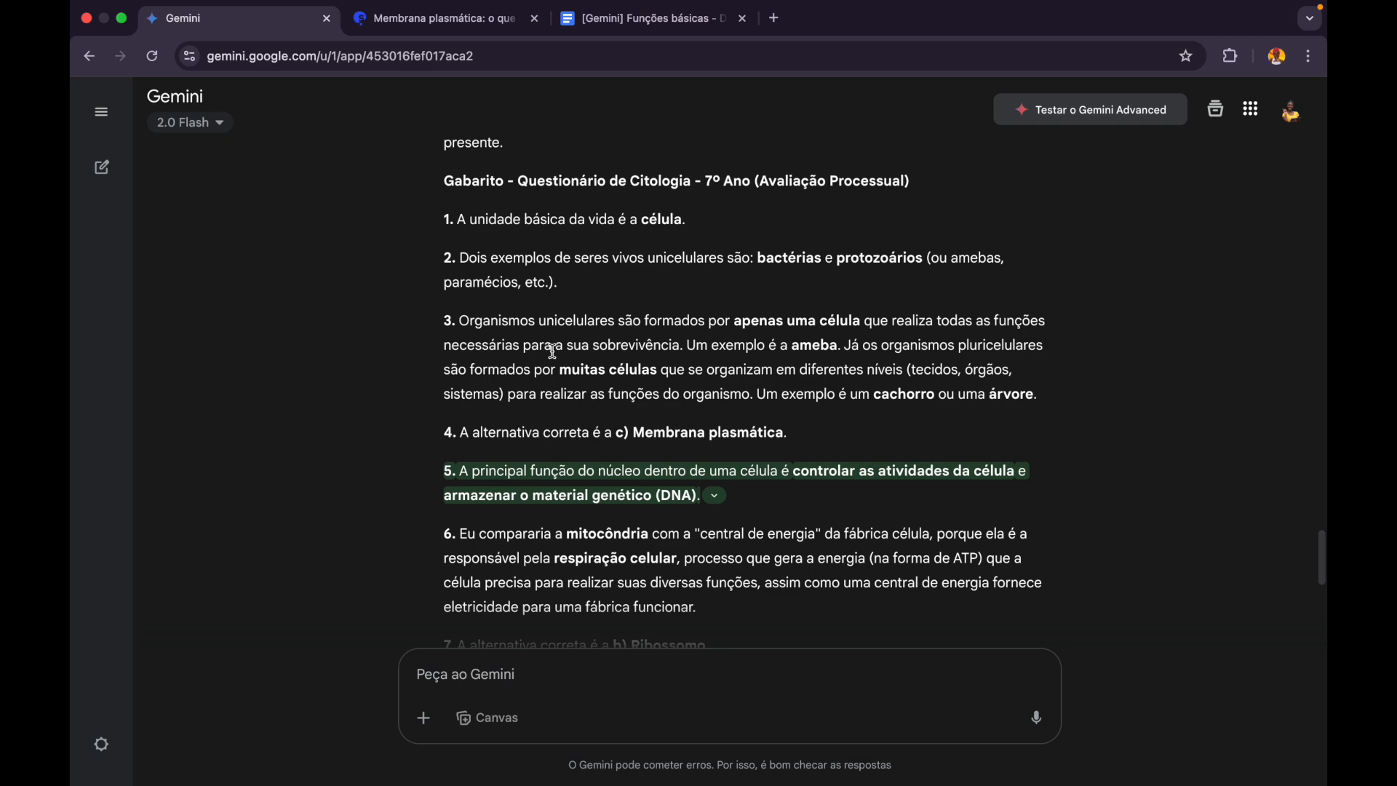
scroll(652, 483, up, 2)
scroll(652, 483, down, 8)
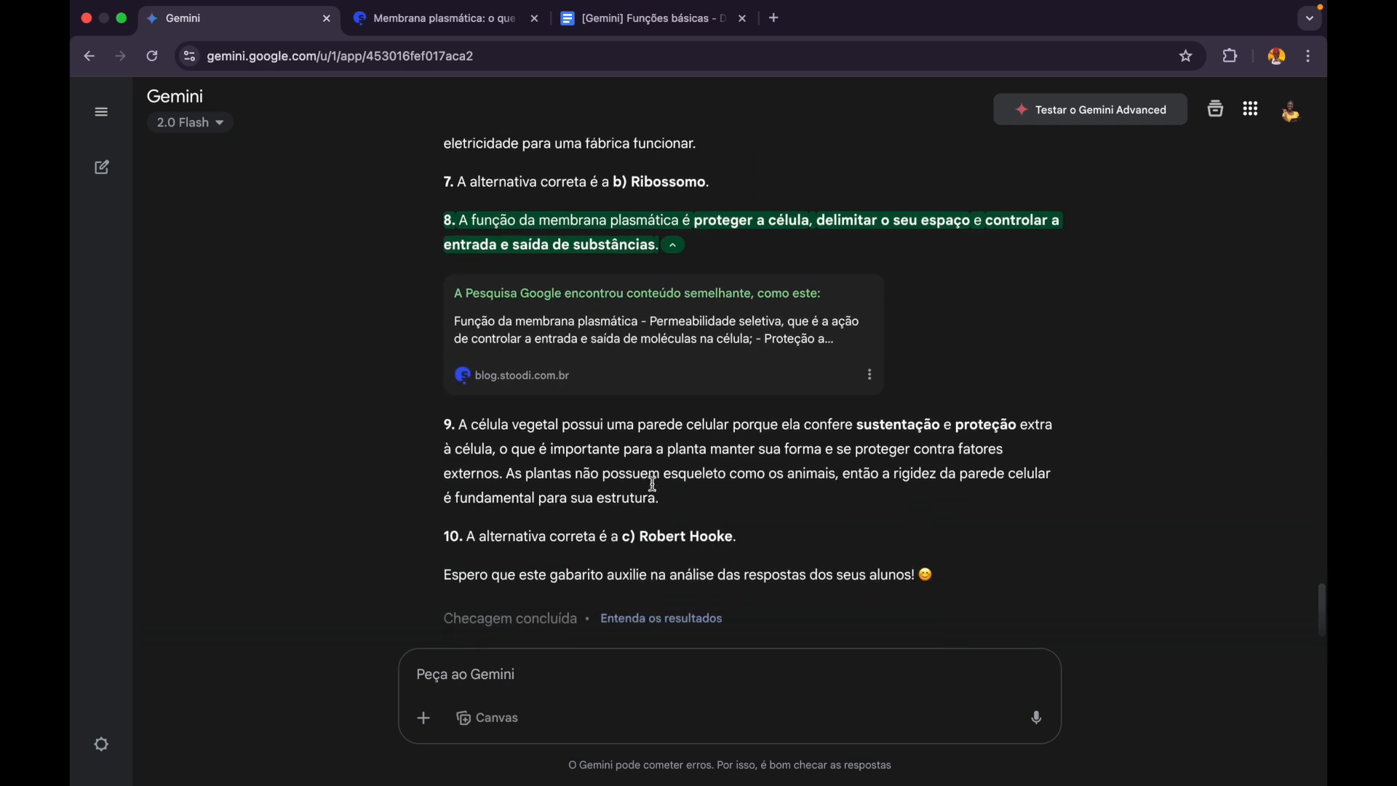
scroll(652, 484, down, 2)
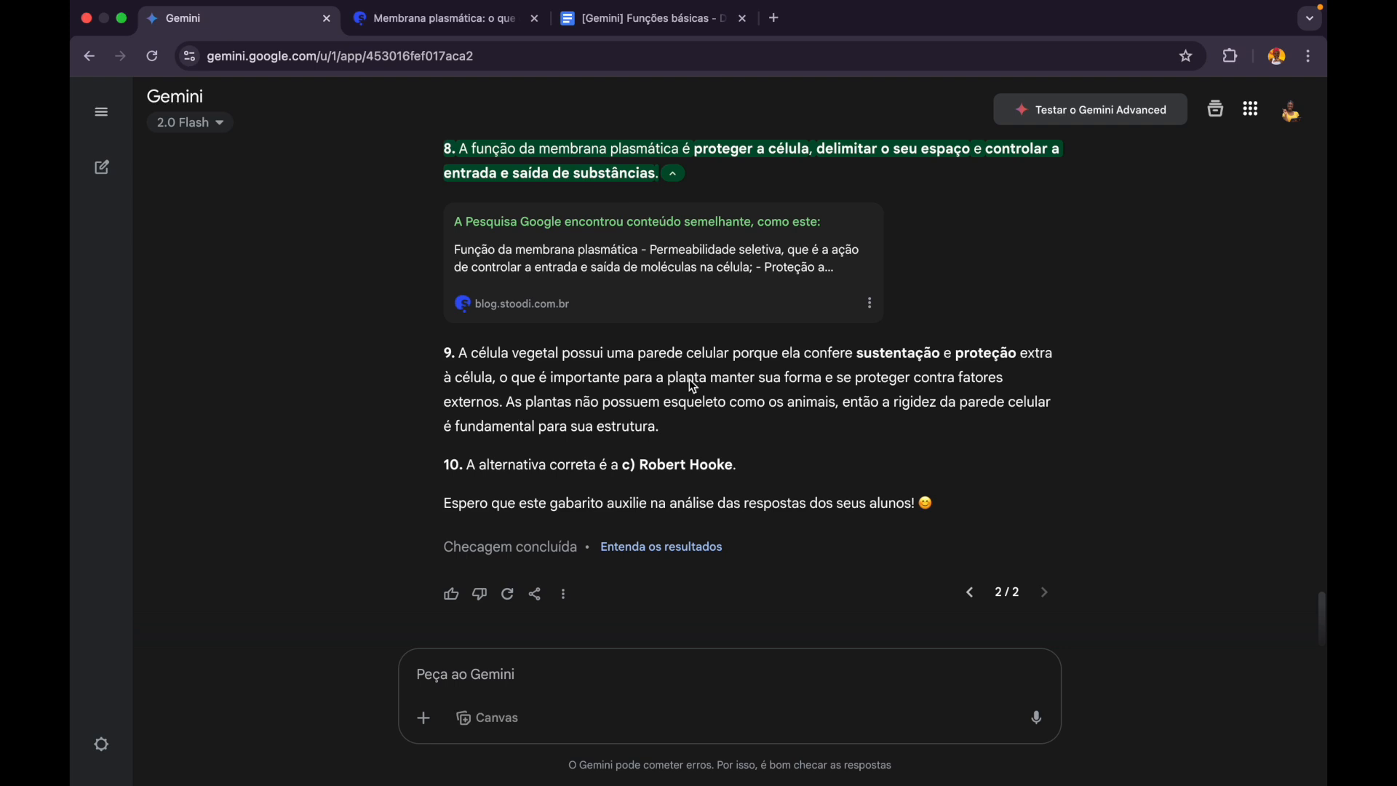
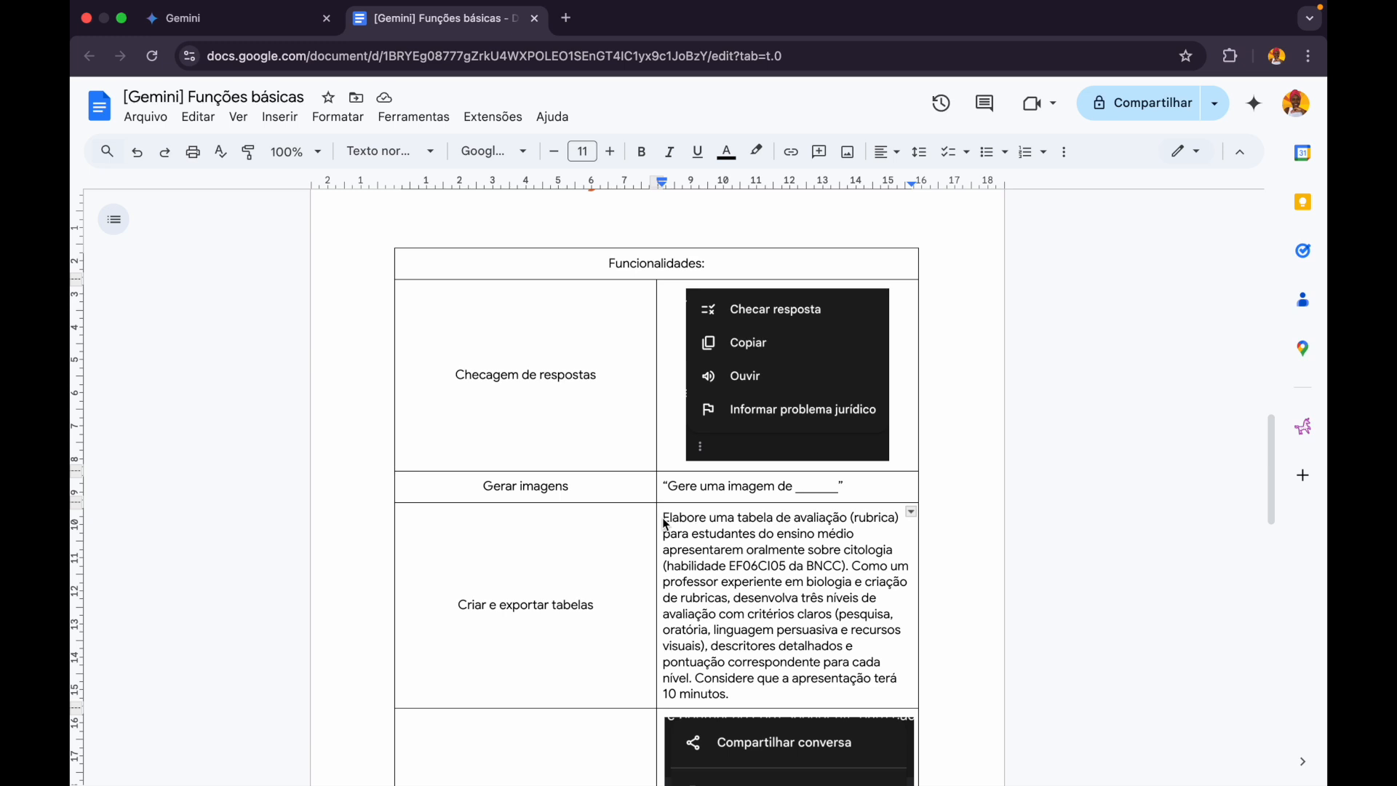
Step: Copy the whole rubric prompt from the "Criar e exportar tabelas" row of the document's table
key(shift+Down)
key(shift+Down)
key(shift+Down)
key(shift+Down)
key(shift+Down)
key(shift+Down)
key(shift+Down)
key(shift+Down)
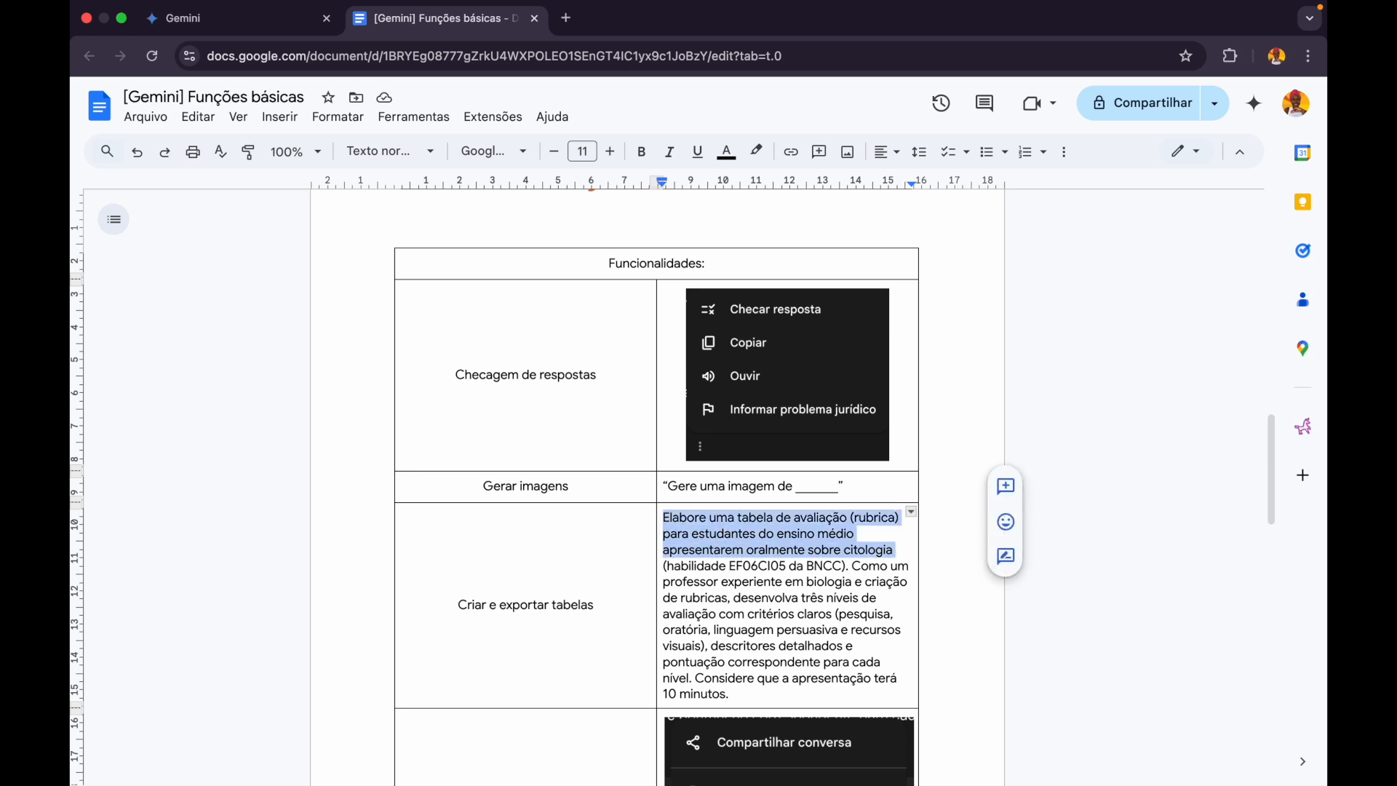
key(shift+Down)
key(shift+Down)
key(shift+Down)
key(shift+Down)
key(shift+Up)
key(super+c)
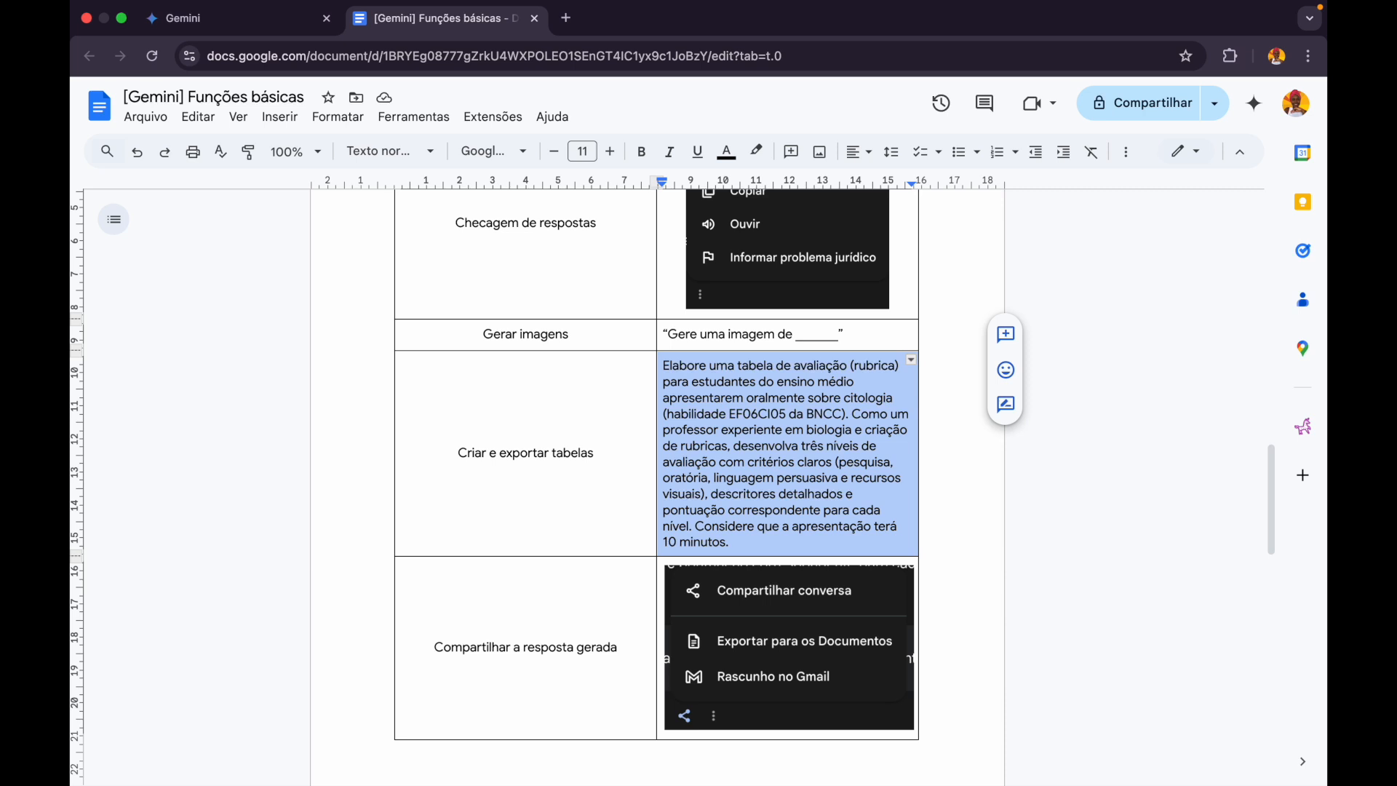
Step: Send the copied oral-presentation rubric prompt in the Gemini conversation and view the generated table from its heading
click(268, 24)
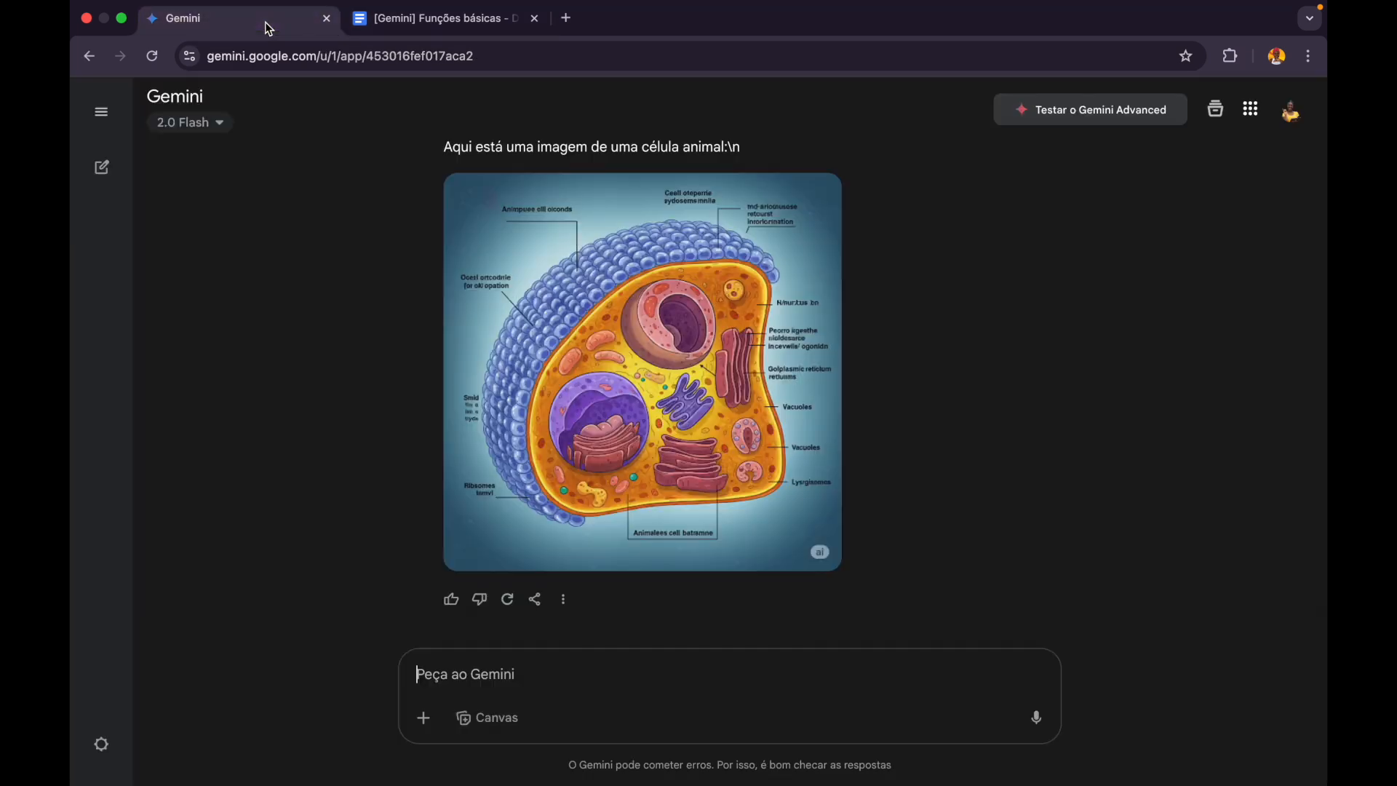
click(473, 682)
key(super+v)
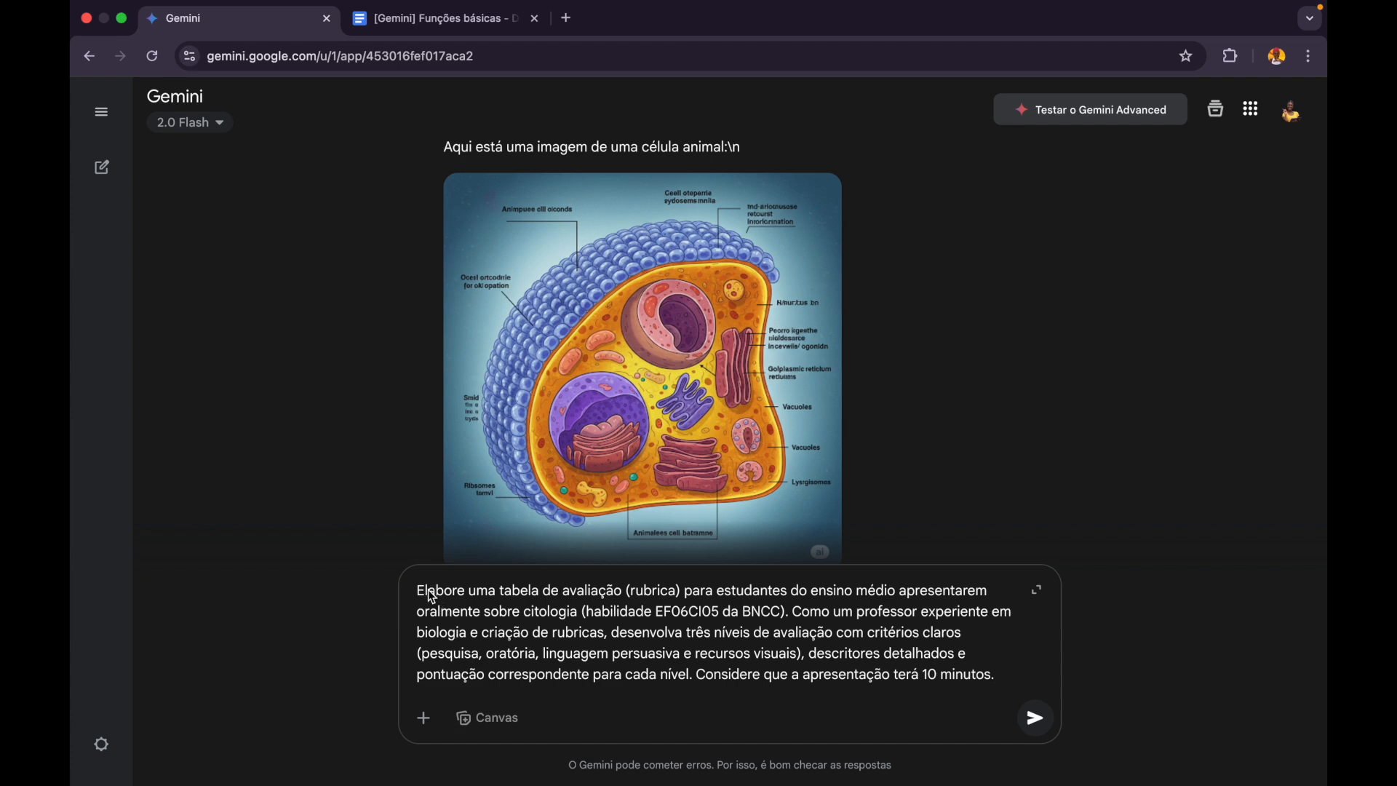
key(Return)
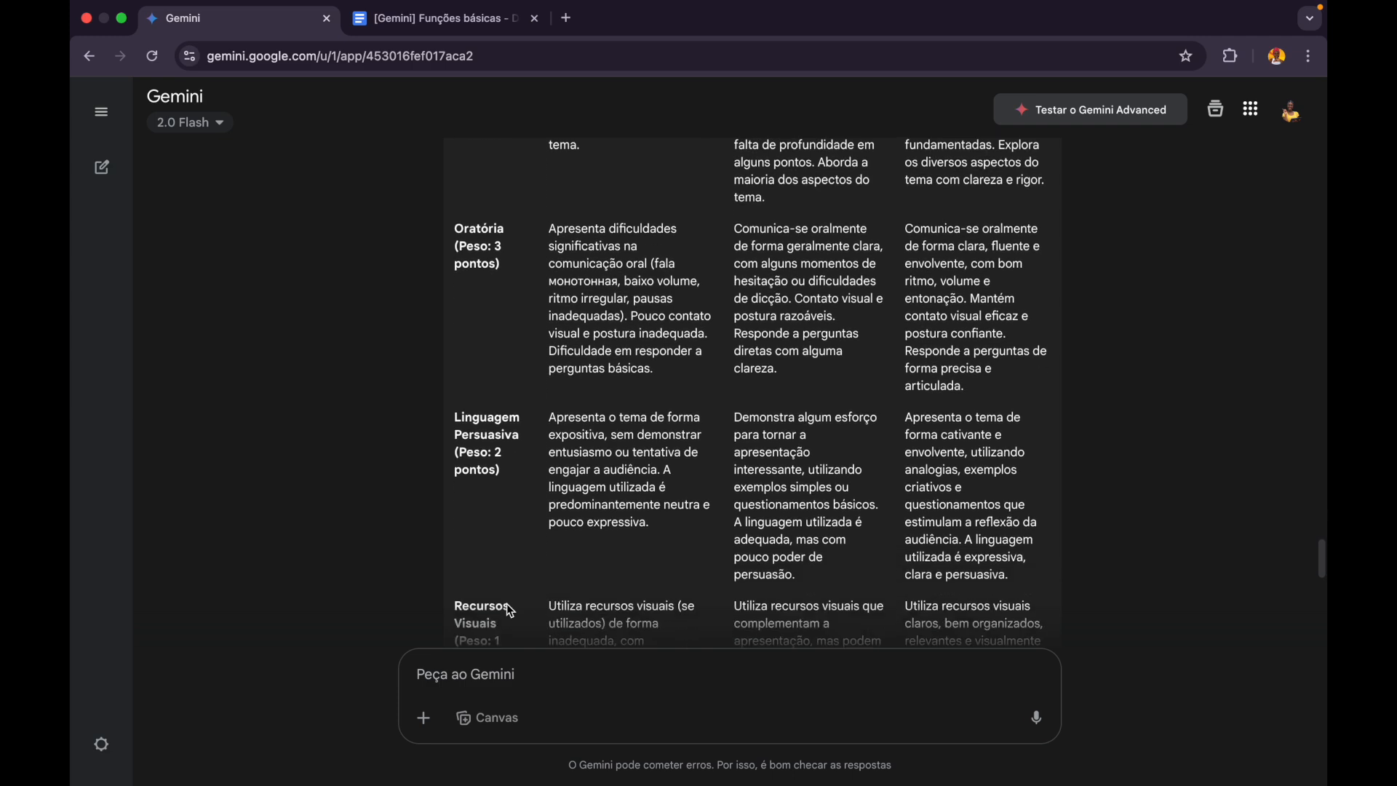
scroll(510, 610, up, 5)
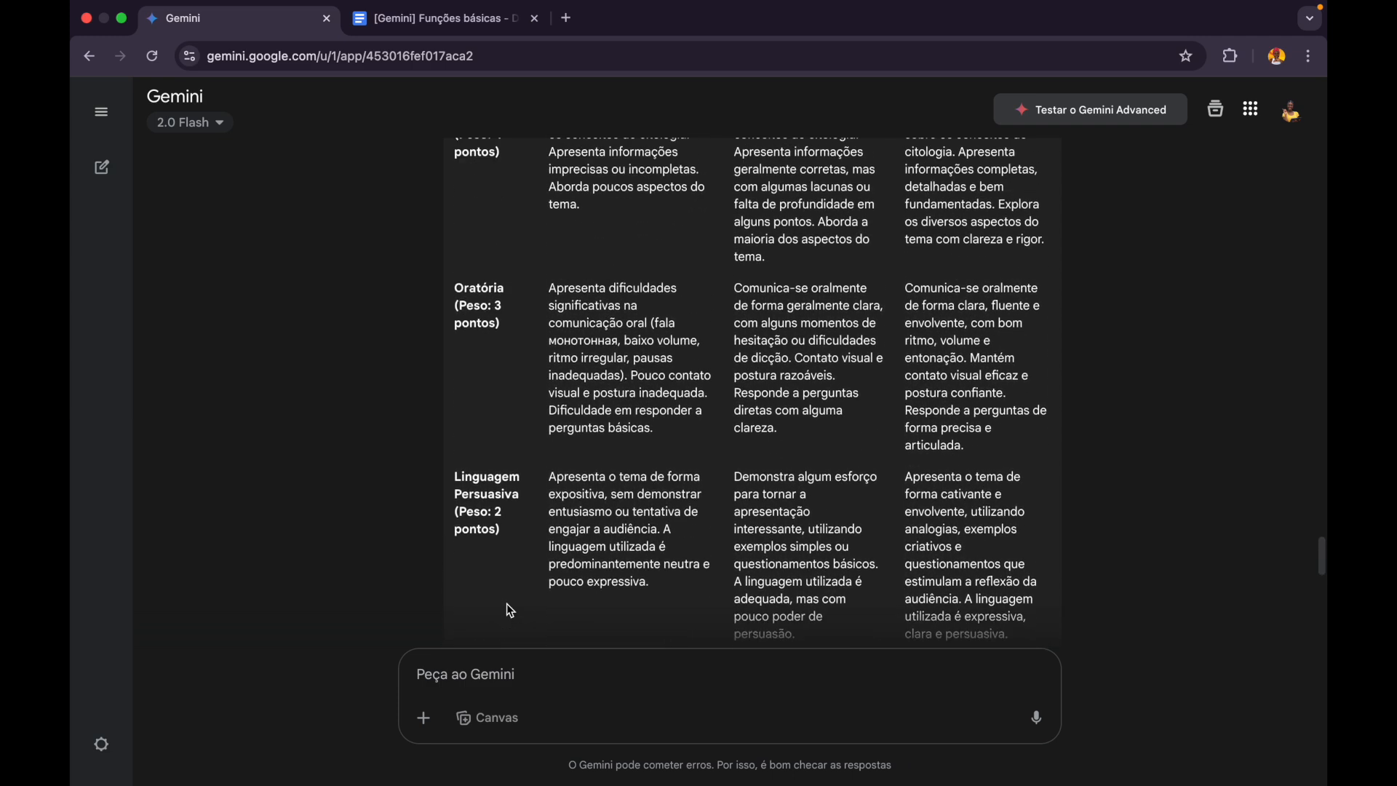
scroll(510, 610, up, 4)
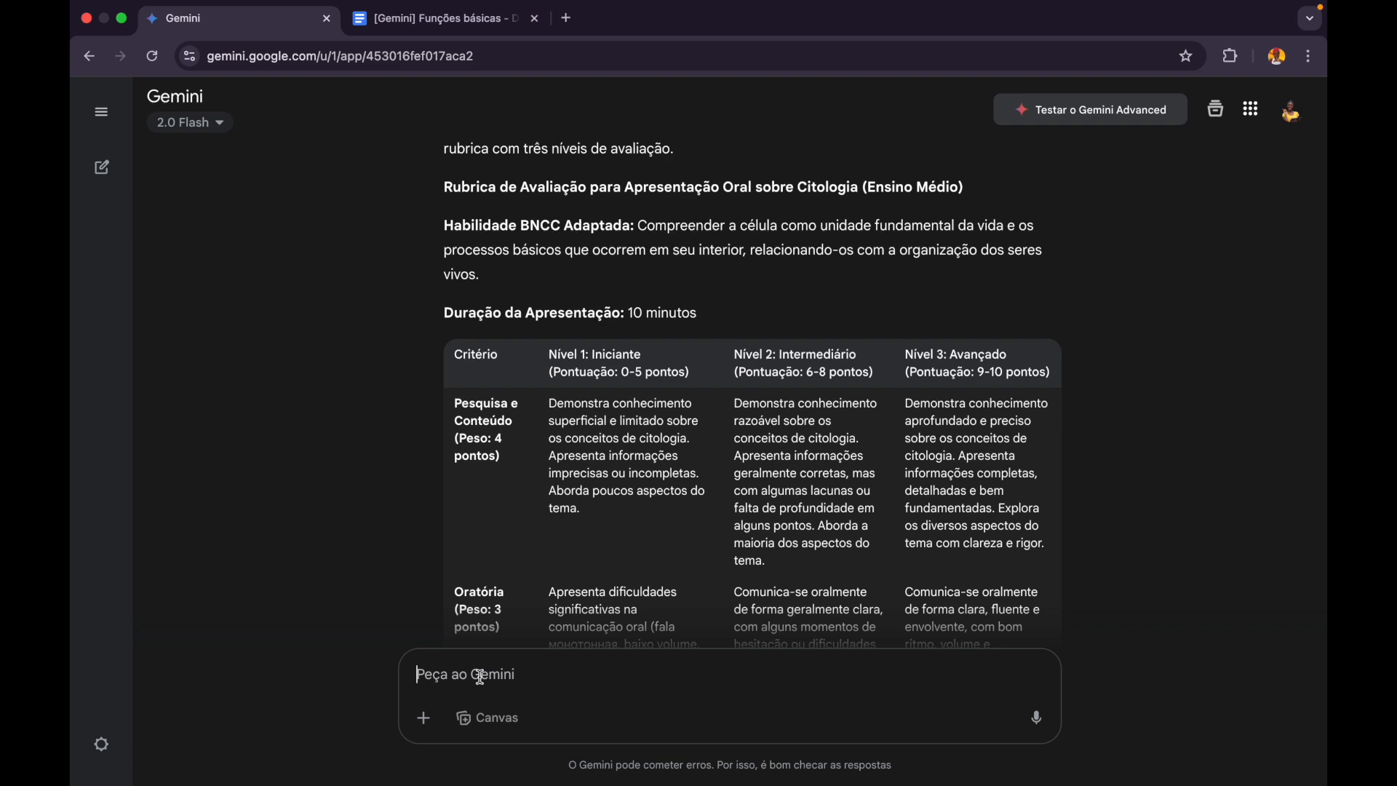
Step: Export the generated rubric table to Google Sheets and open the new spreadsheet
scroll(532, 521, down, 9)
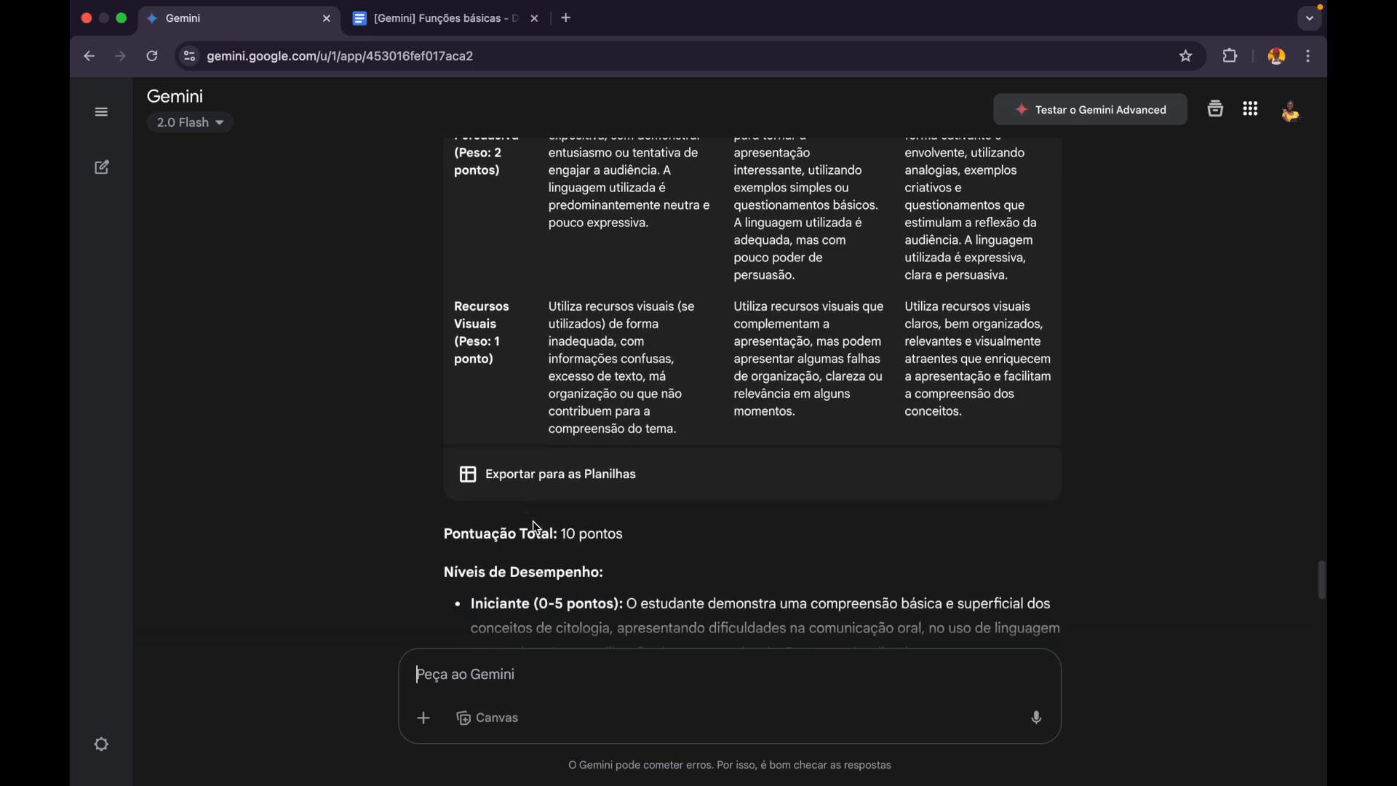
click(552, 472)
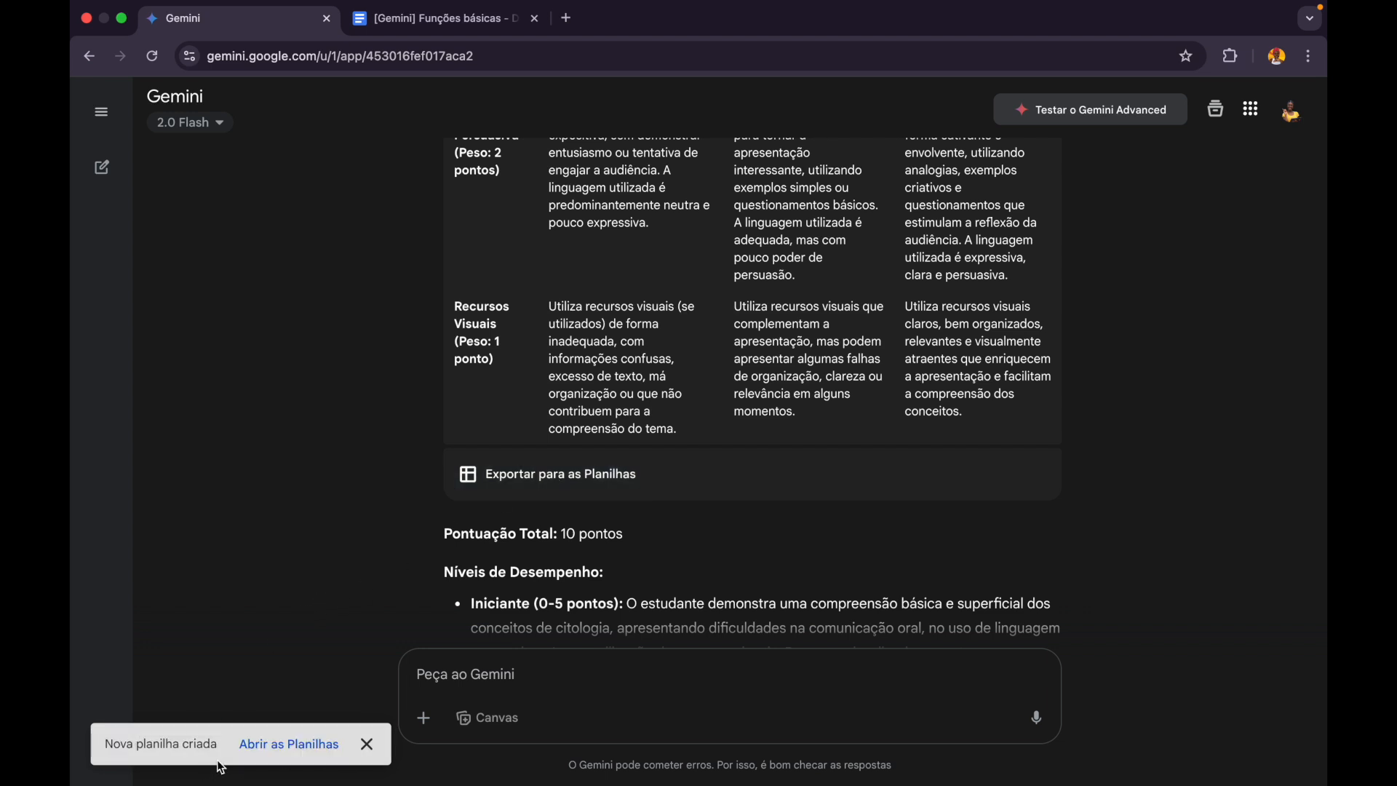
click(269, 744)
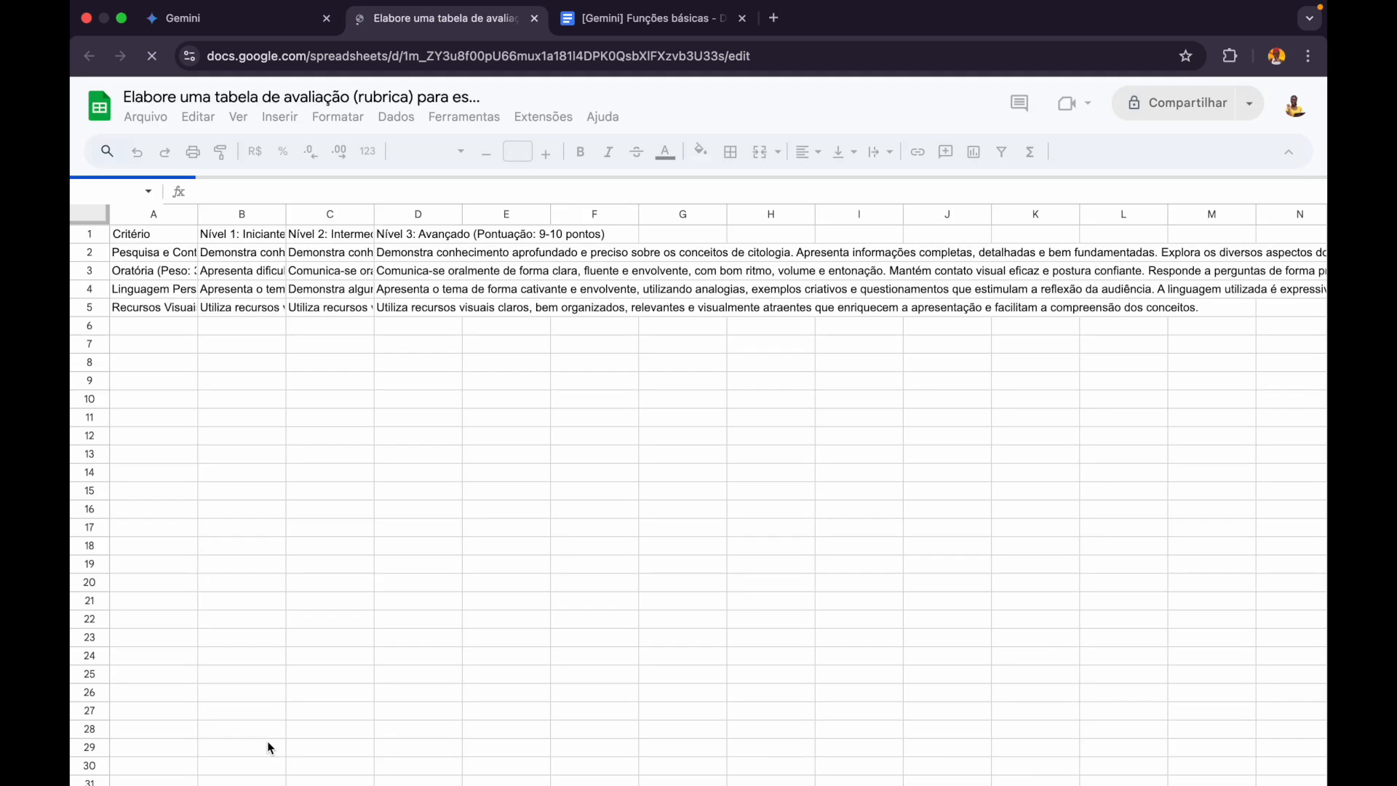
Step: Widen column A, make row 2 taller and select the range A2:H9 in the exported rubric spreadsheet
drag(198, 212, 298, 212)
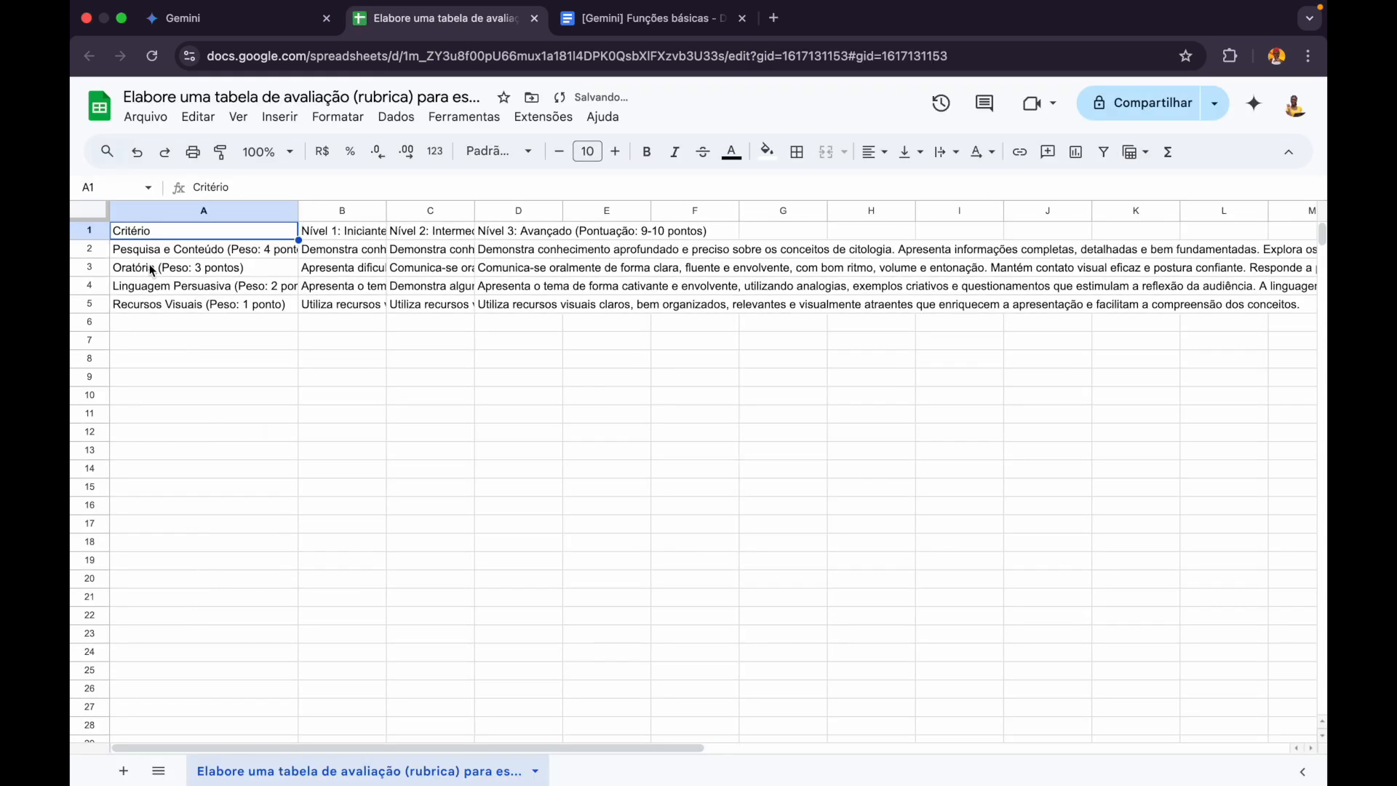
drag(91, 259, 92, 358)
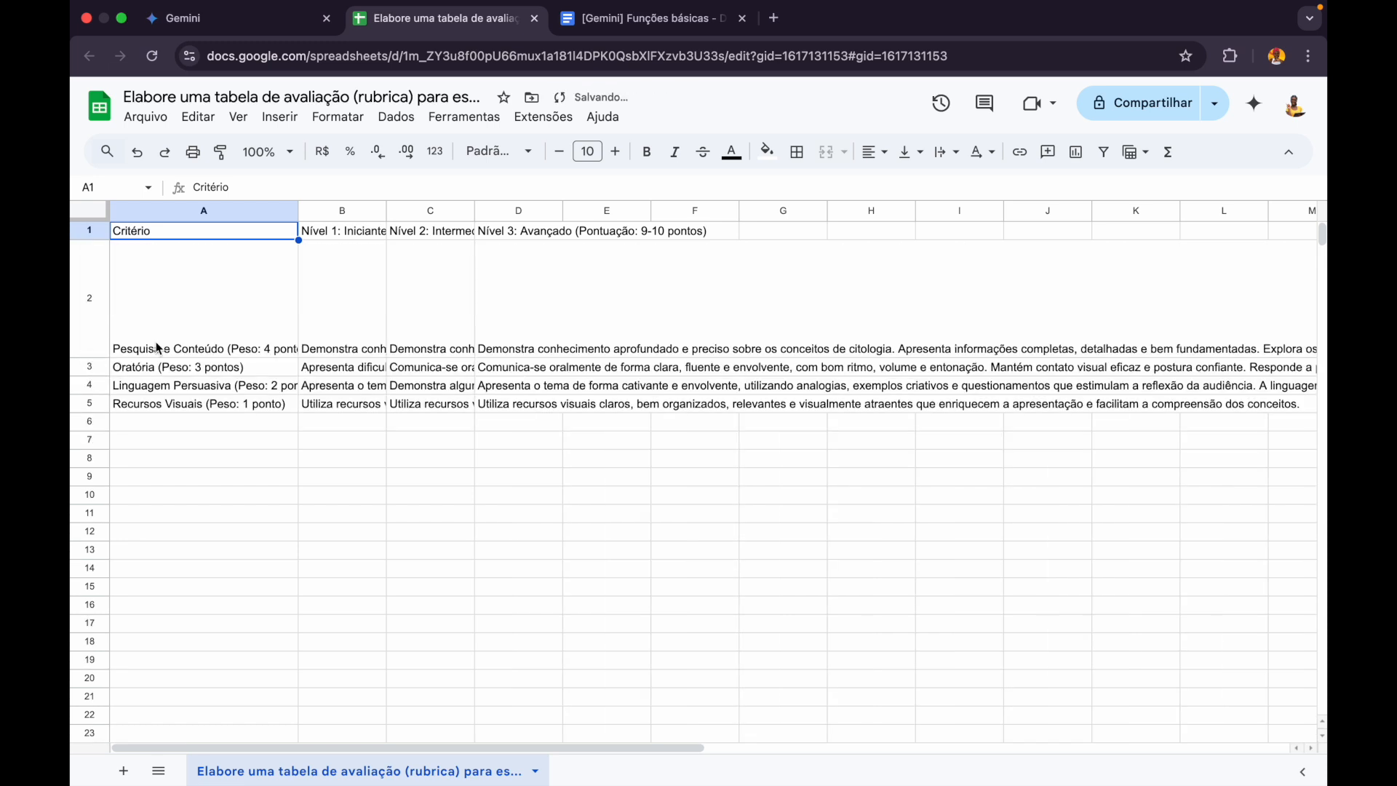
drag(236, 322, 842, 477)
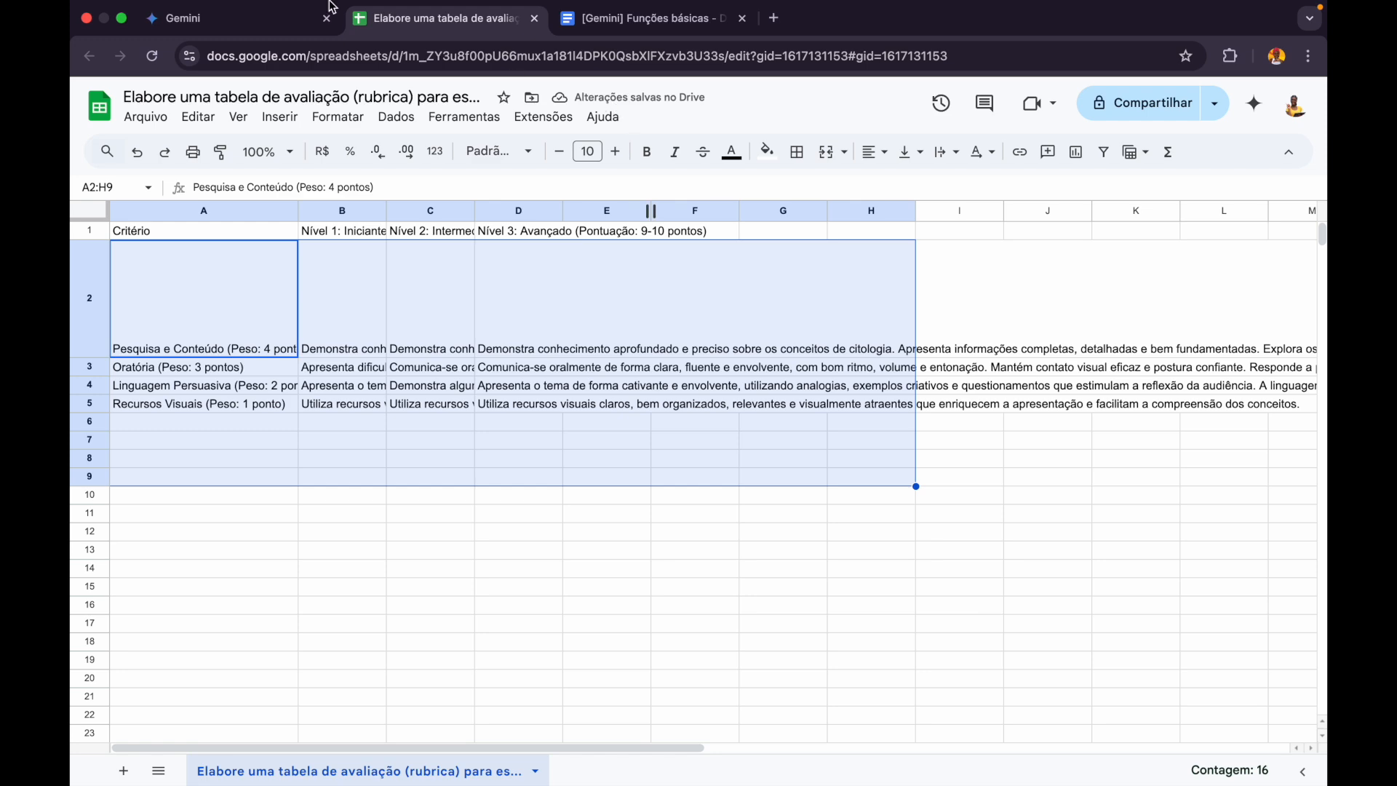
Step: View the rest of Gemini's rubric response, and go to the "Compartilhar a resposta gerada" row in the "[Gemini] Funções básicas" document
click(243, 47)
scroll(608, 530, down, 10)
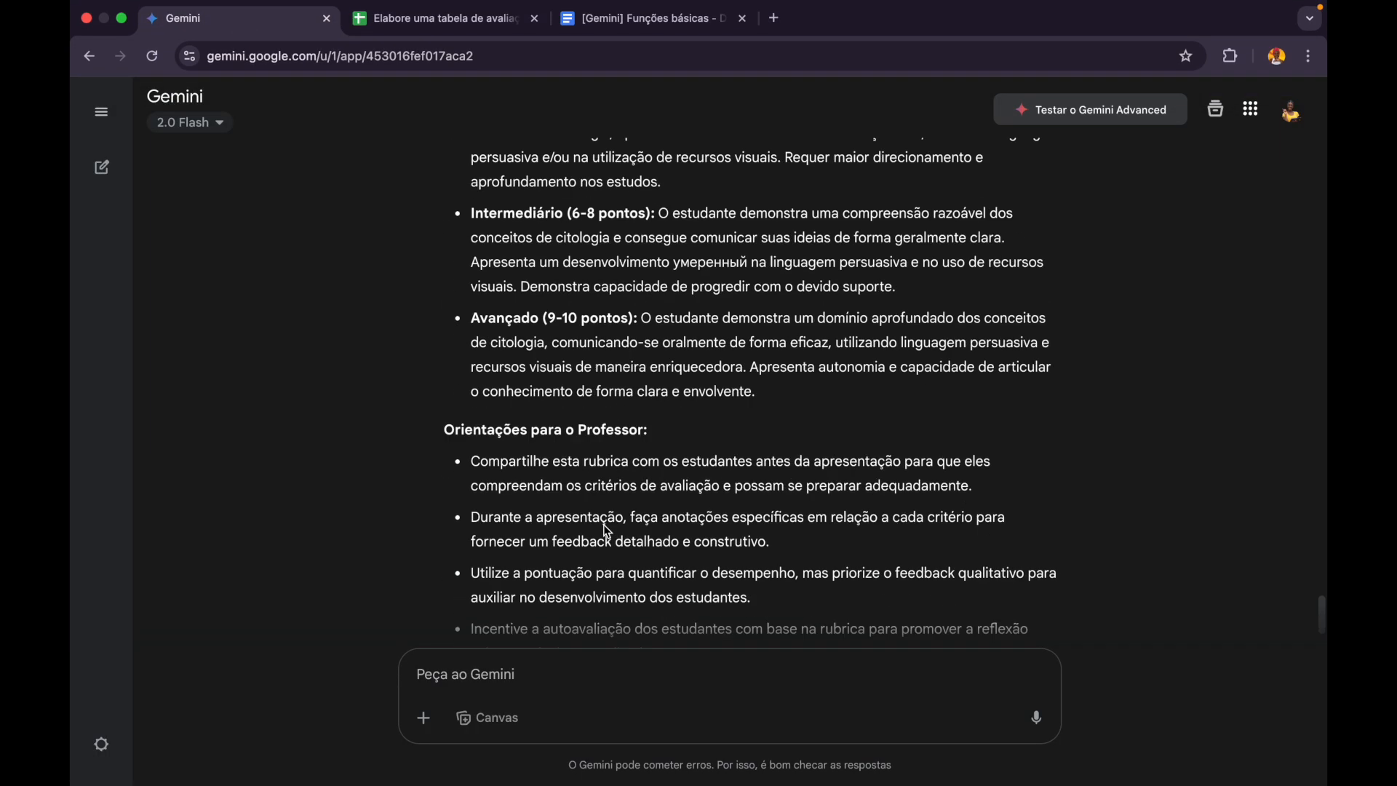
click(624, 20)
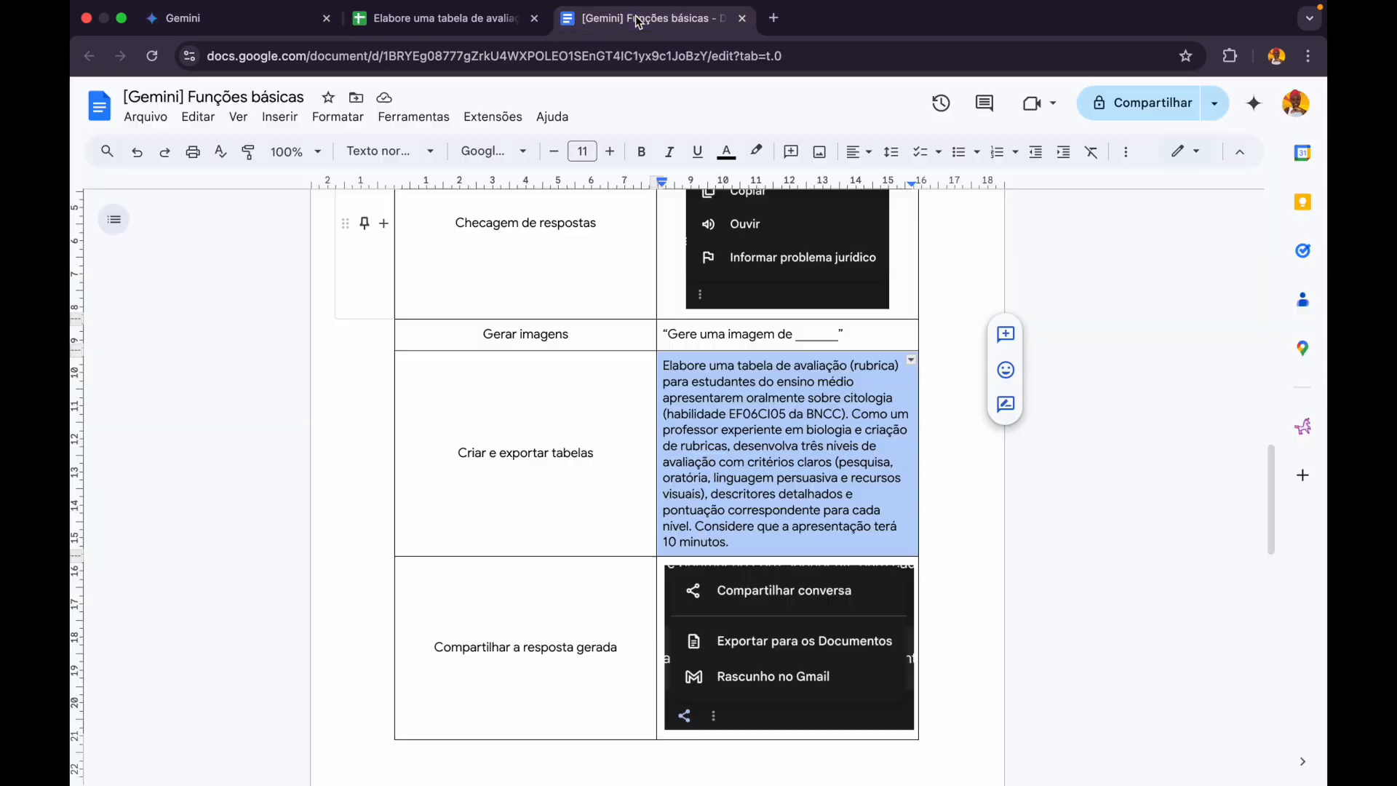
scroll(538, 515, down, 3)
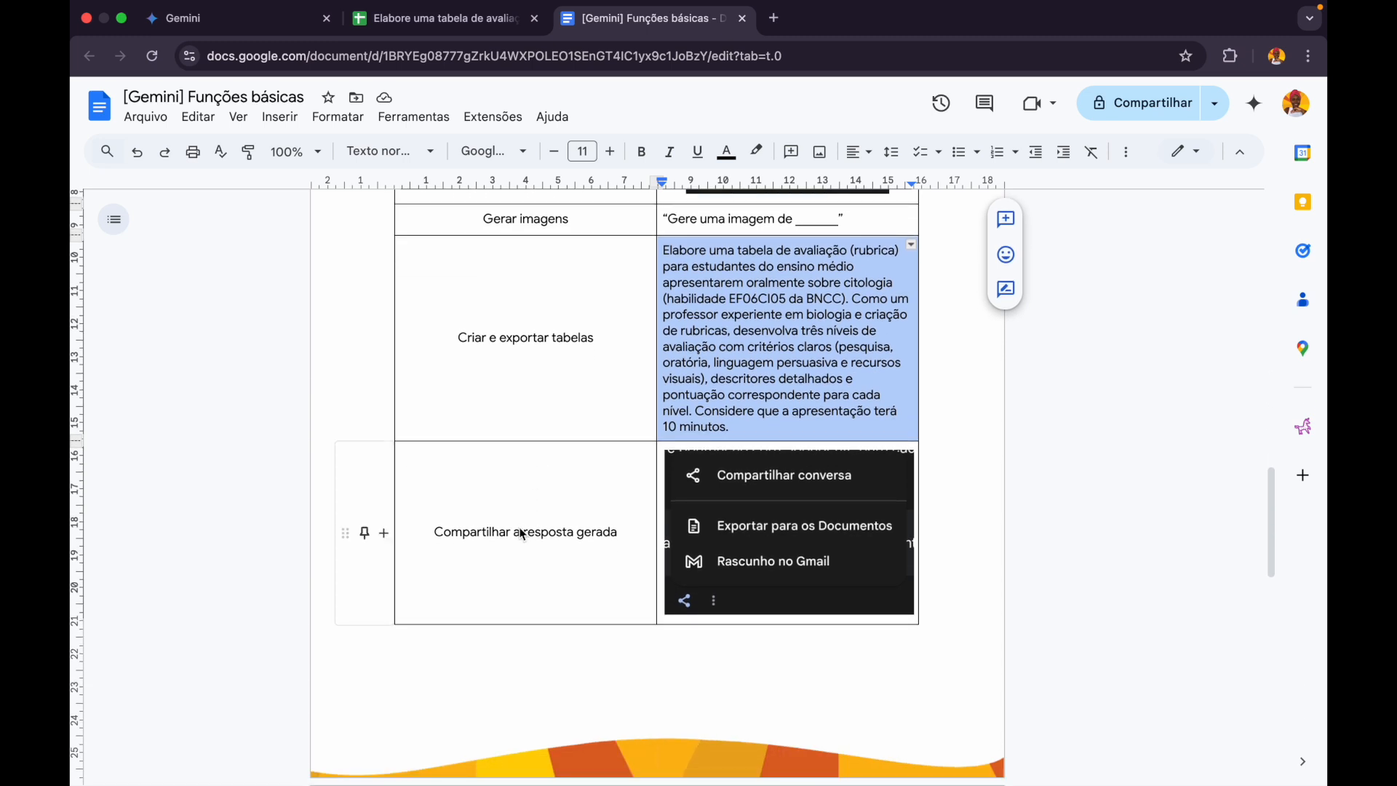
click(522, 532)
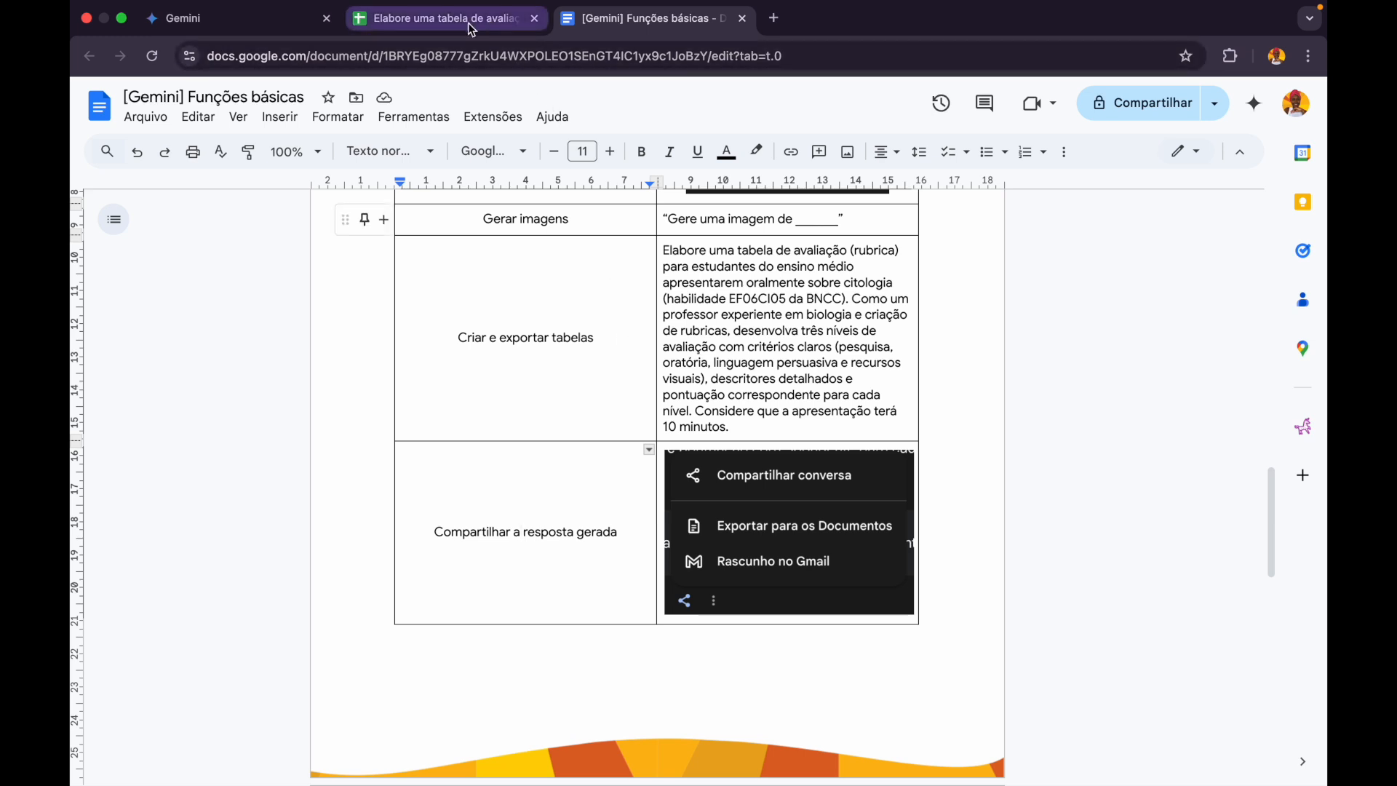
Step: Export Gemini's rubric response to Google Docs, open the new document and read through its contents
click(233, 18)
scroll(462, 488, up, 1)
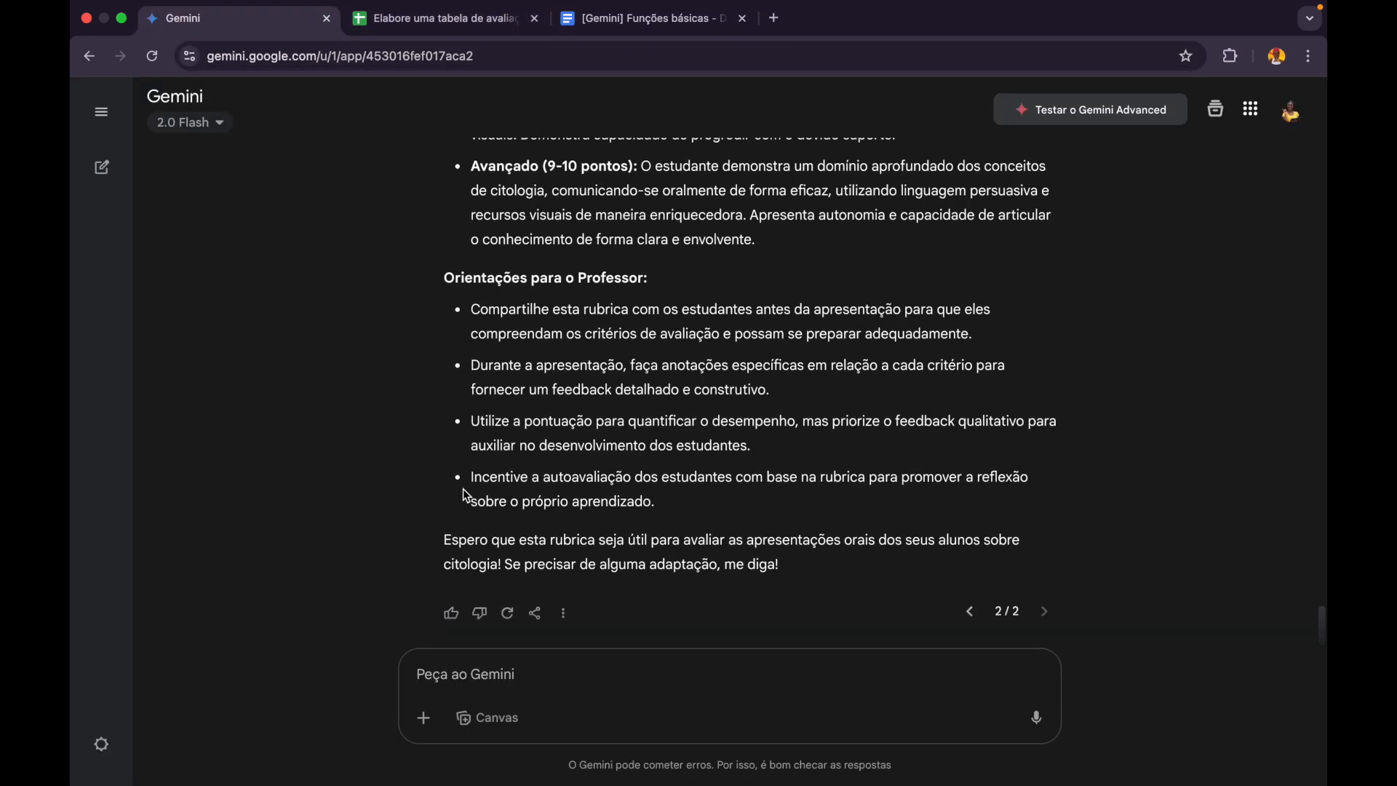
click(540, 613)
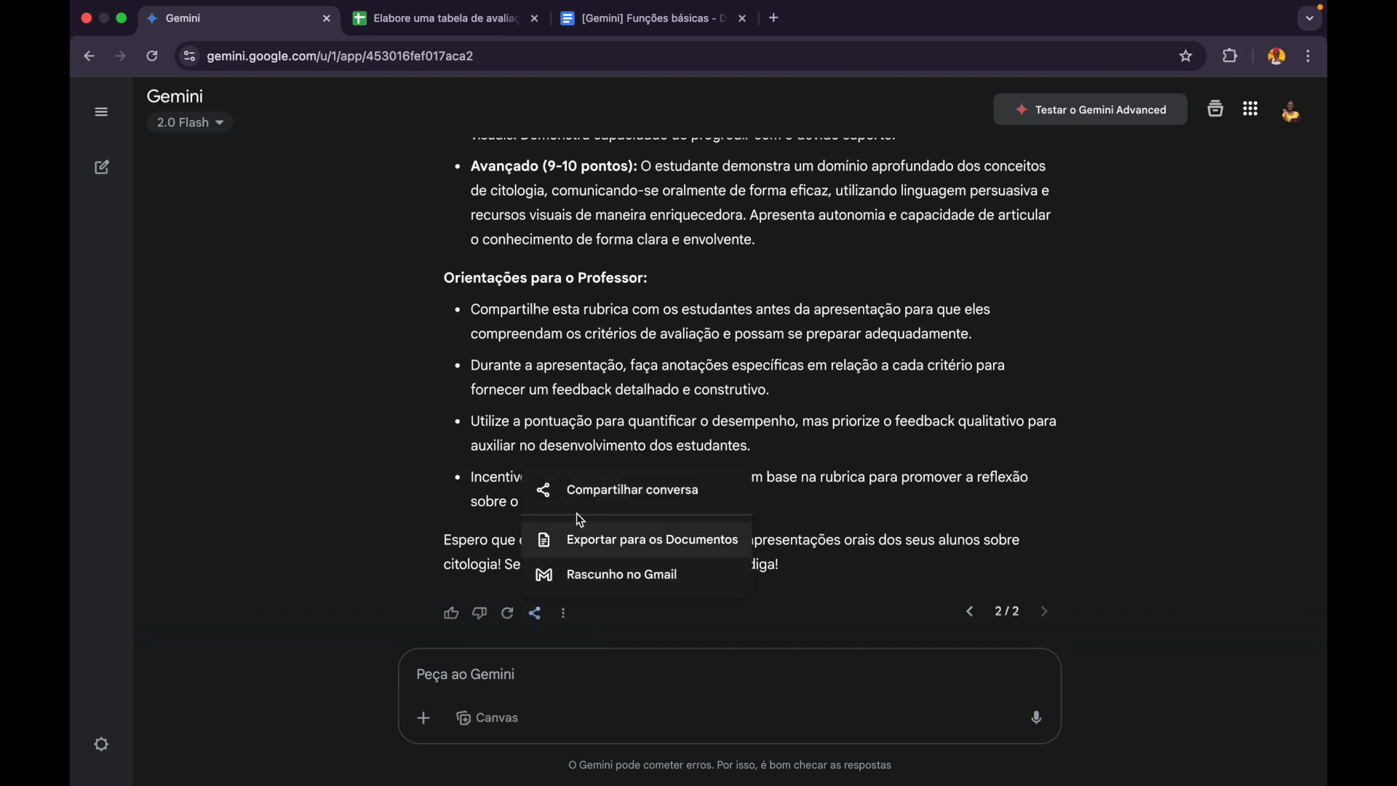
click(616, 550)
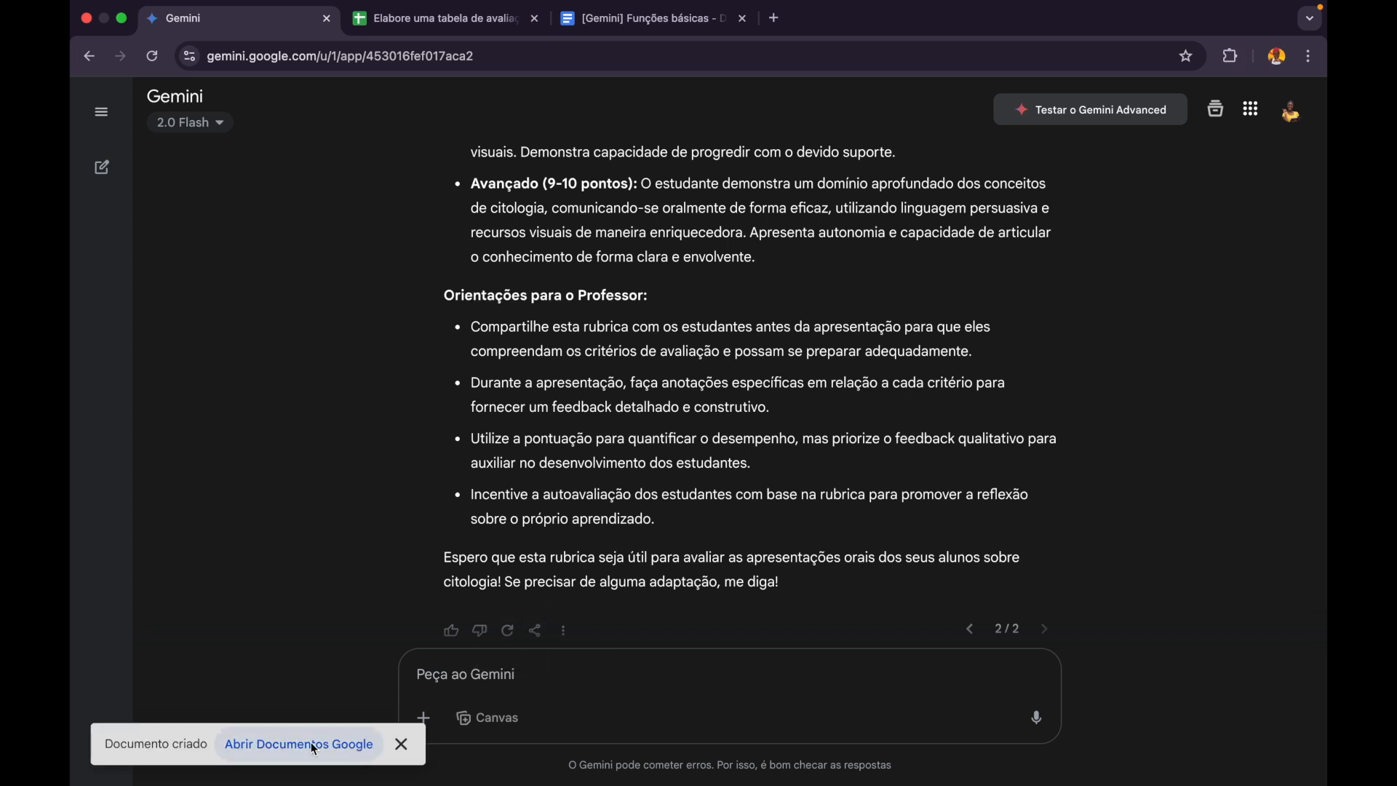
click(324, 749)
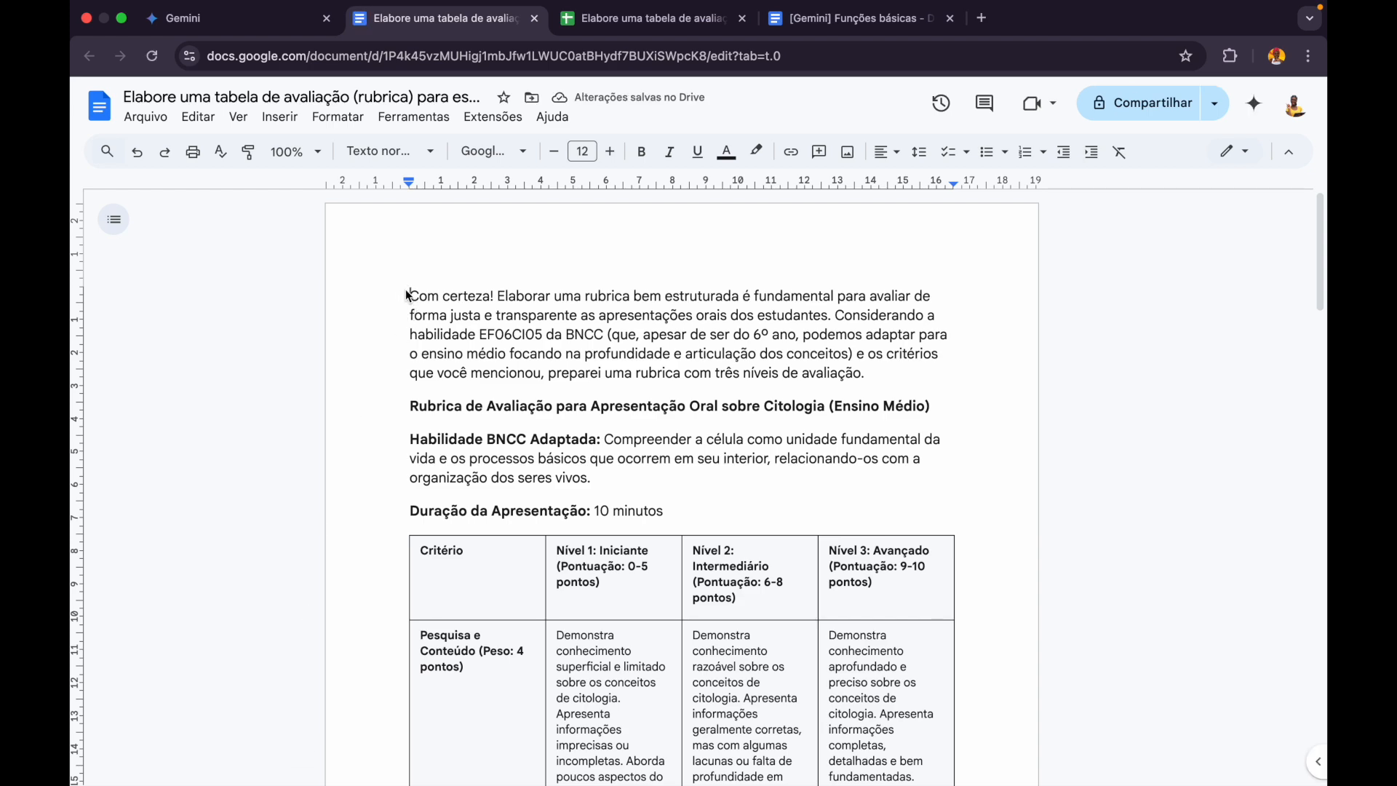
scroll(481, 529, down, 5)
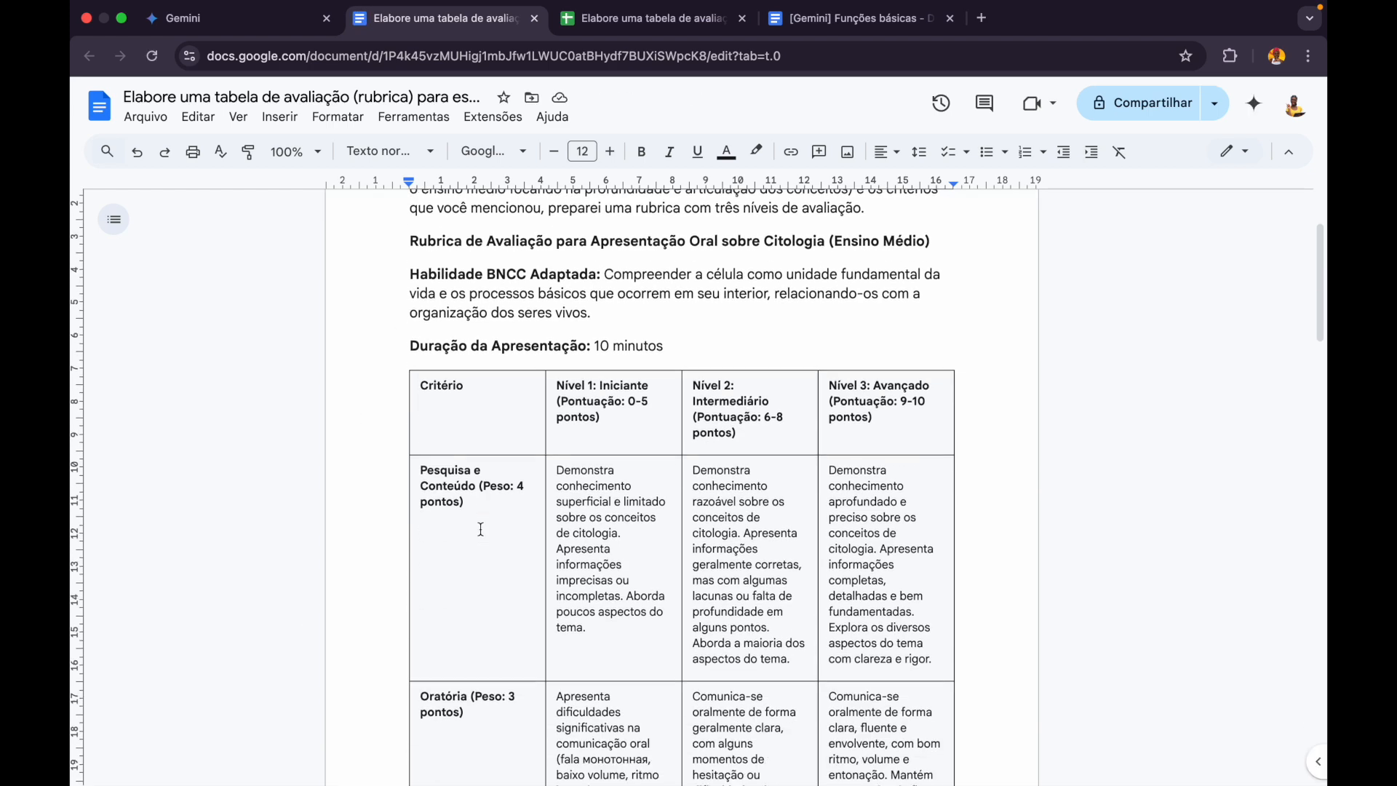
scroll(481, 530, down, 12)
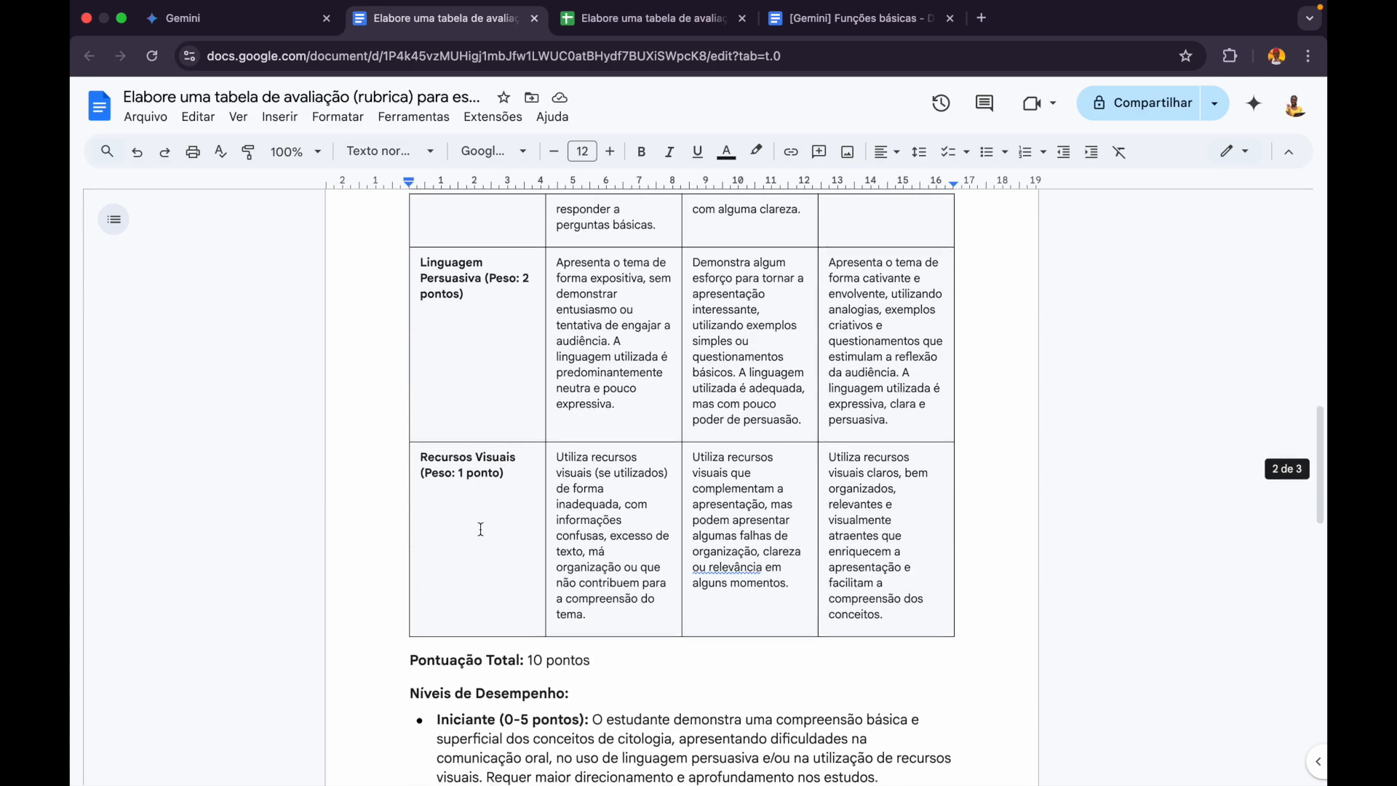
scroll(480, 530, down, 10)
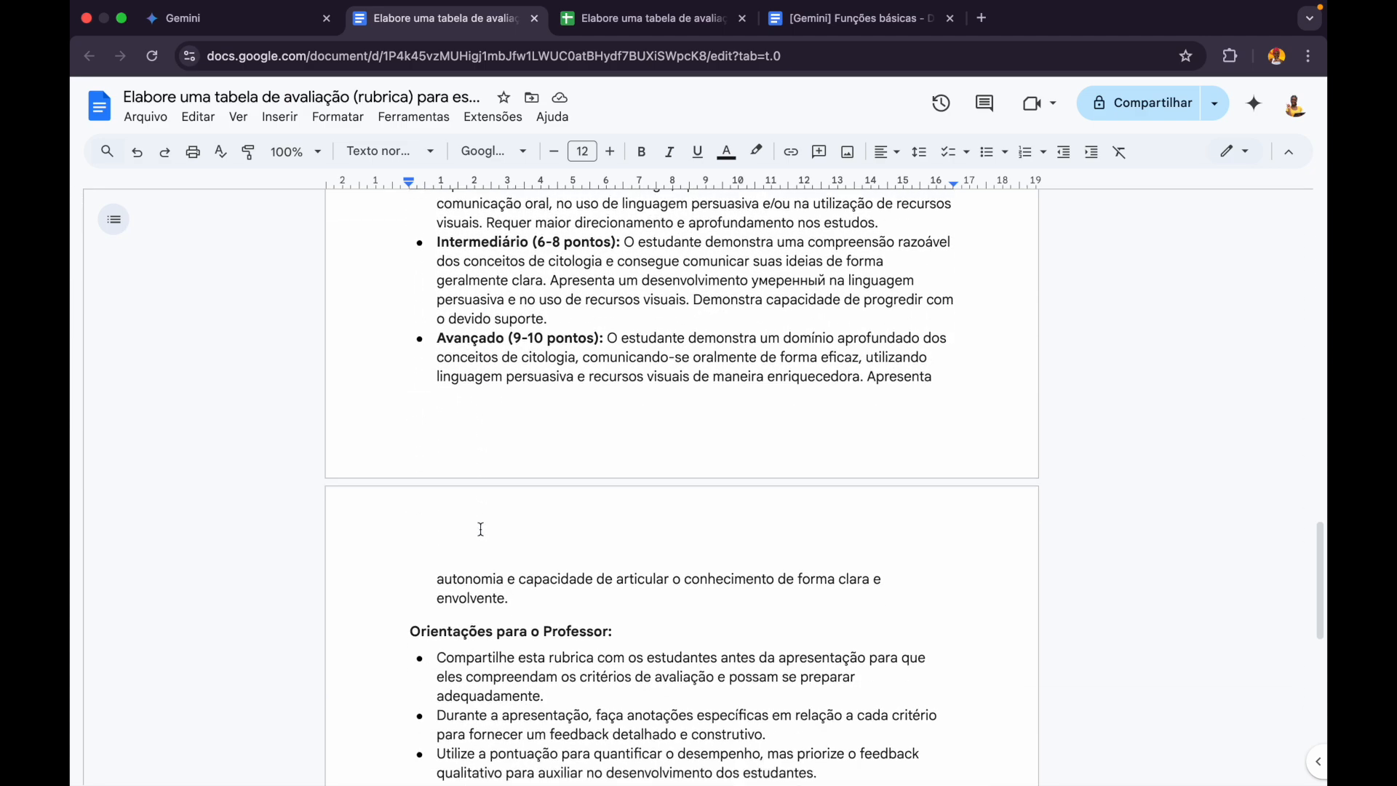
scroll(481, 530, down, 2)
scroll(480, 530, up, 20)
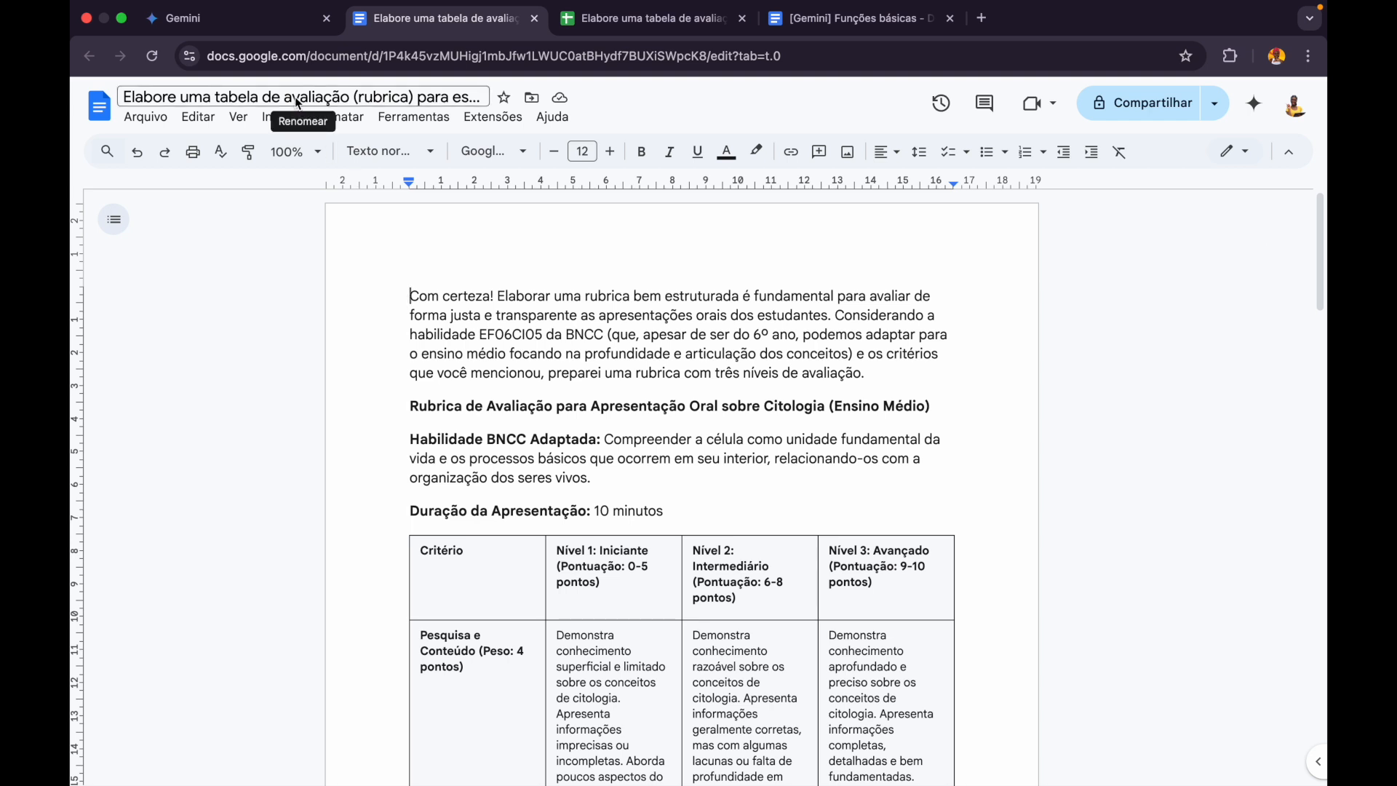
Step: Delete the introduction up to "que você mencionou," and look at the font choices for part of the "Habilidade BNCC Adaptada" paragraph
drag(544, 374, 401, 296)
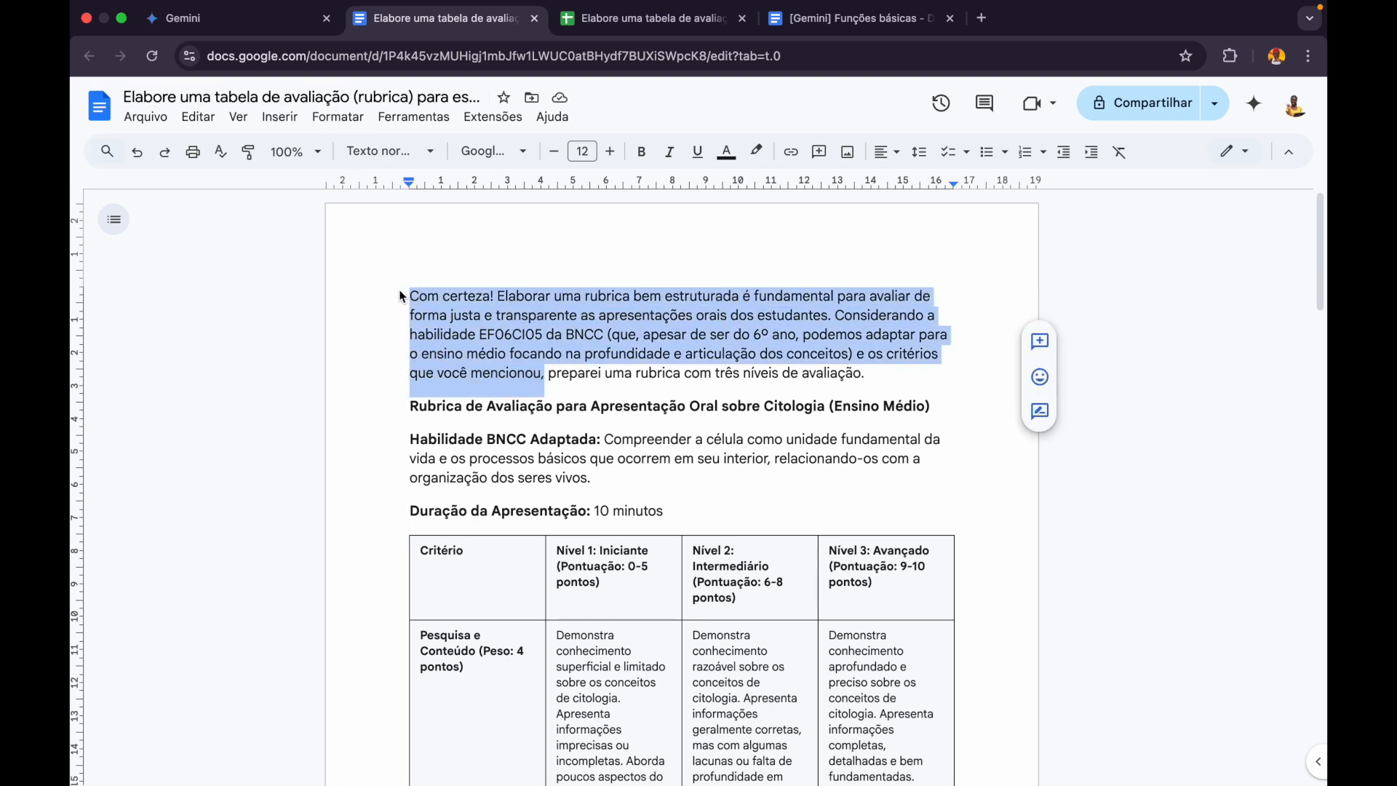
key(BackSpace)
drag(409, 379, 481, 402)
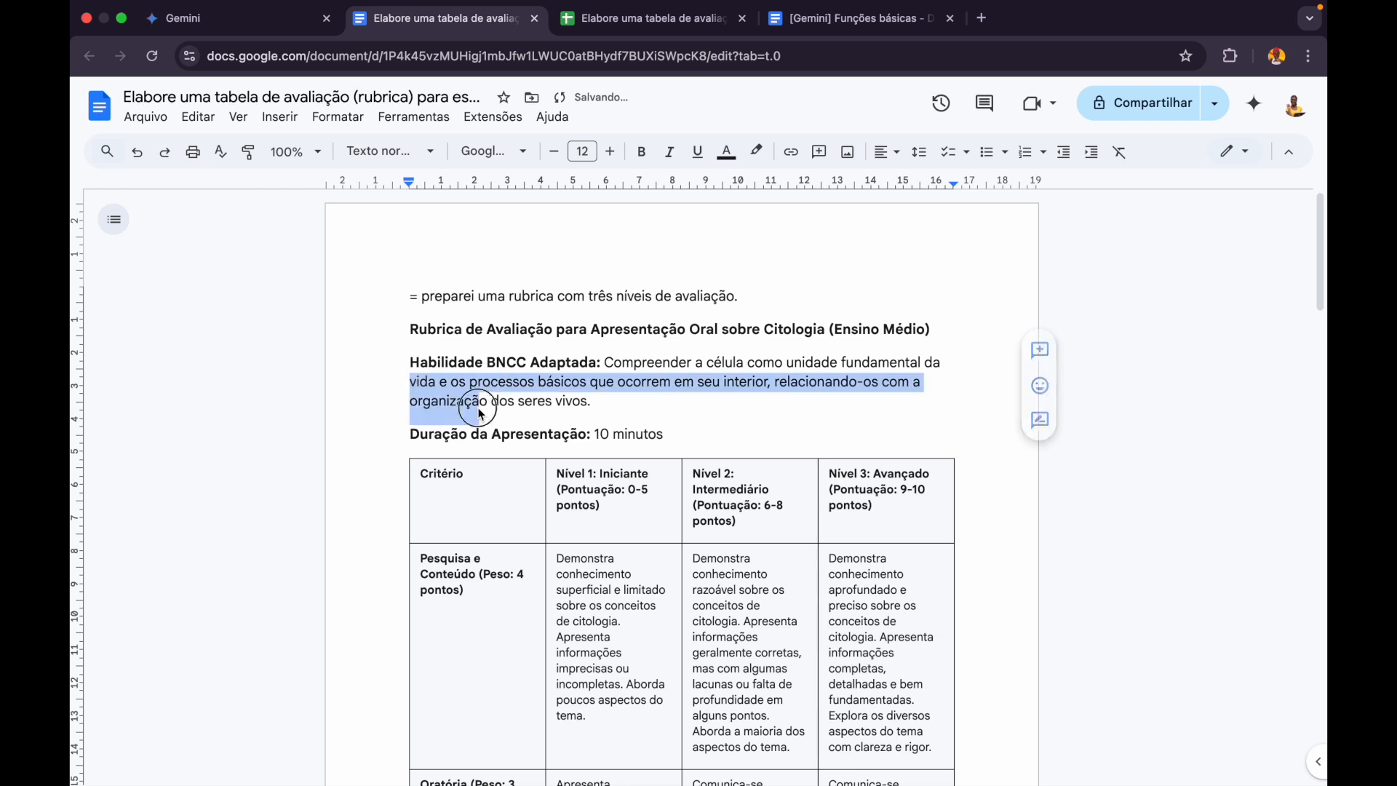
click(518, 153)
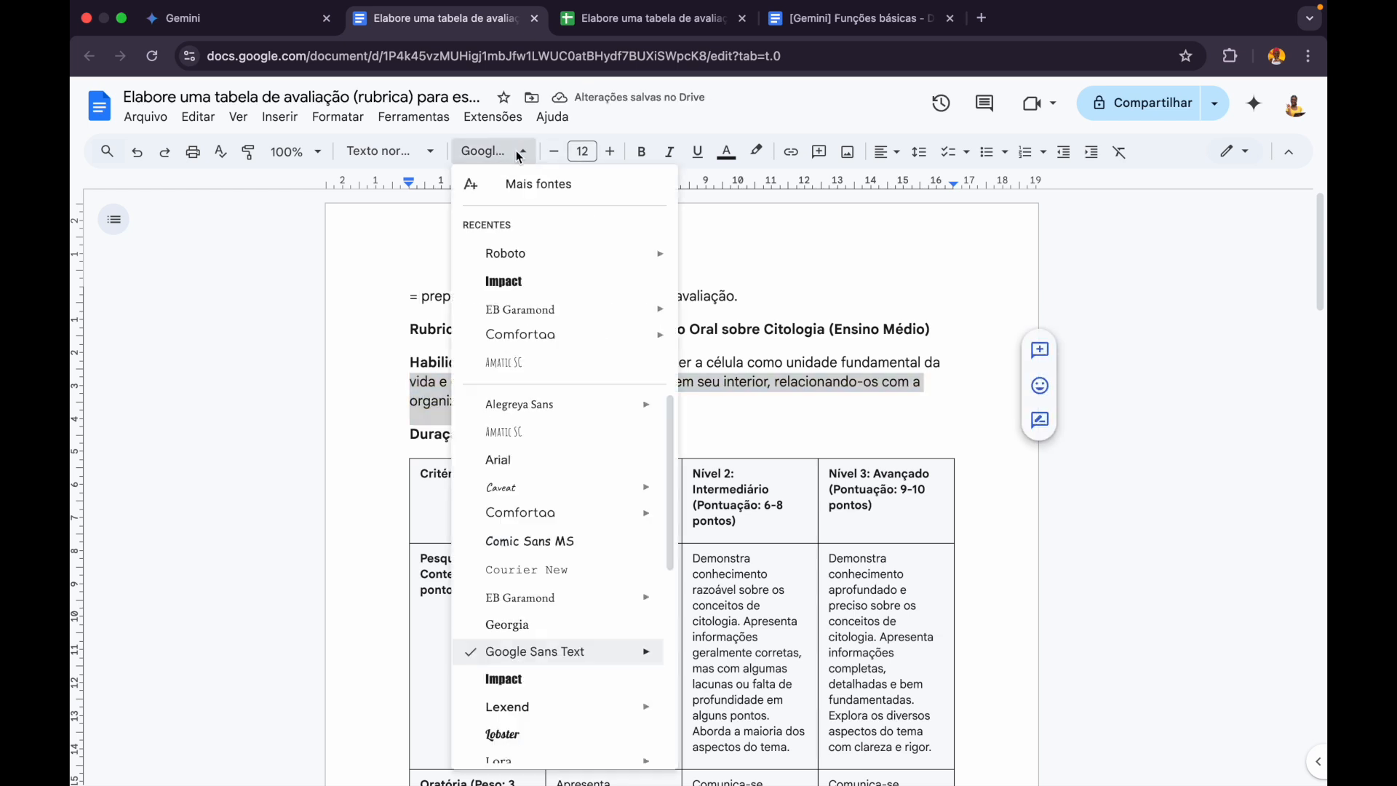
click(726, 152)
click(485, 405)
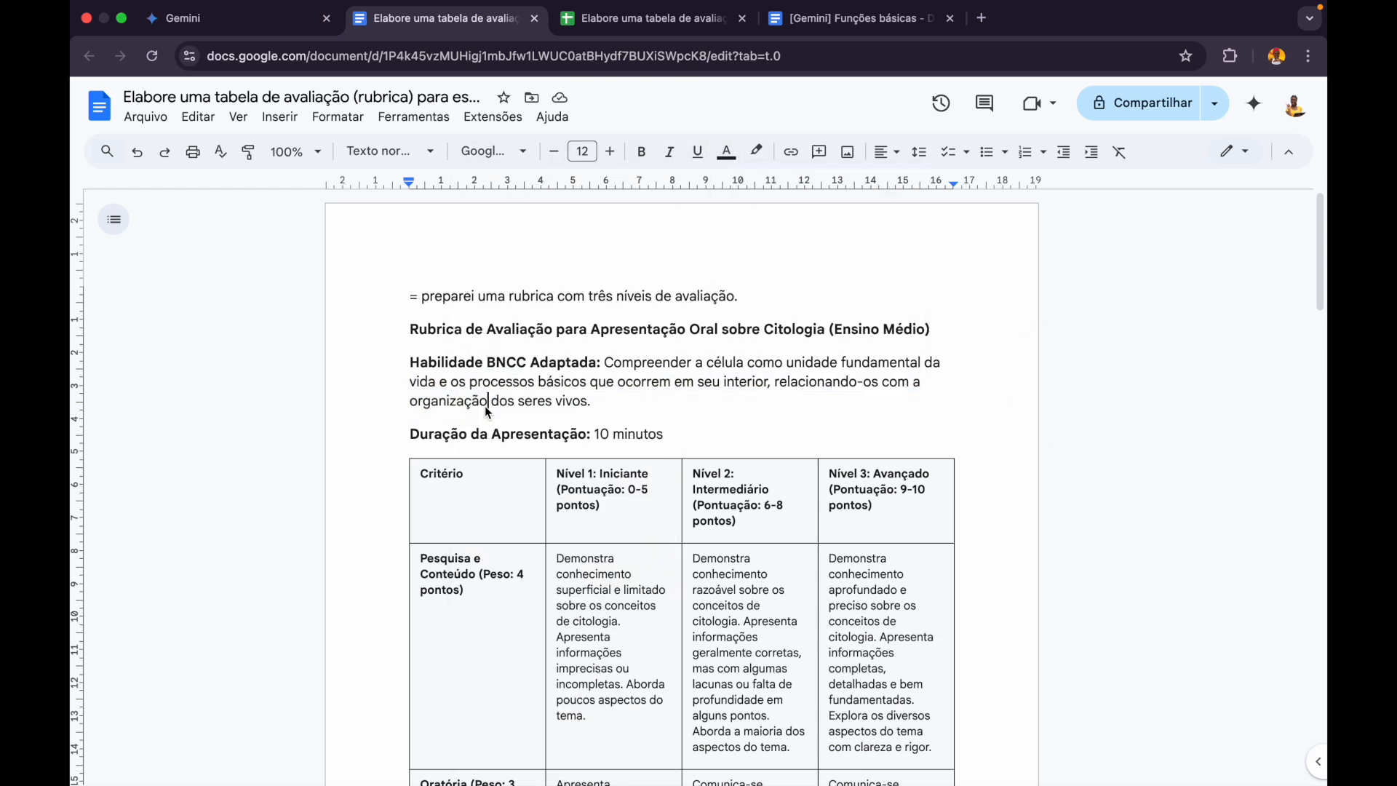
Step: Return to the Gemini conversation, create a public link that shares it and copy the link
click(263, 13)
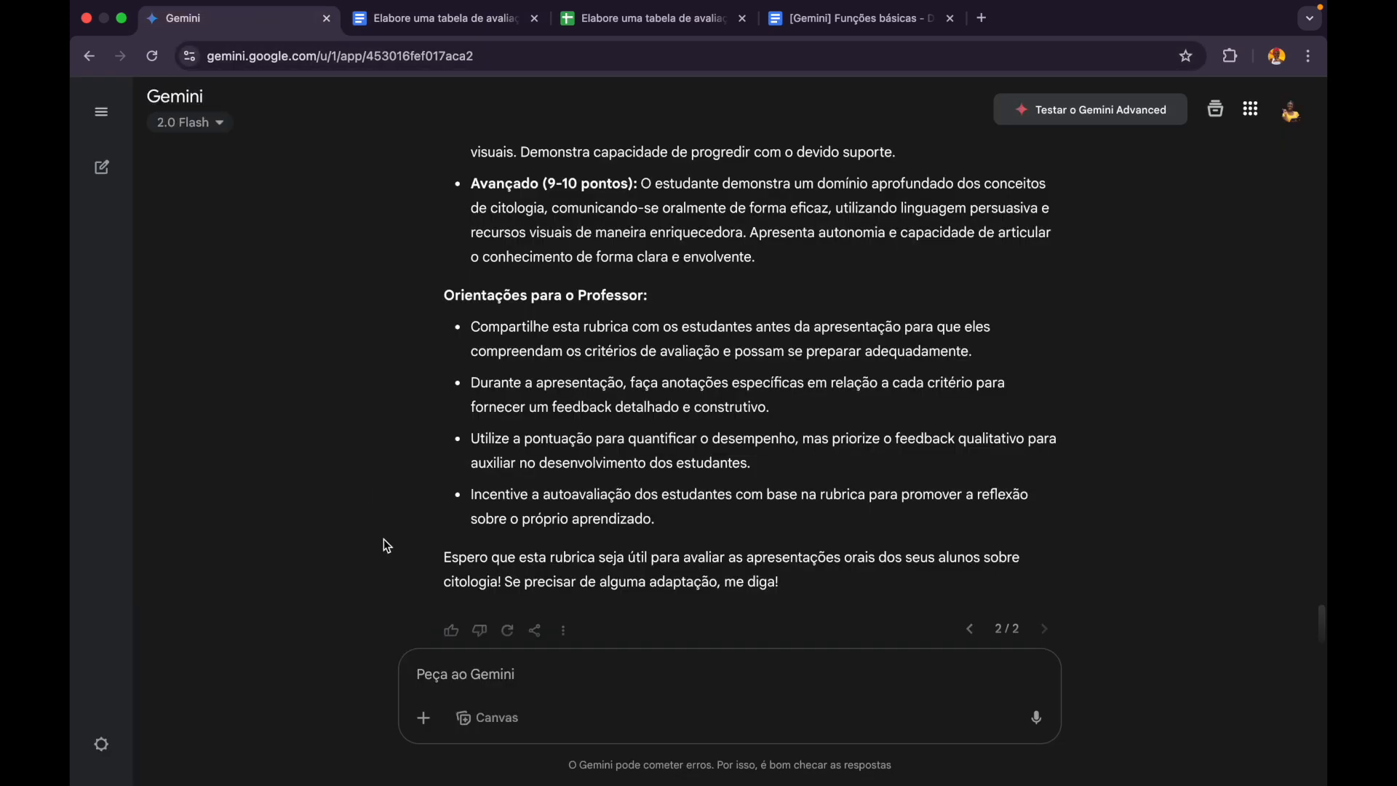
scroll(559, 536, down, 1)
click(537, 596)
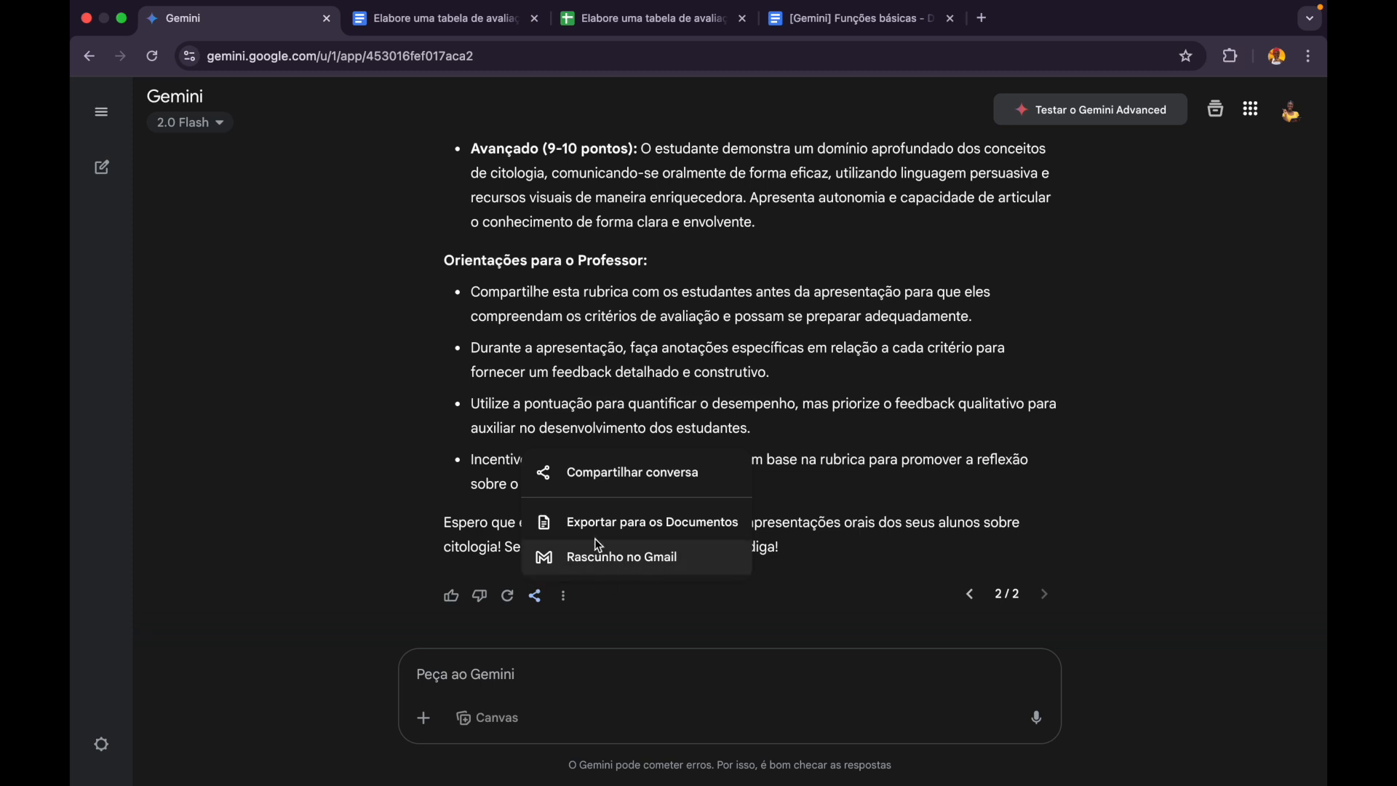
click(626, 480)
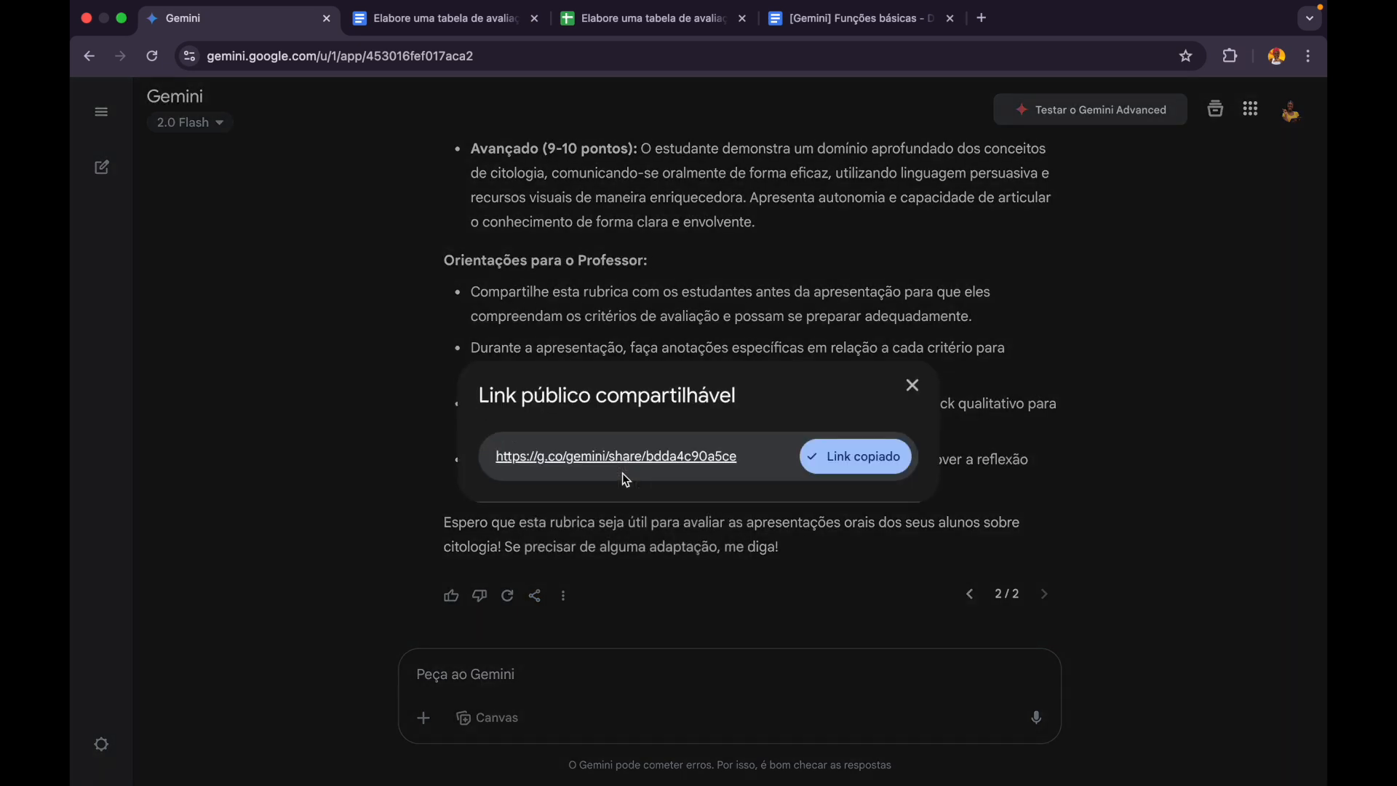
click(850, 461)
click(982, 18)
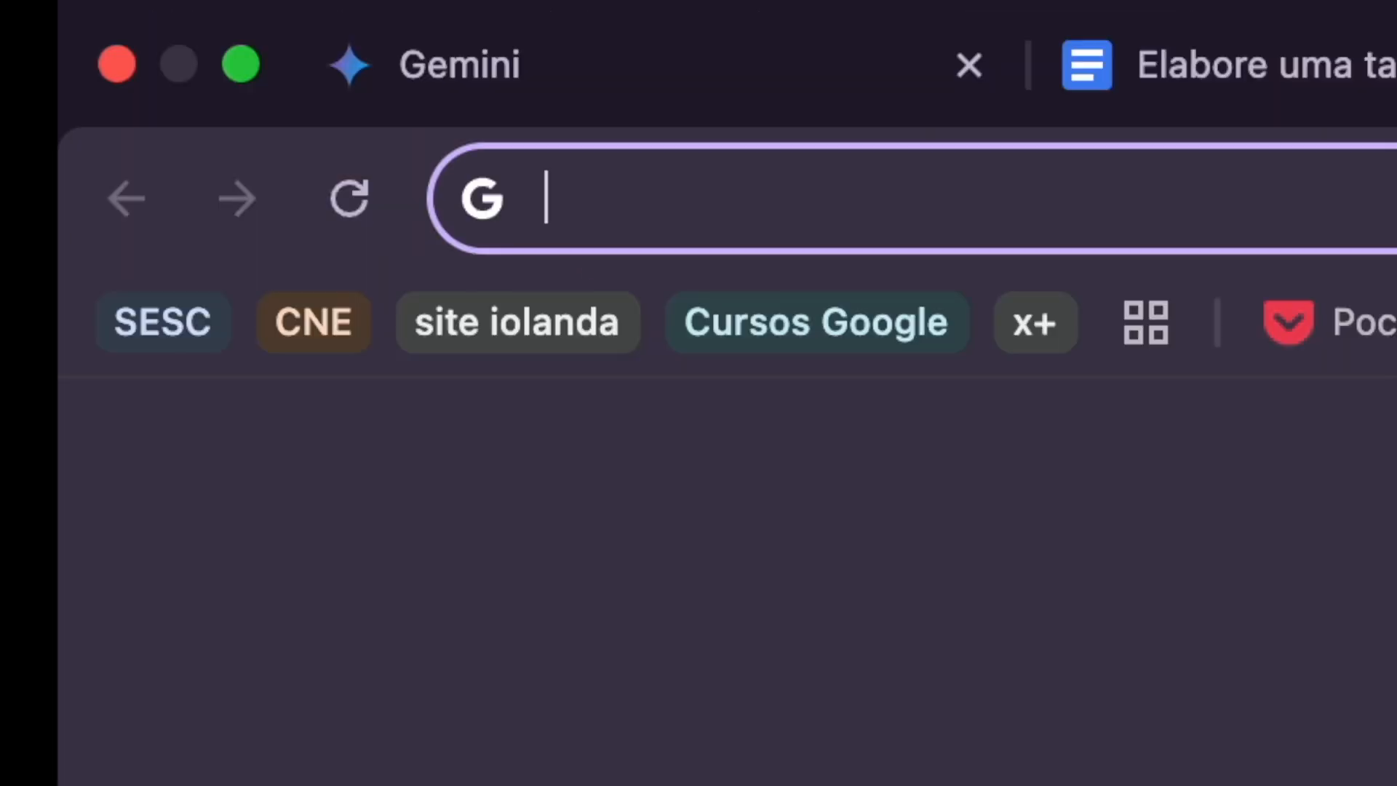
text(https://g.co/gemini/share/bdda4c90a5ce)
key(Return)
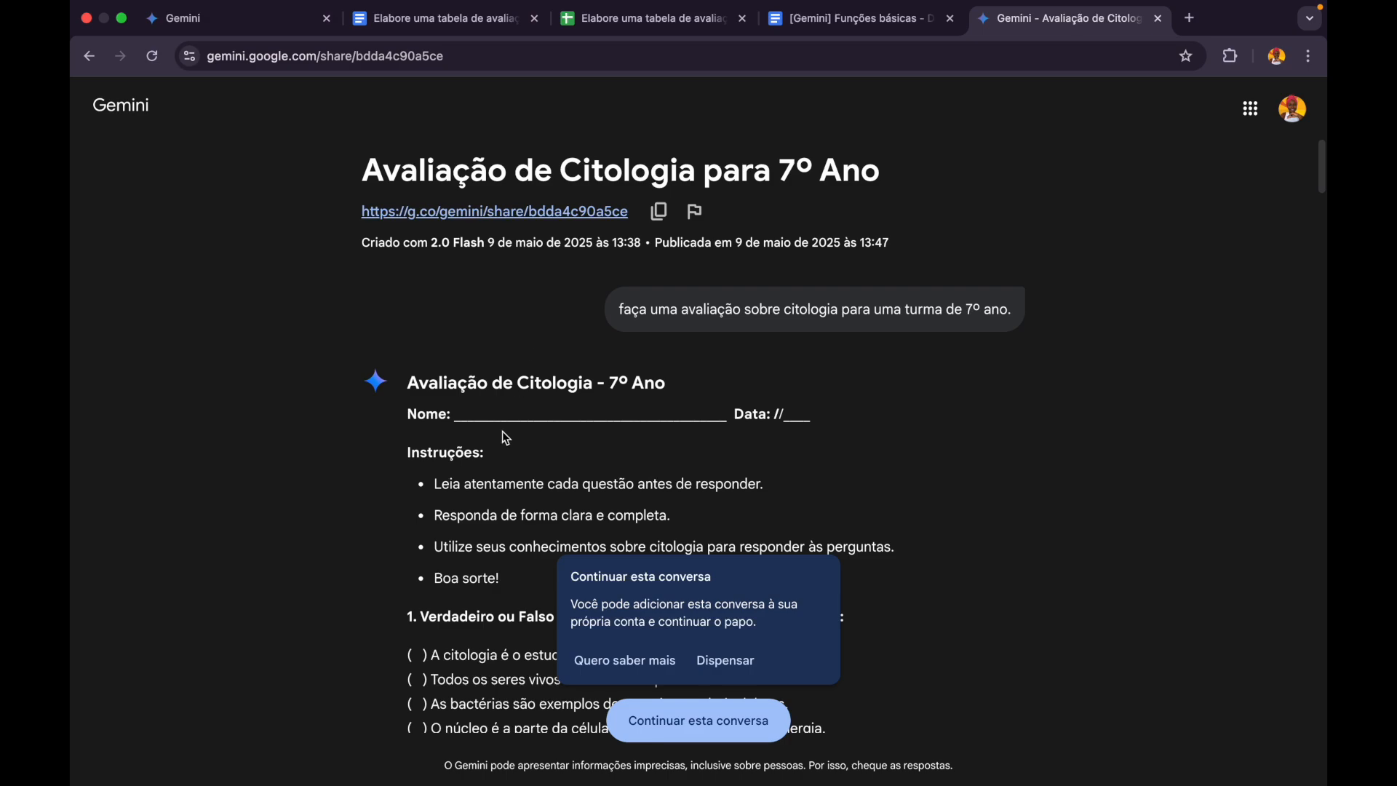
scroll(502, 431, down, 2)
scroll(502, 431, up, 2)
scroll(502, 431, down, 15)
scroll(506, 414, down, 20)
scroll(507, 415, down, 1)
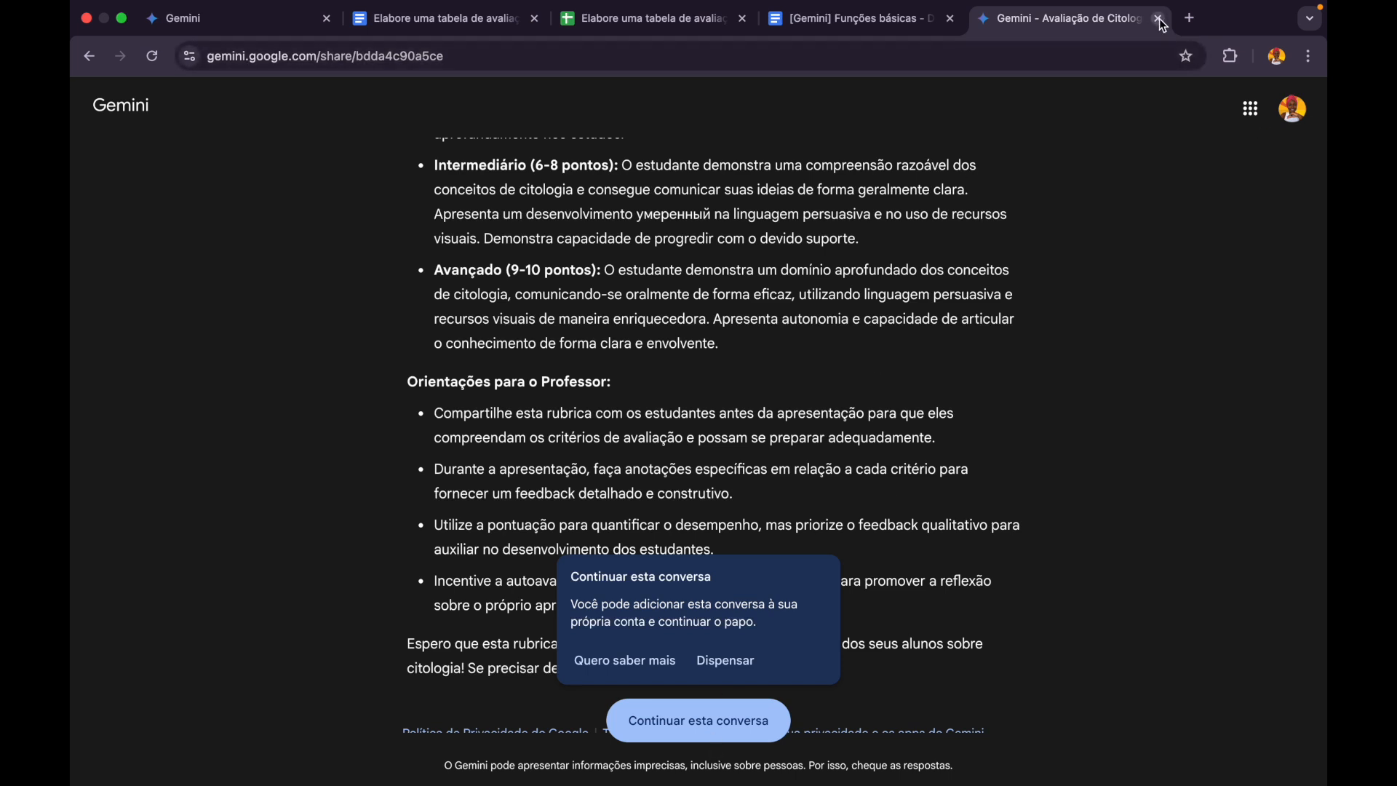
scroll(777, 391, down, 1)
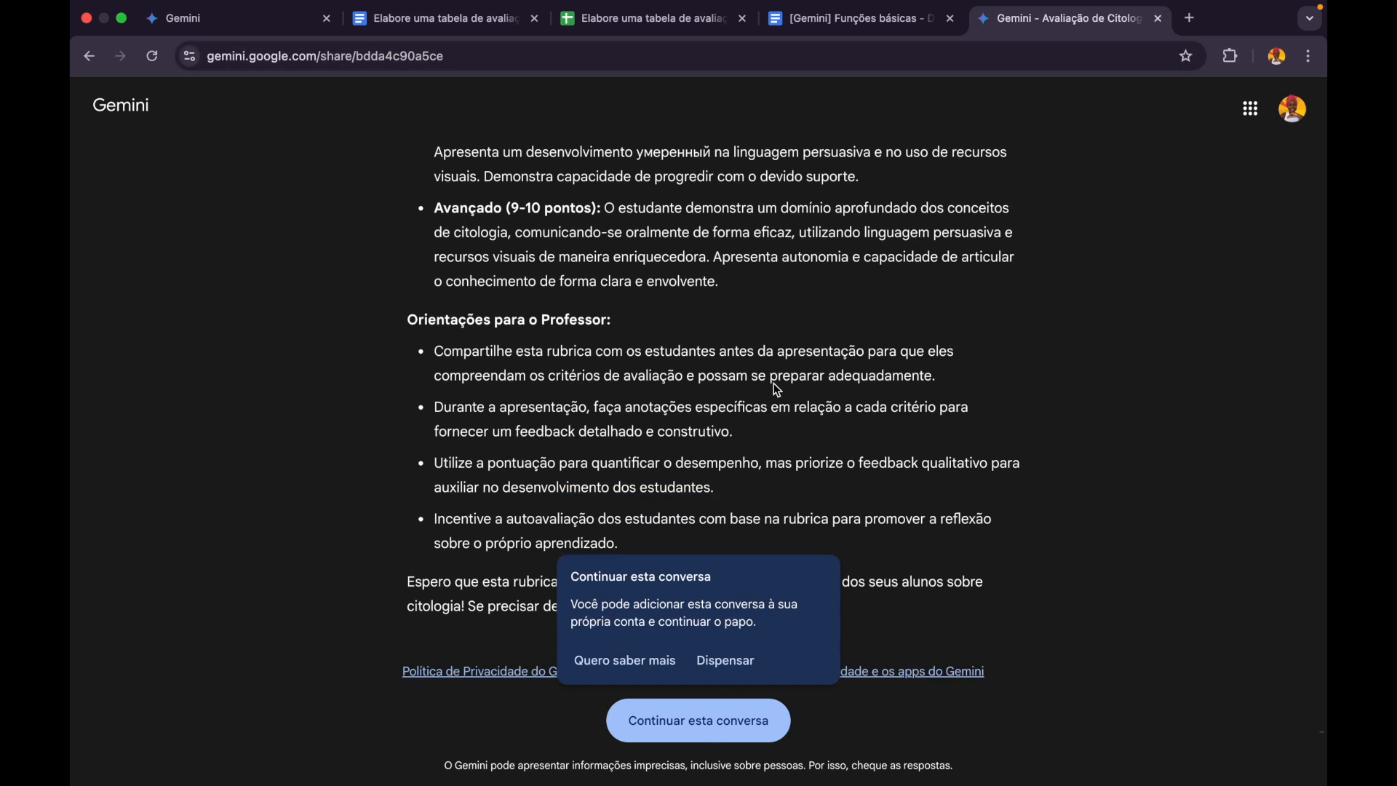
Step: Close the shared conversation and view the "Editar o último envio" row in the "[Gemini] Funções básicas" document
click(1161, 22)
click(862, 19)
scroll(595, 406, down, 5)
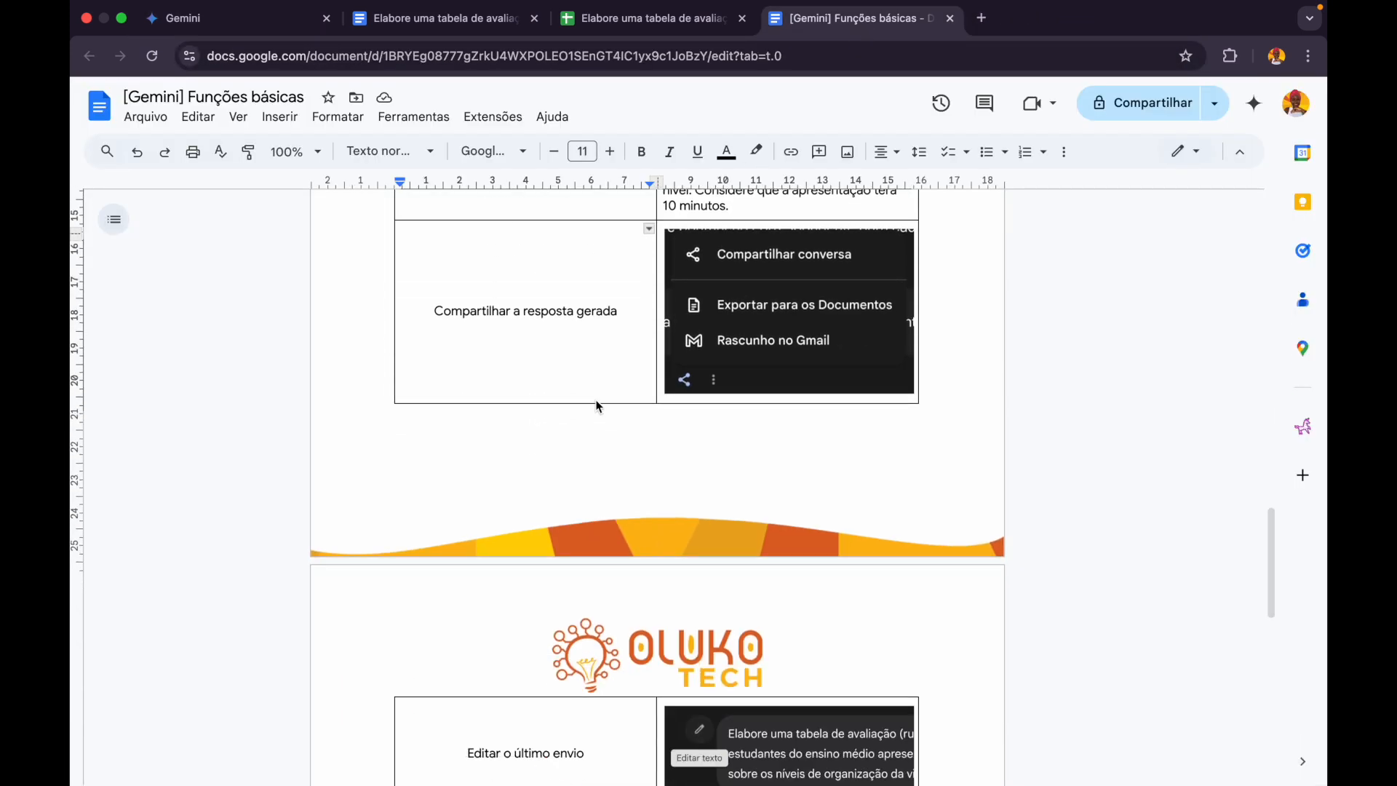
scroll(598, 406, up, 1)
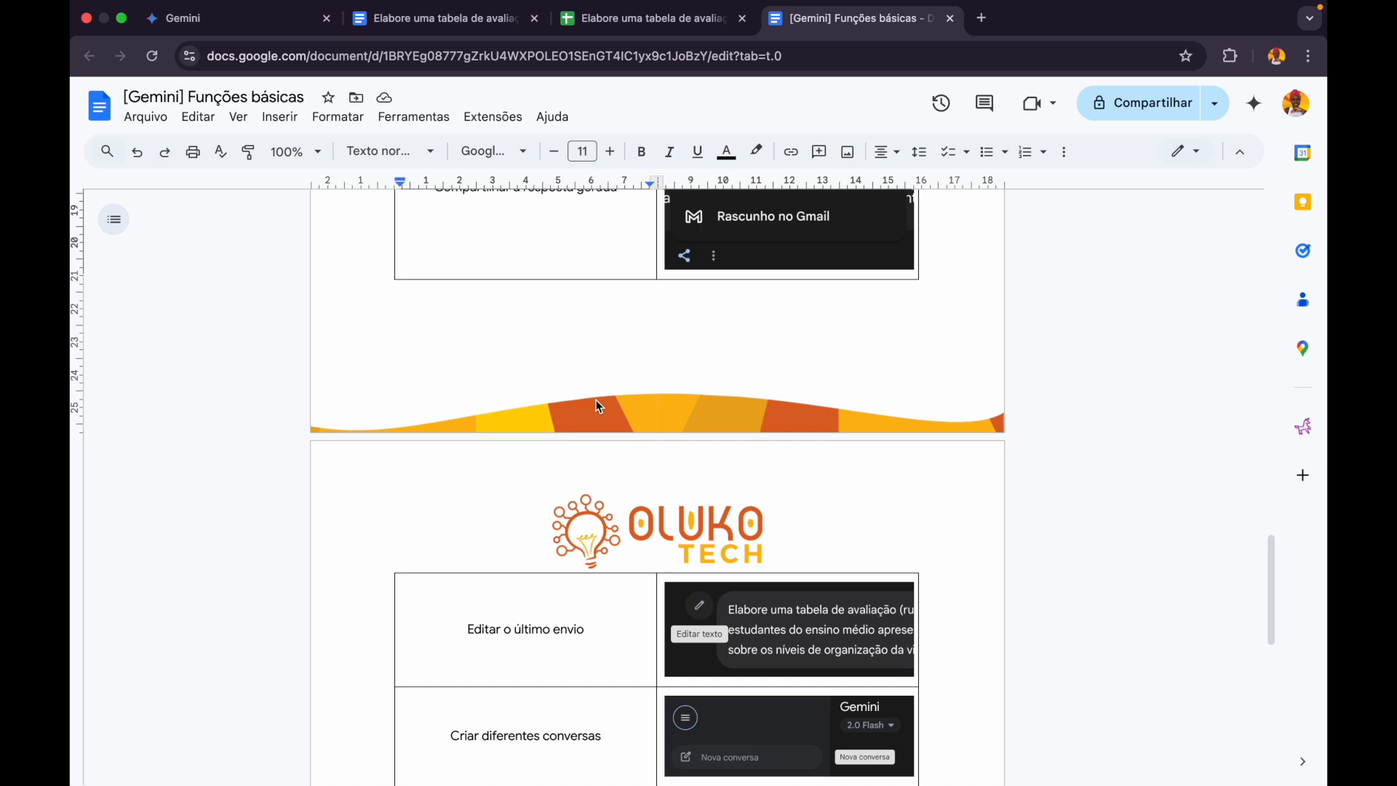
Step: Return to Gemini, close the exported rubric document and spreadsheet, and go back to the submitted rubric prompt
click(289, 24)
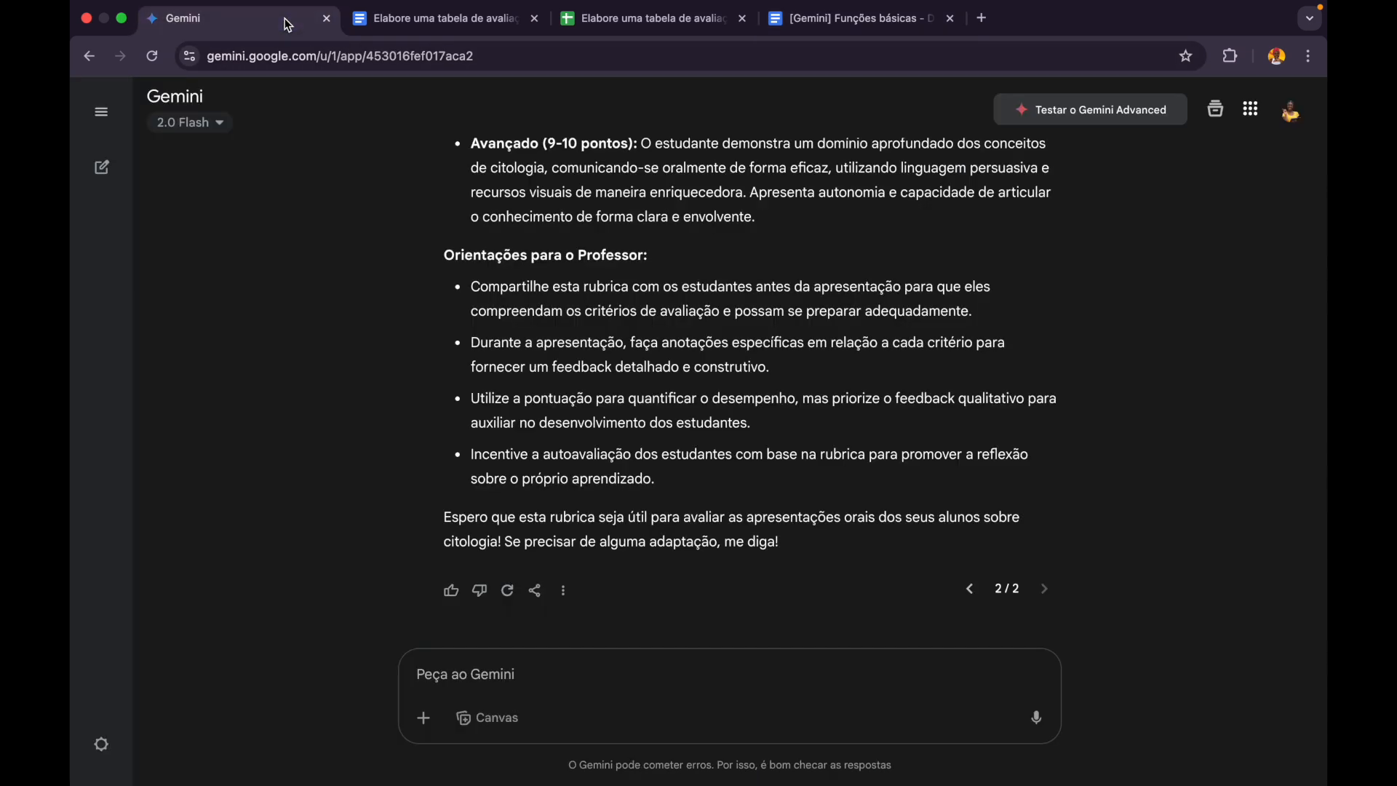
click(535, 18)
click(535, 19)
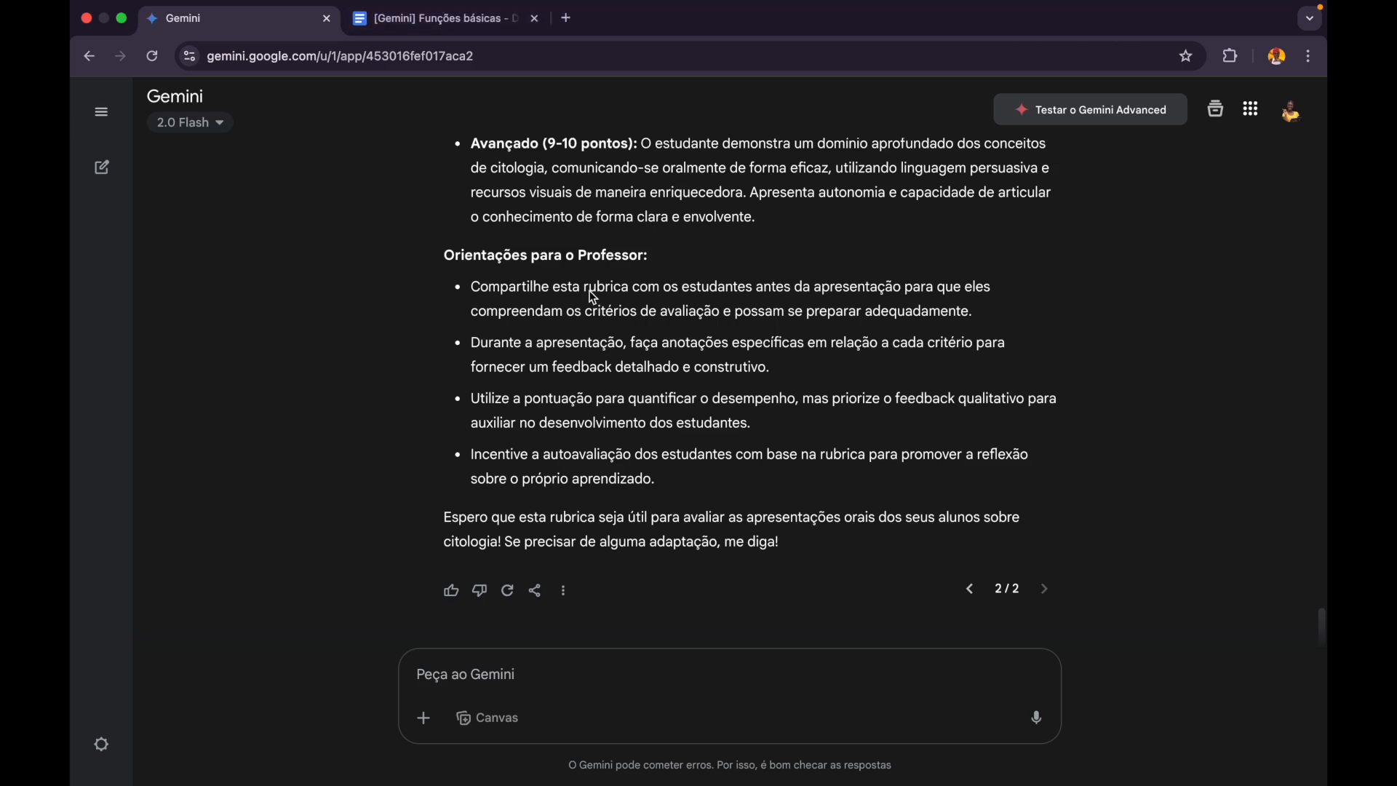
scroll(593, 295, up, 1)
scroll(593, 297, up, 15)
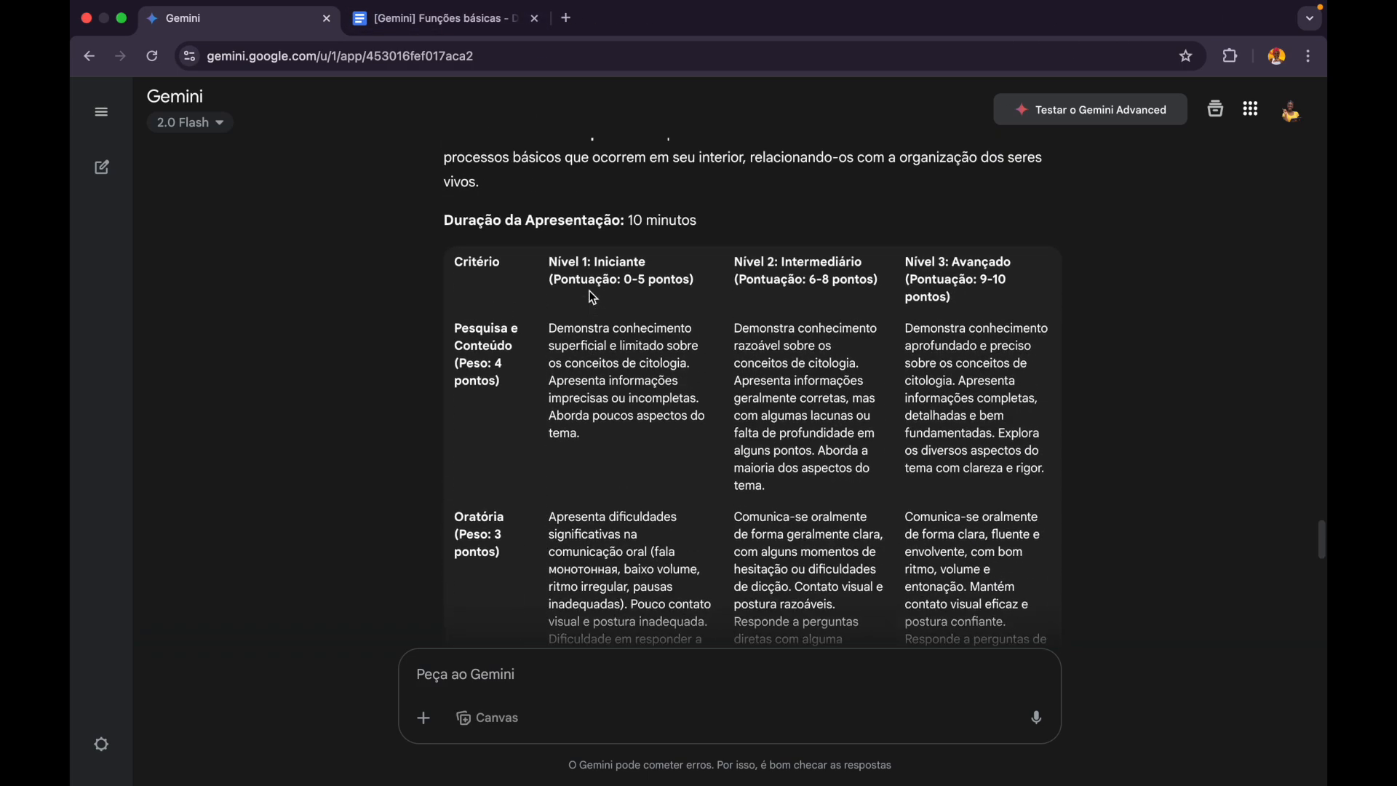
scroll(593, 297, up, 1)
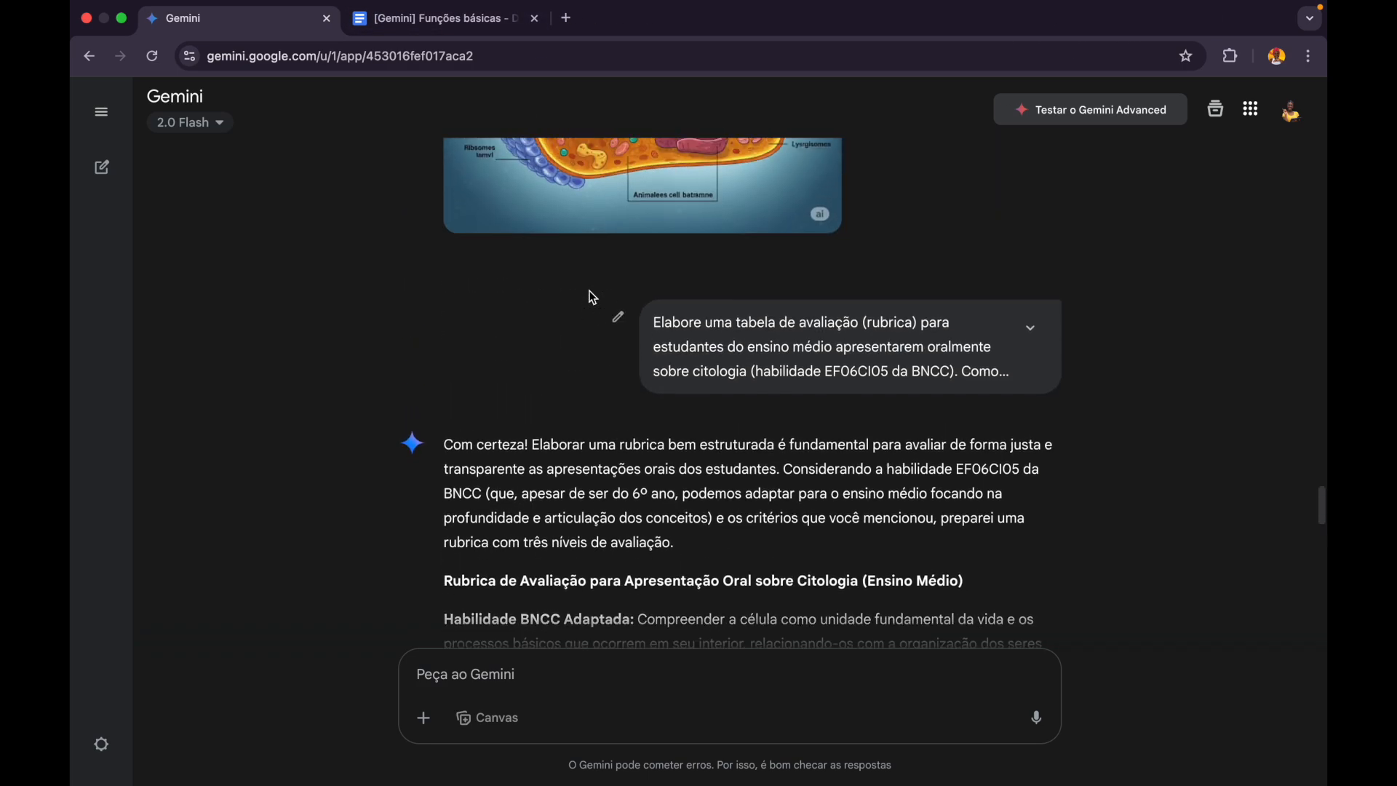
Step: Open the submitted rubric prompt for editing and, after consulting the functions document, start a new Gemini conversation
click(618, 320)
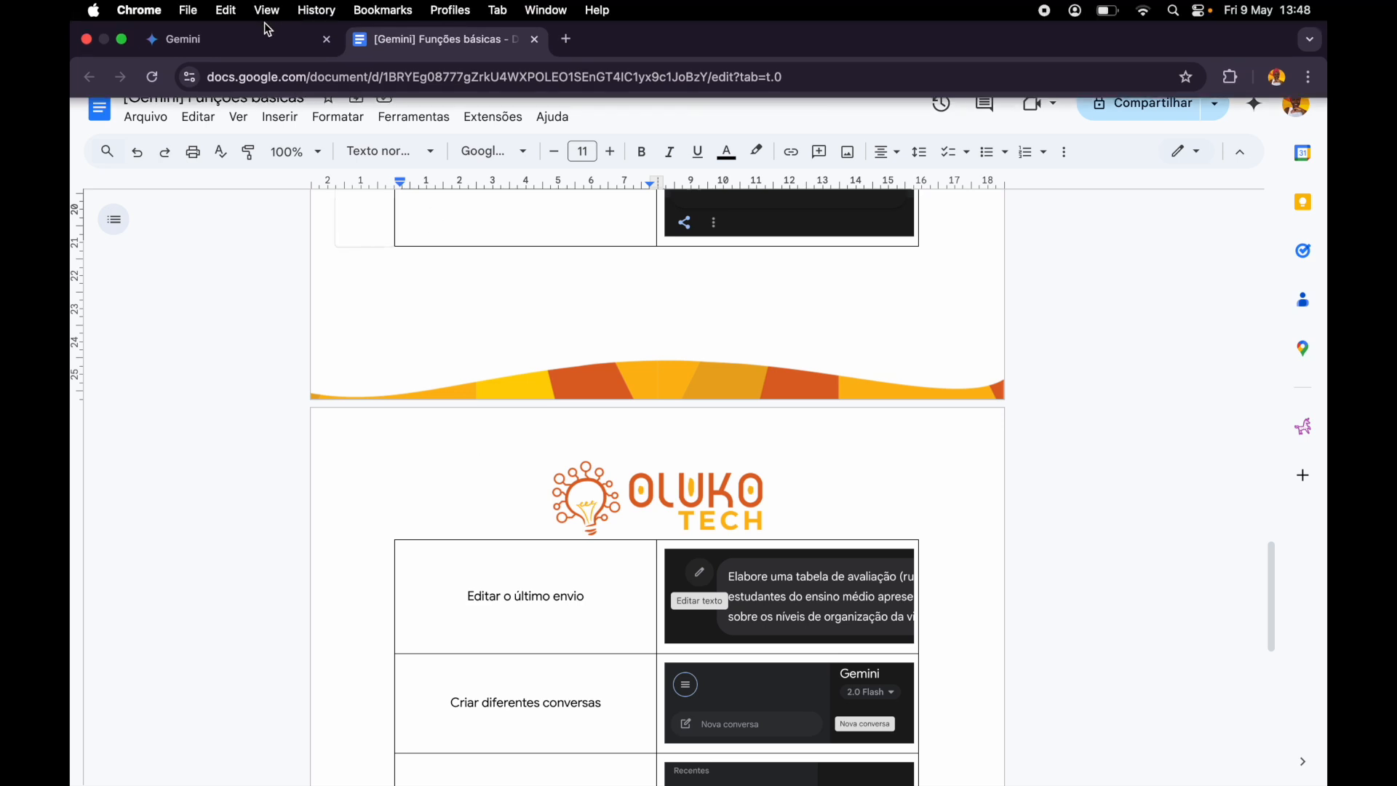
click(259, 18)
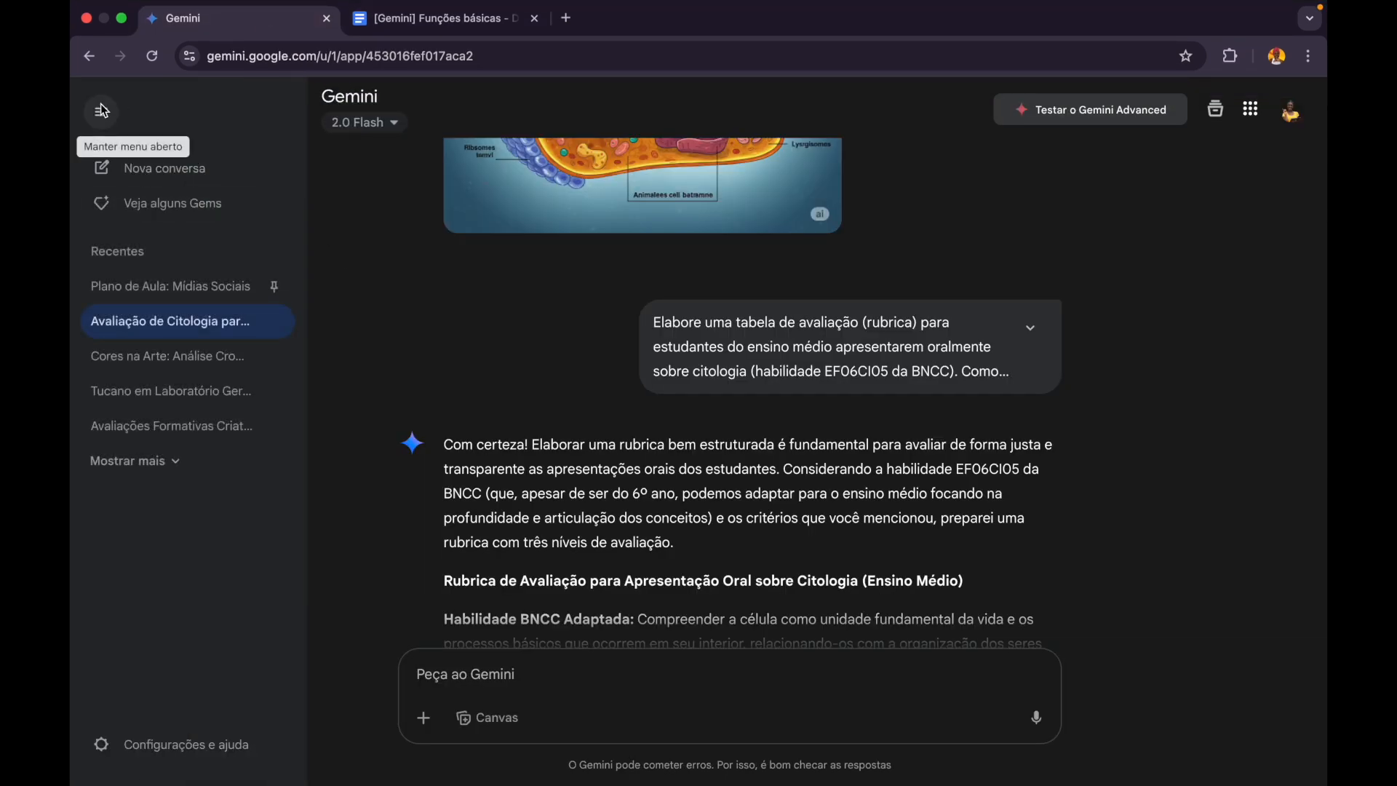
click(151, 173)
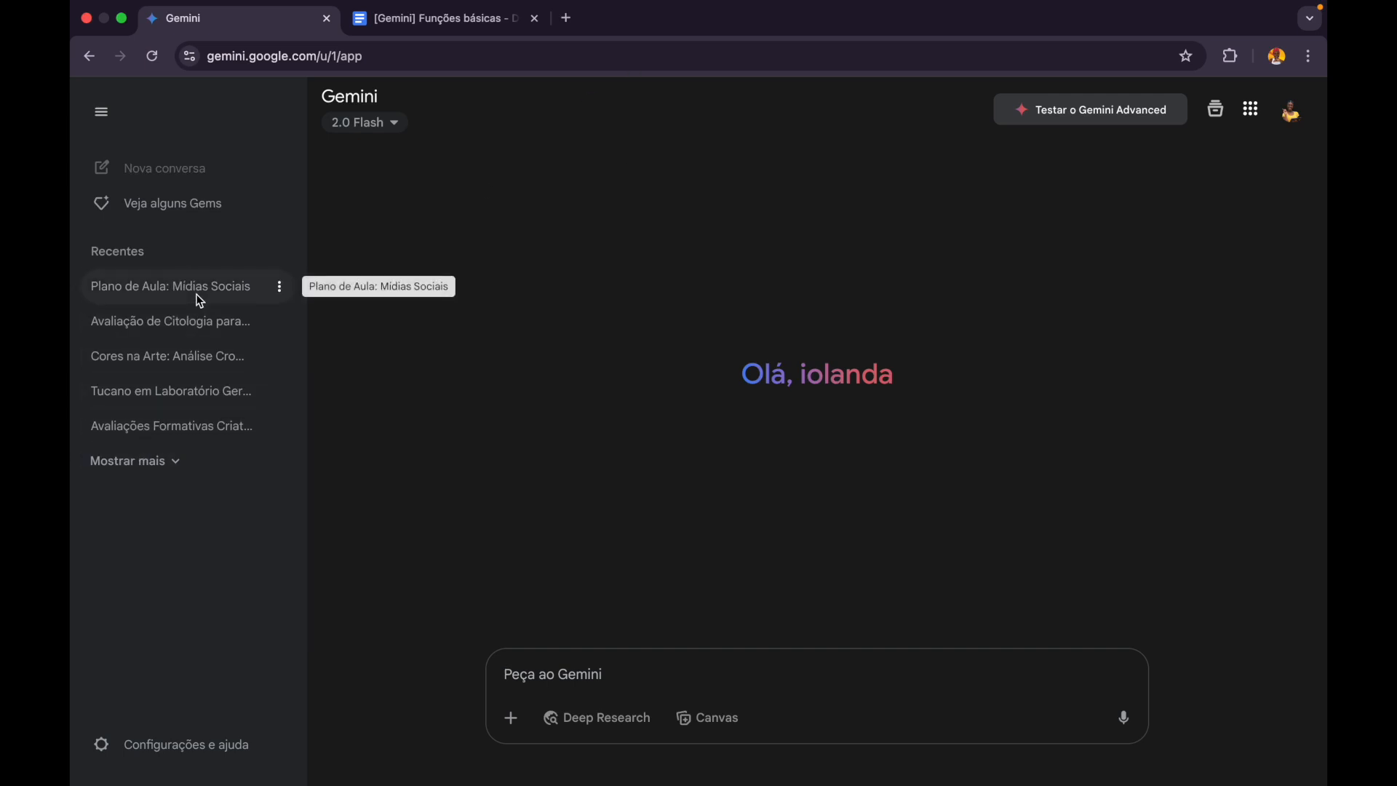
Step: View the "Renomear e fixar conversas" row in the "[Gemini] Funções básicas" document
click(415, 14)
scroll(521, 532, down, 1)
scroll(521, 531, down, 3)
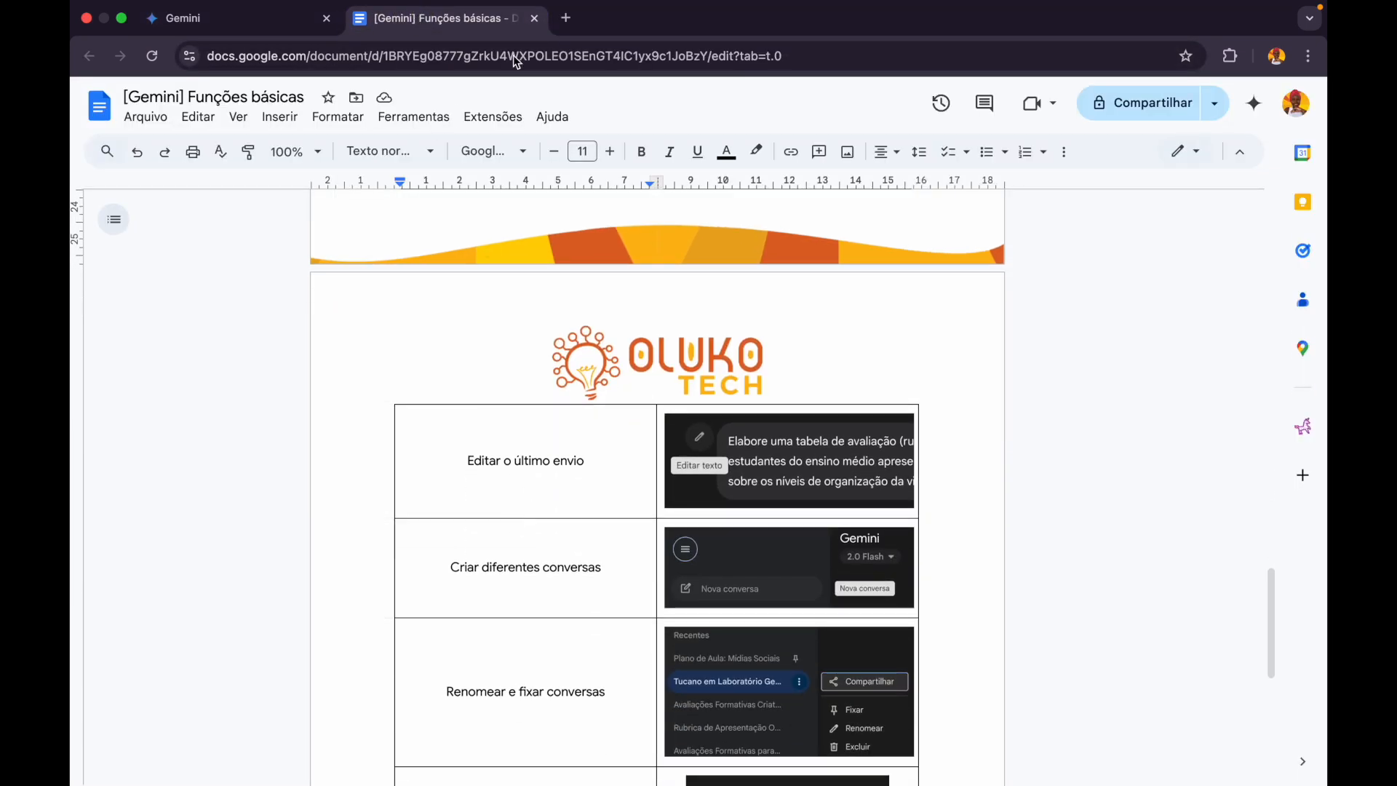
scroll(480, 610, down, 1)
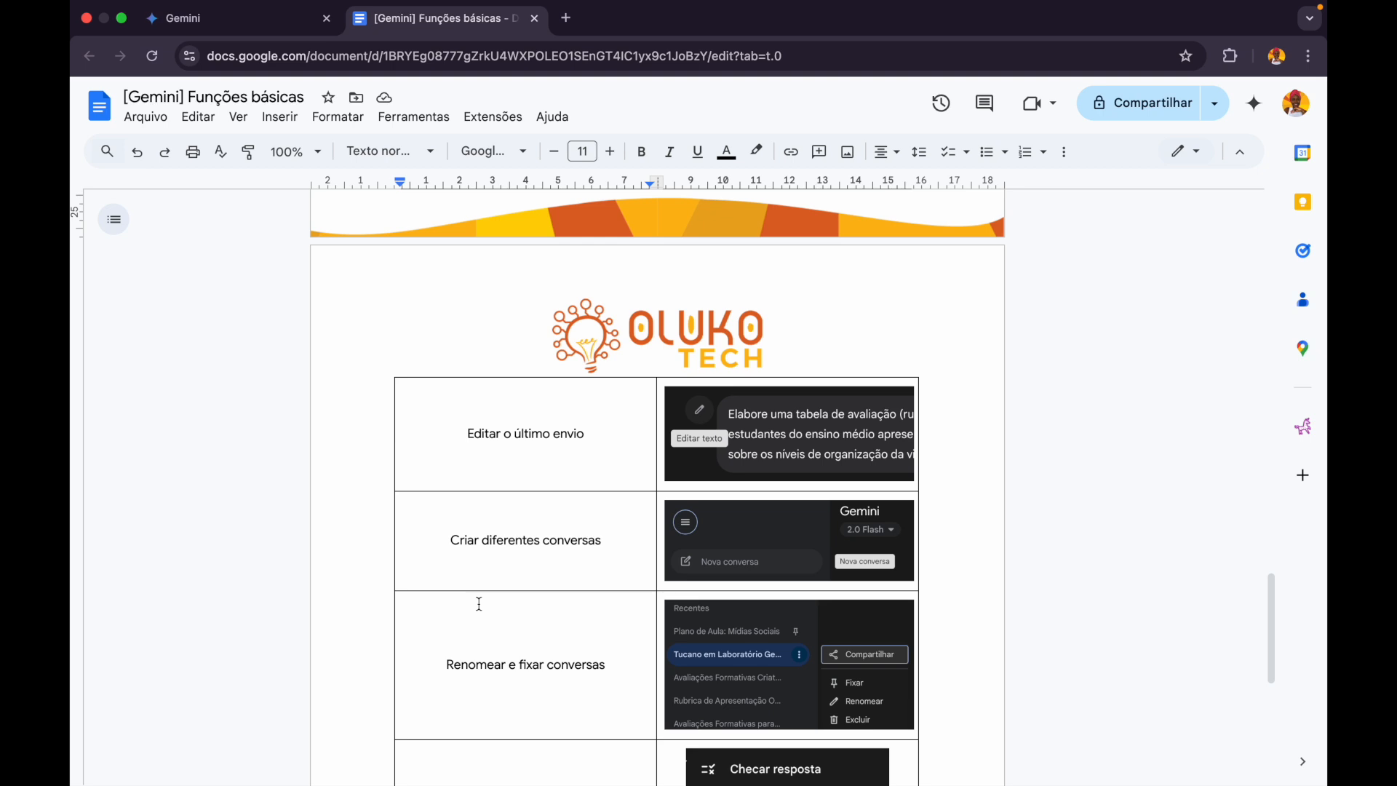
Step: Return to Gemini and look over the share, unpin, rename and delete options of the "Plano de Aula: Mídias Sociais" conversation
click(269, 18)
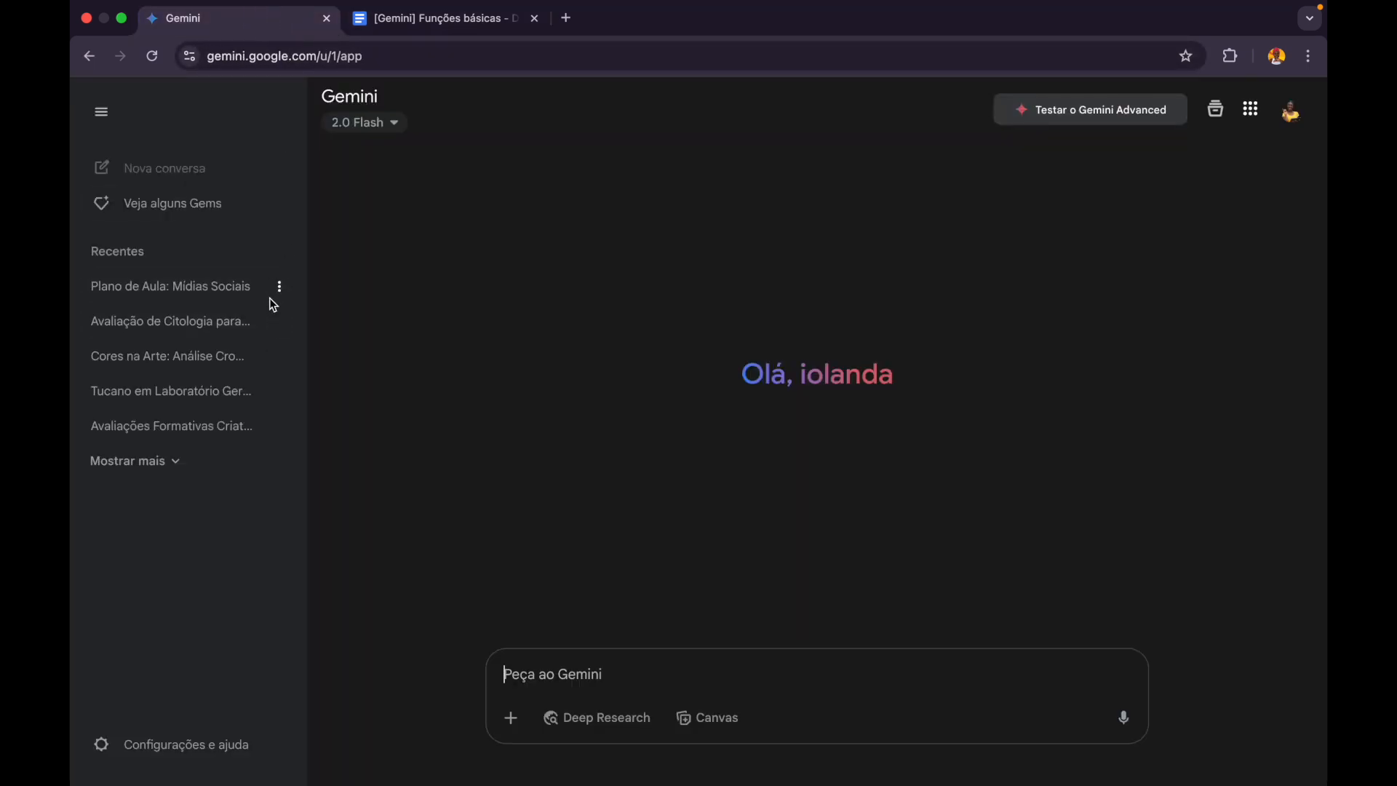
click(281, 288)
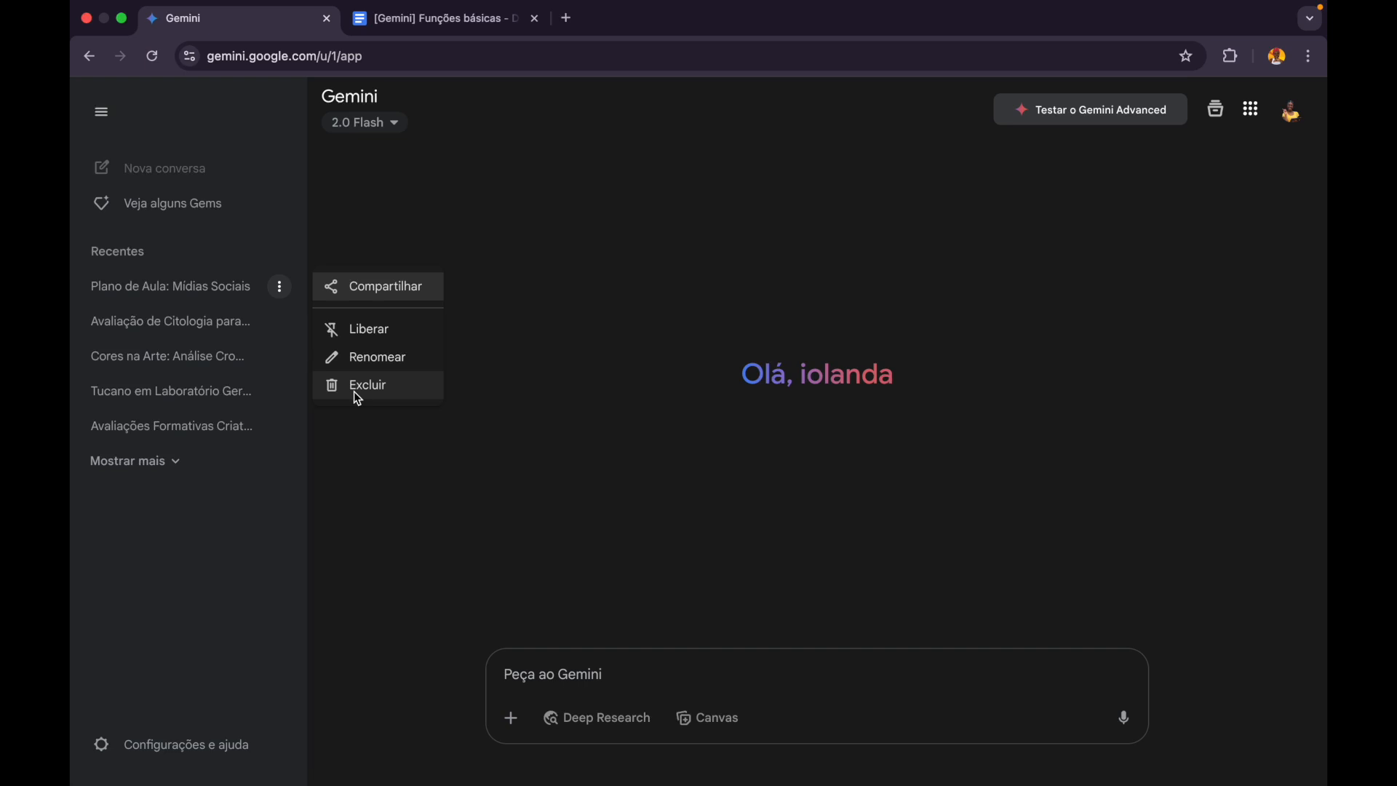
click(398, 189)
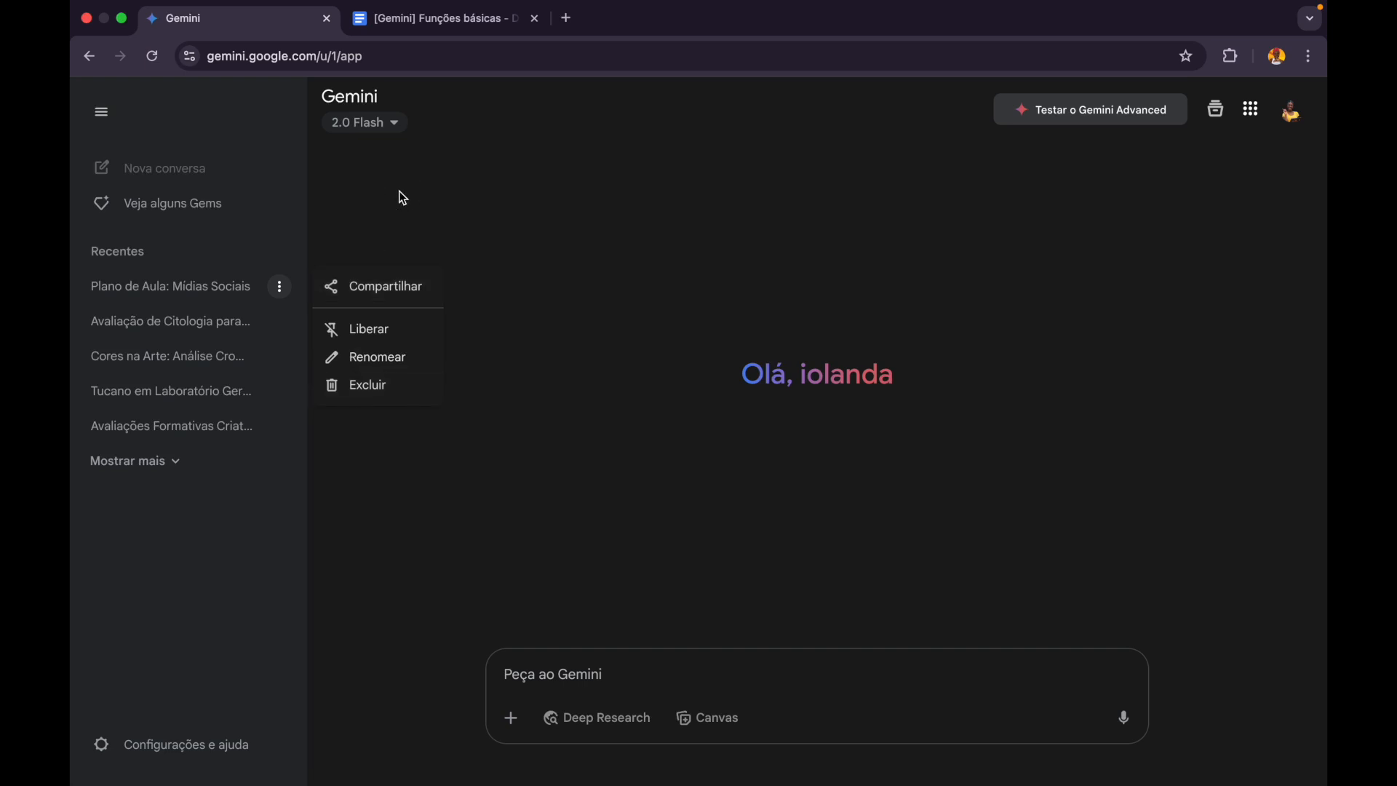
Step: View the document's "Ouvir e falar com o gemini" row and open the "Plano de Aula: Mídias Sociais" conversation in Gemini, reading towards its end
click(445, 40)
scroll(575, 276, down, 5)
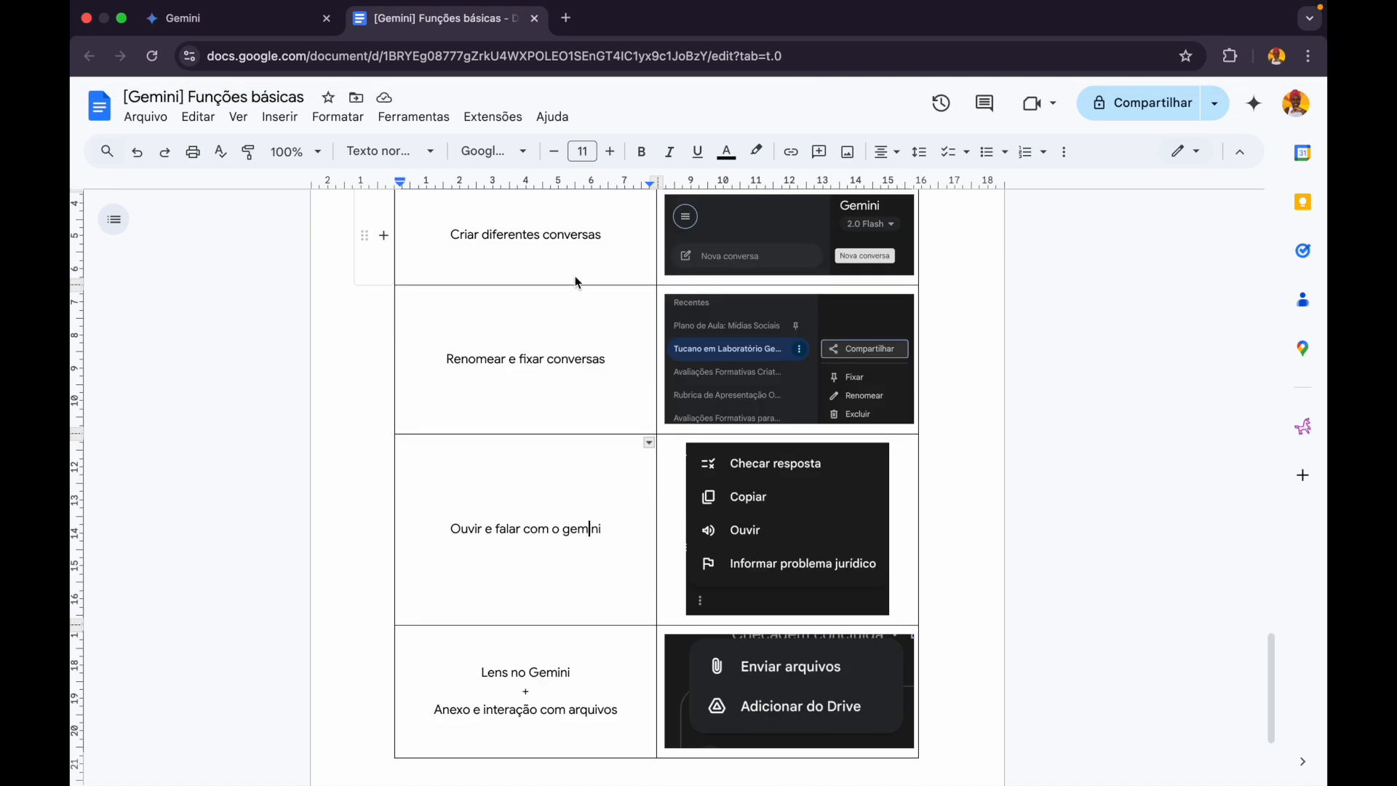
click(265, 20)
click(185, 286)
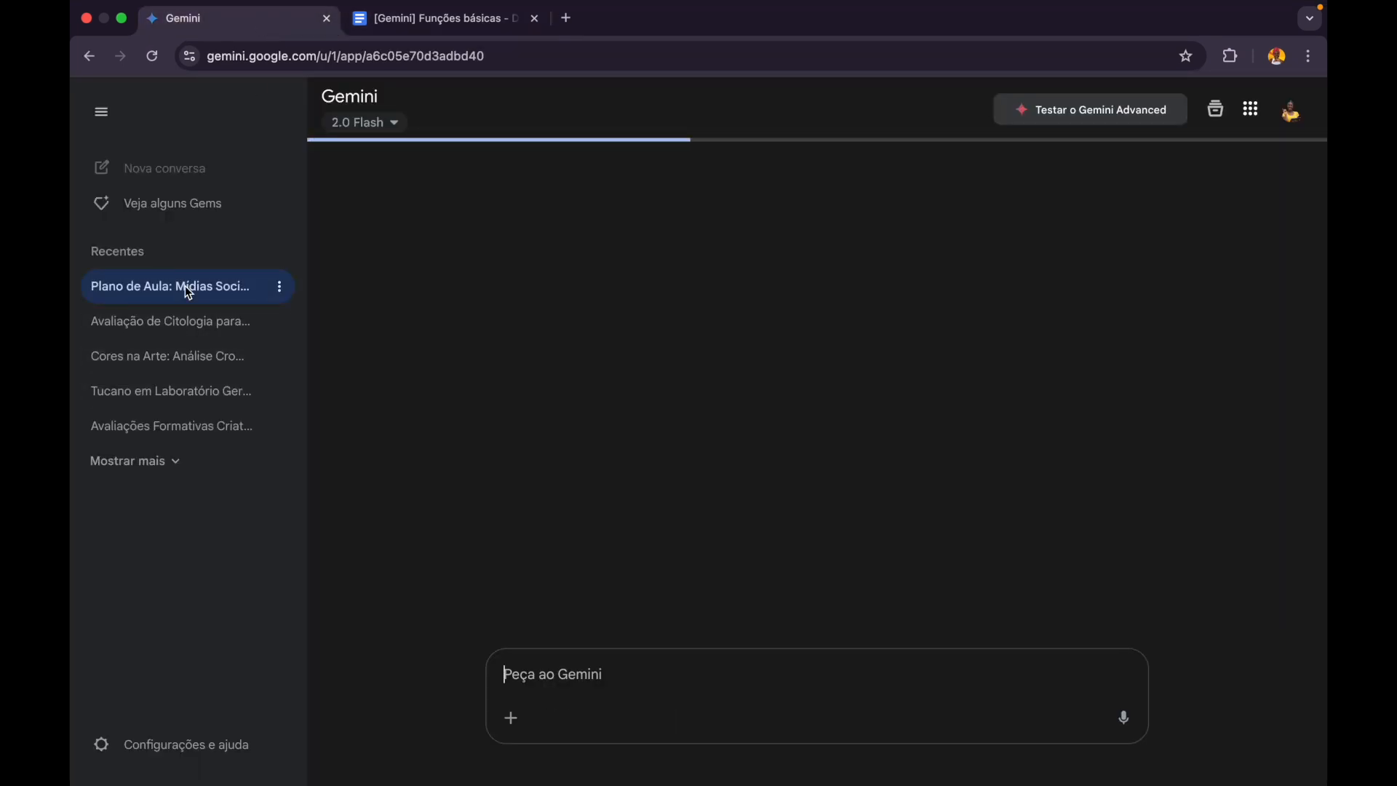
scroll(584, 477, down, 20)
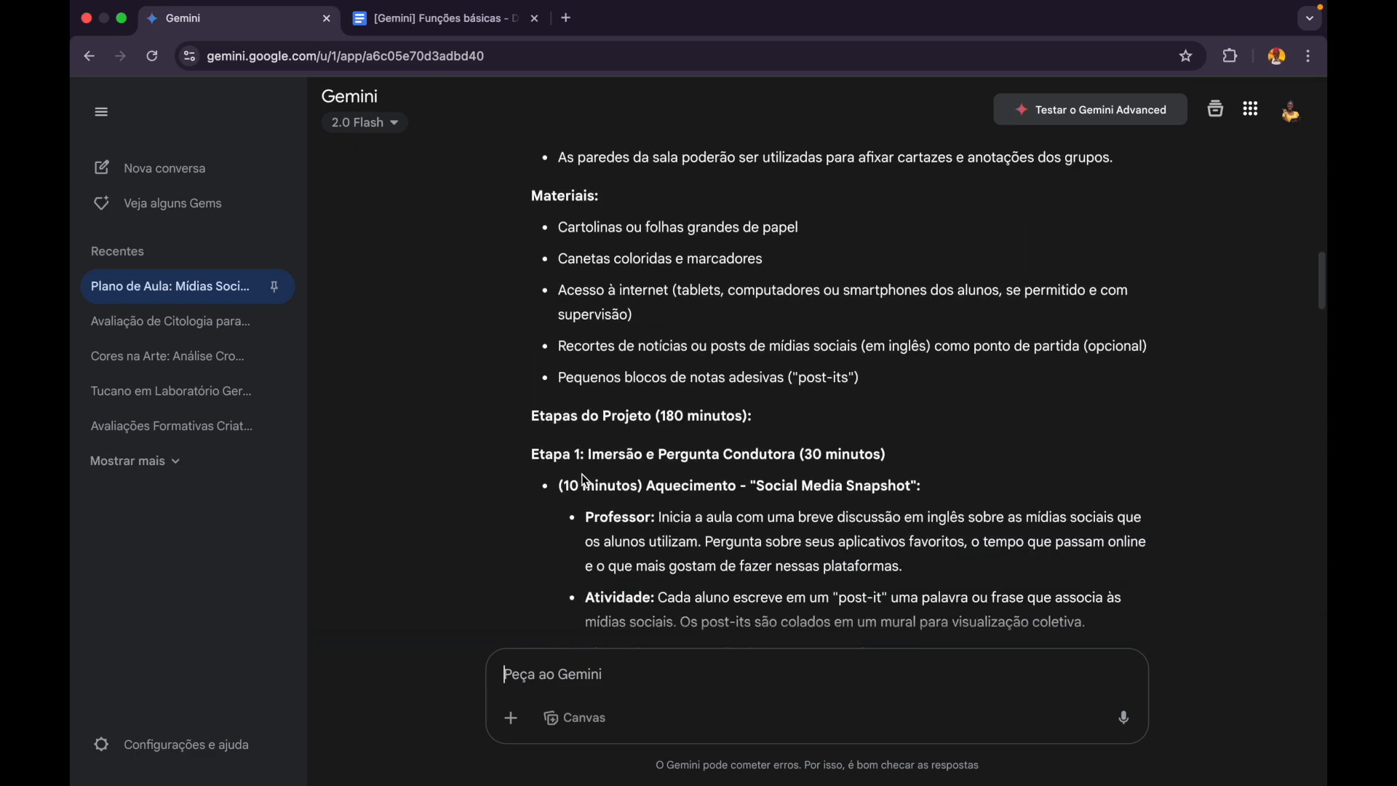
scroll(586, 480, down, 15)
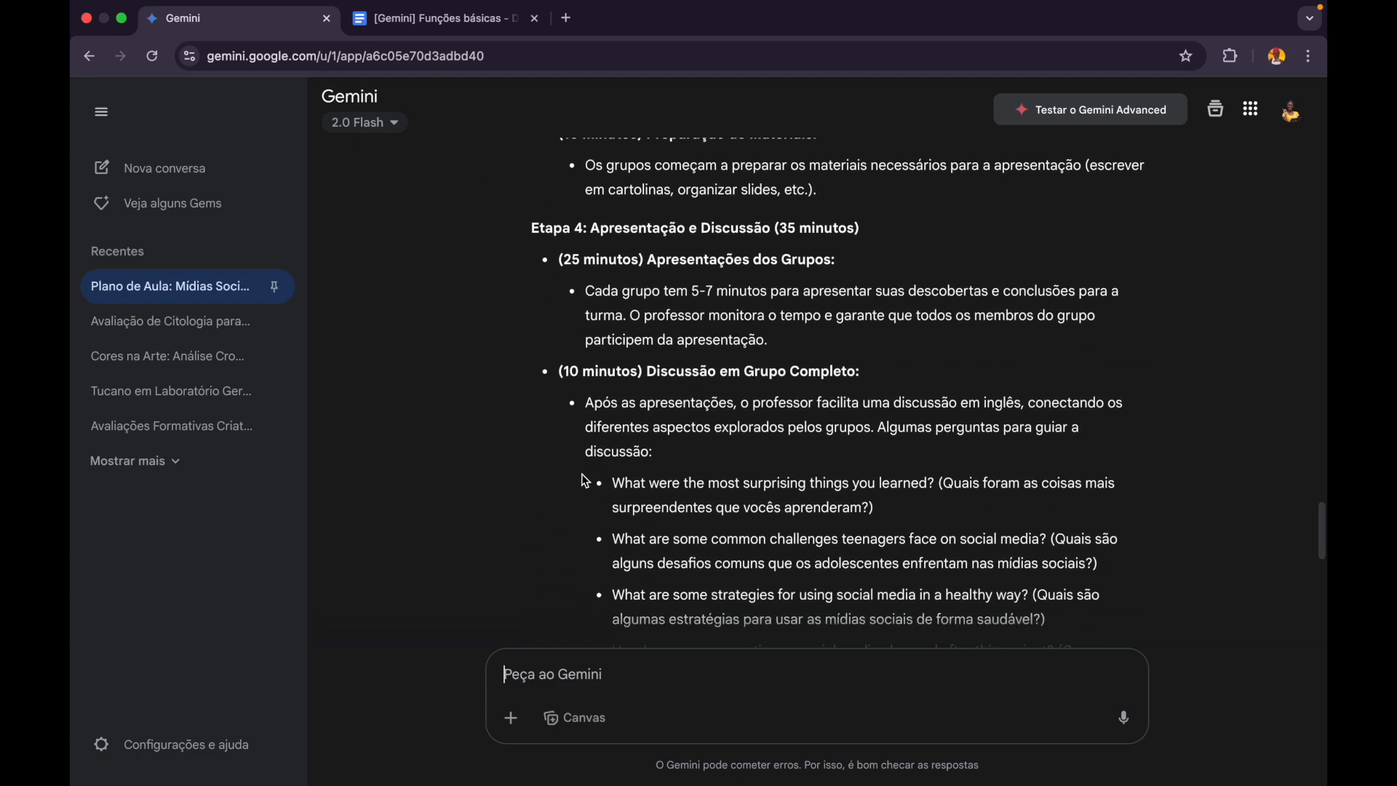
Step: Have Gemini read the lesson plan response aloud and pause the playback
click(650, 600)
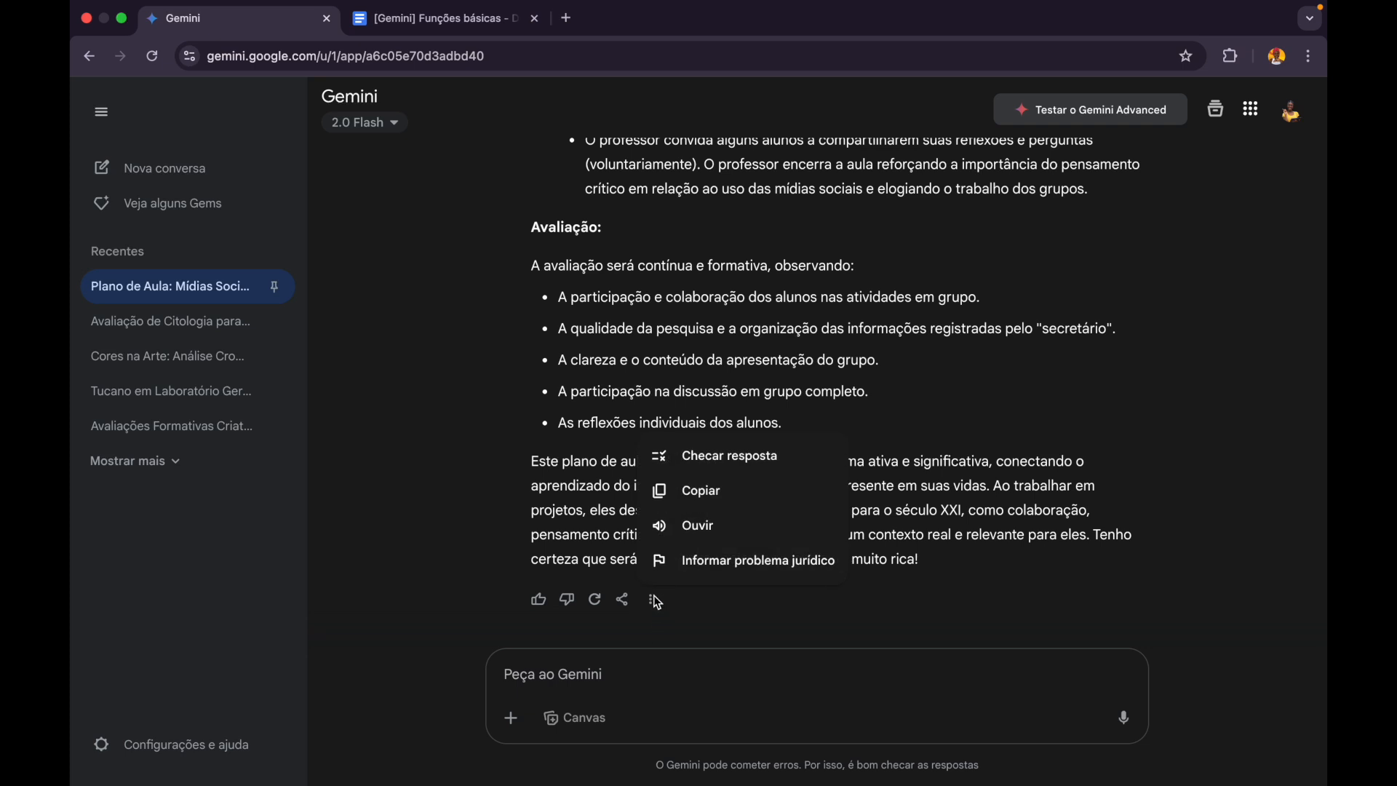
click(671, 532)
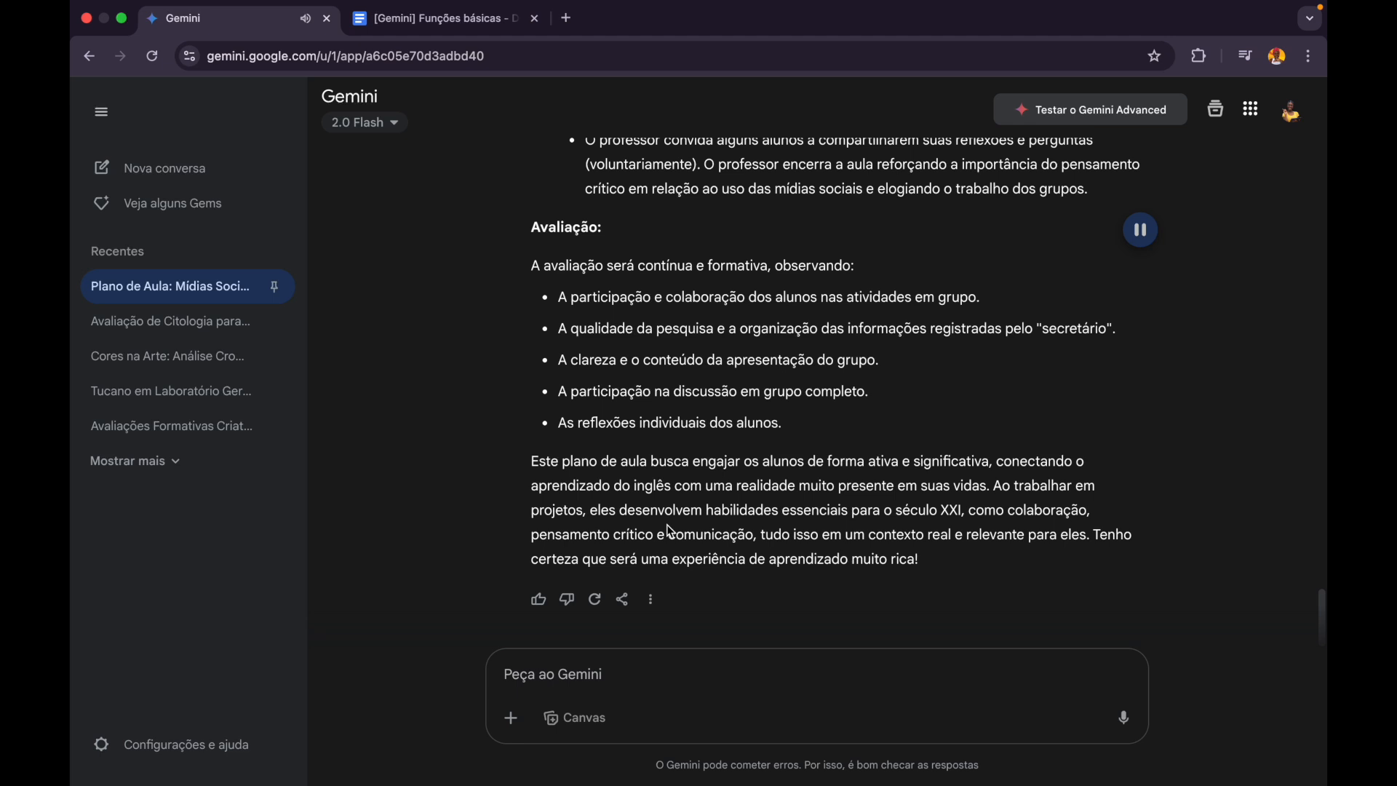
click(1141, 224)
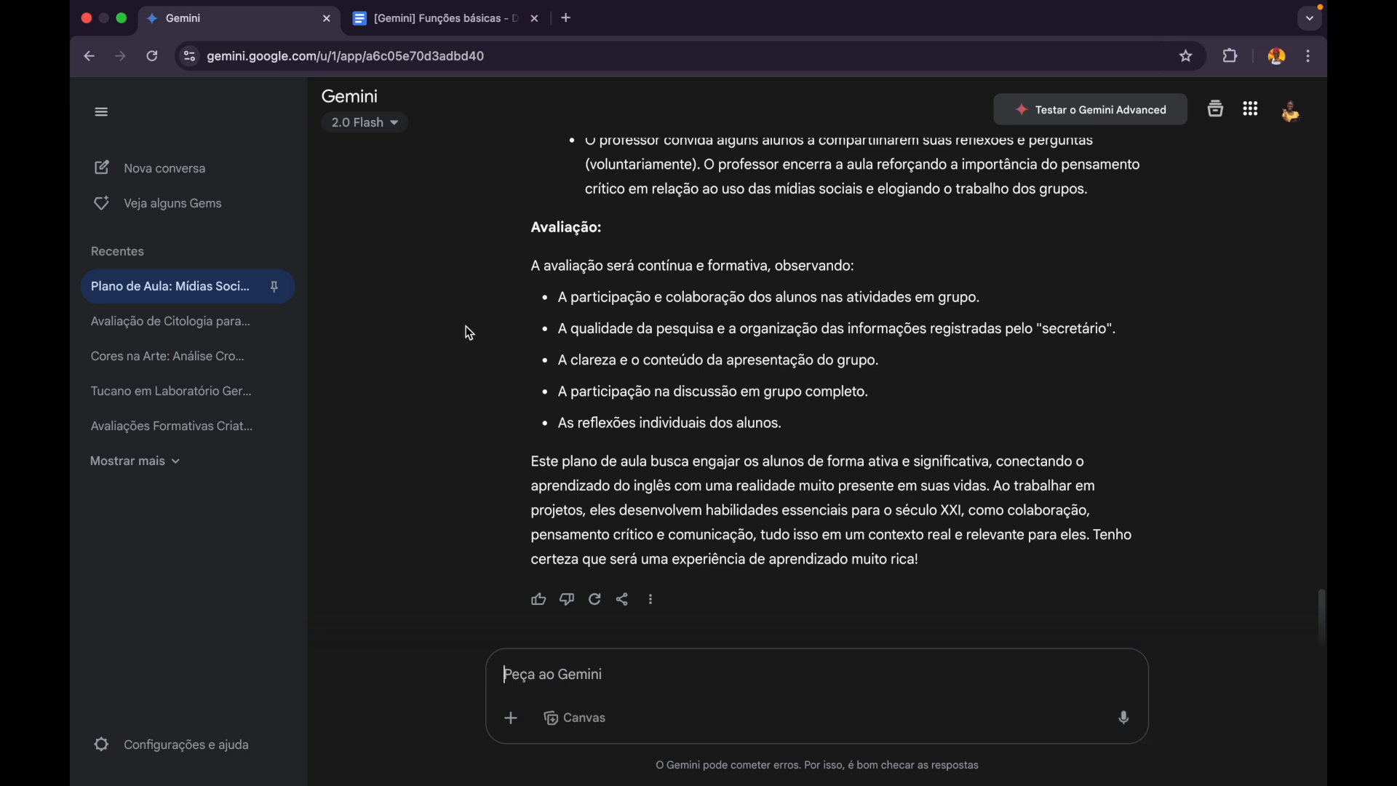
Step: Show the file attachment options and paste the yellow "Inscrições abertas" event poster image into the prompt
click(505, 727)
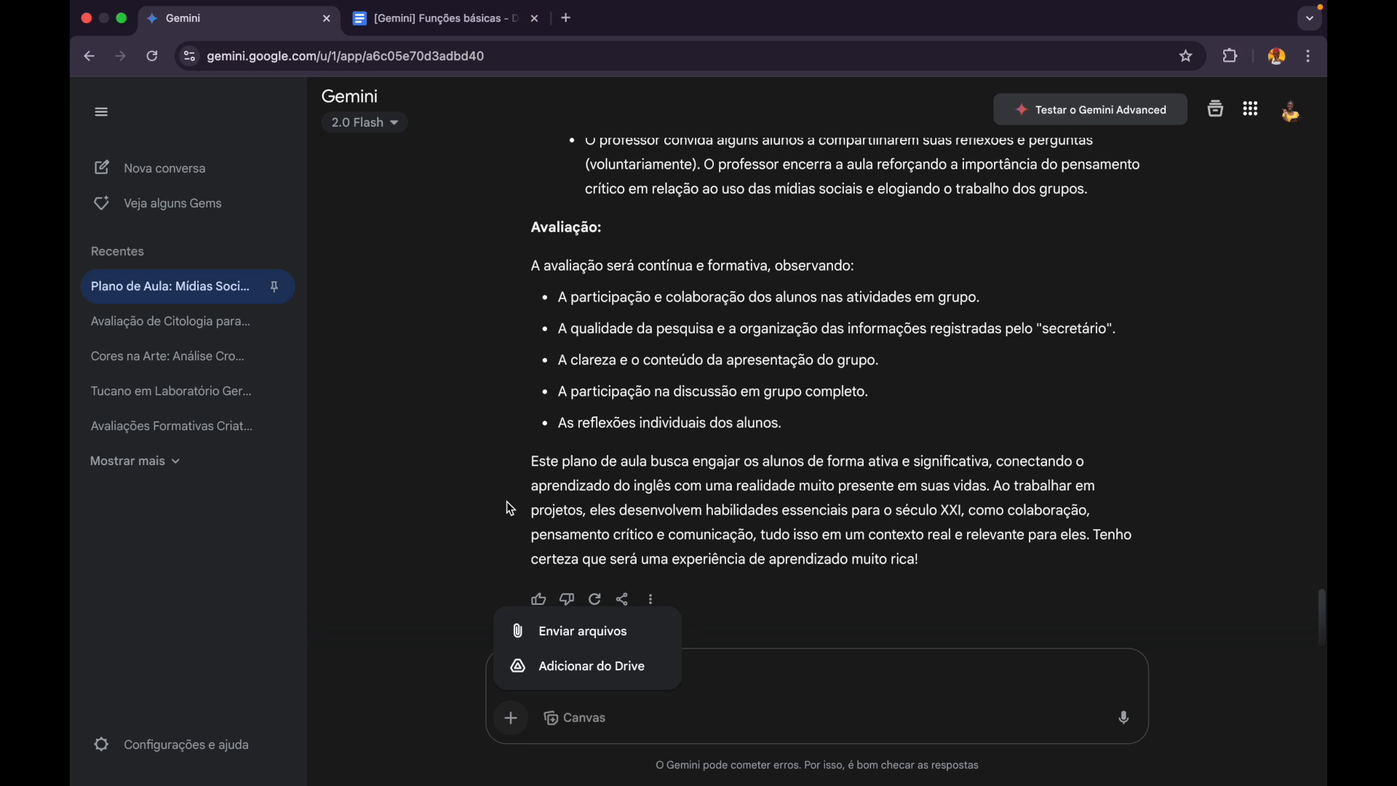
click(734, 681)
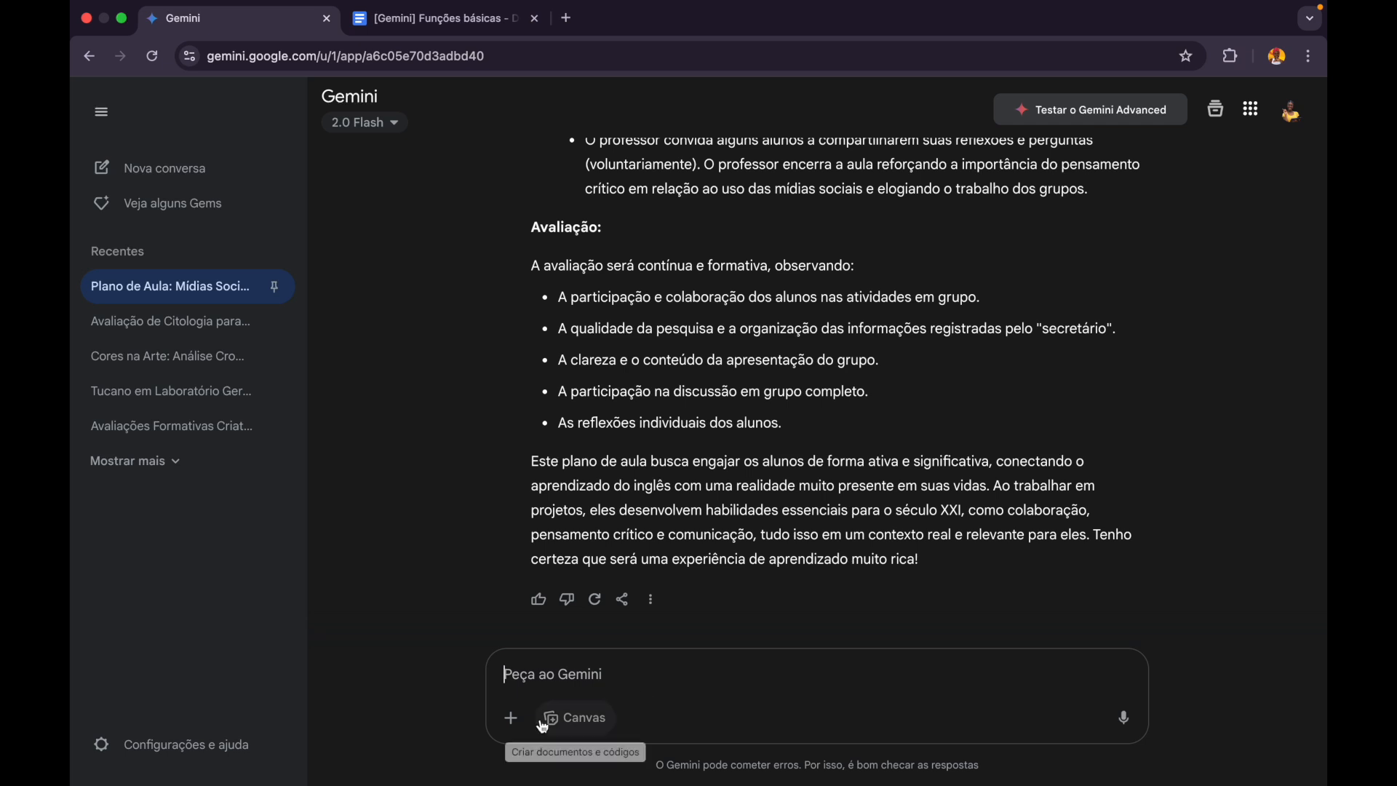
key(super+v)
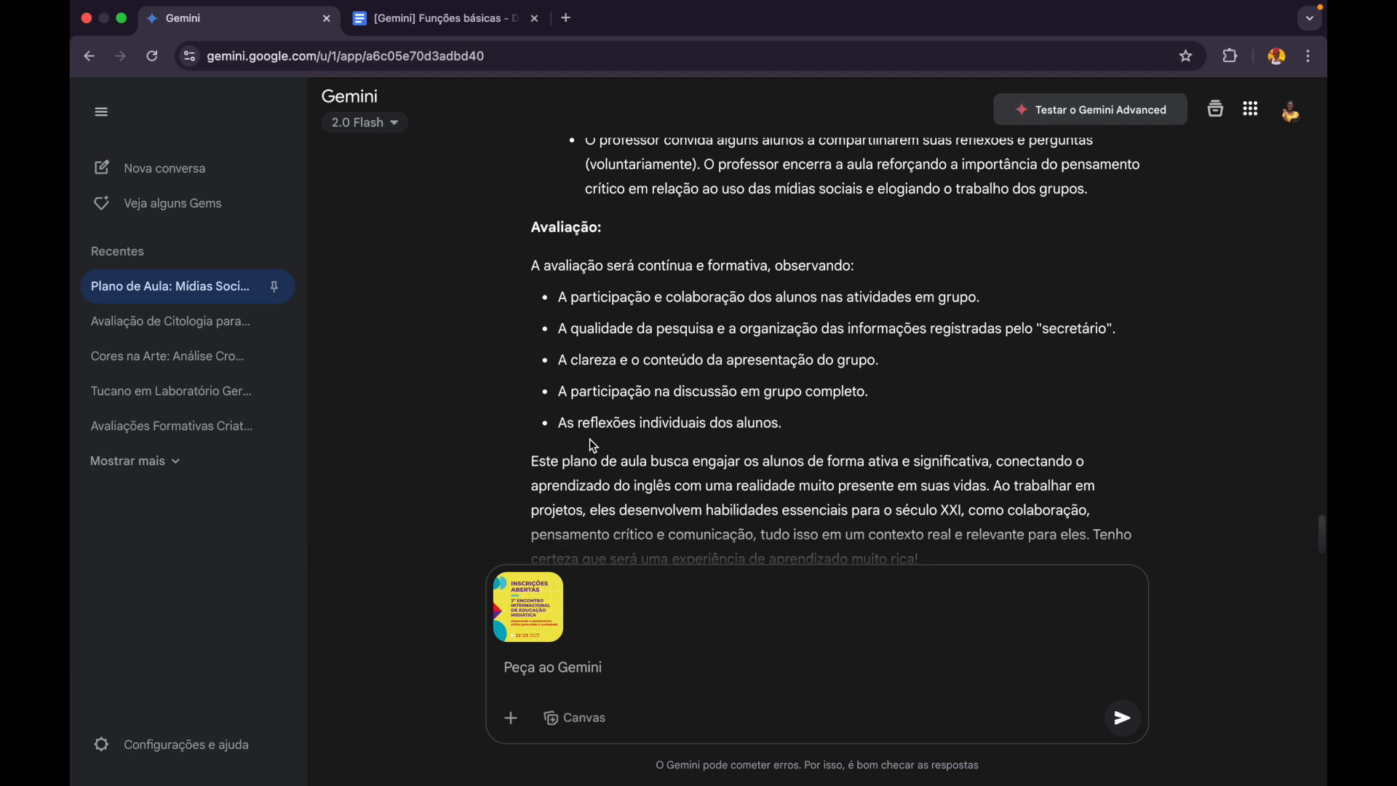
Step: View the document's "Lens no Gemini + Anexo e interação com arquivos" row and return to the Gemini conversation
mouse_move(546, 597)
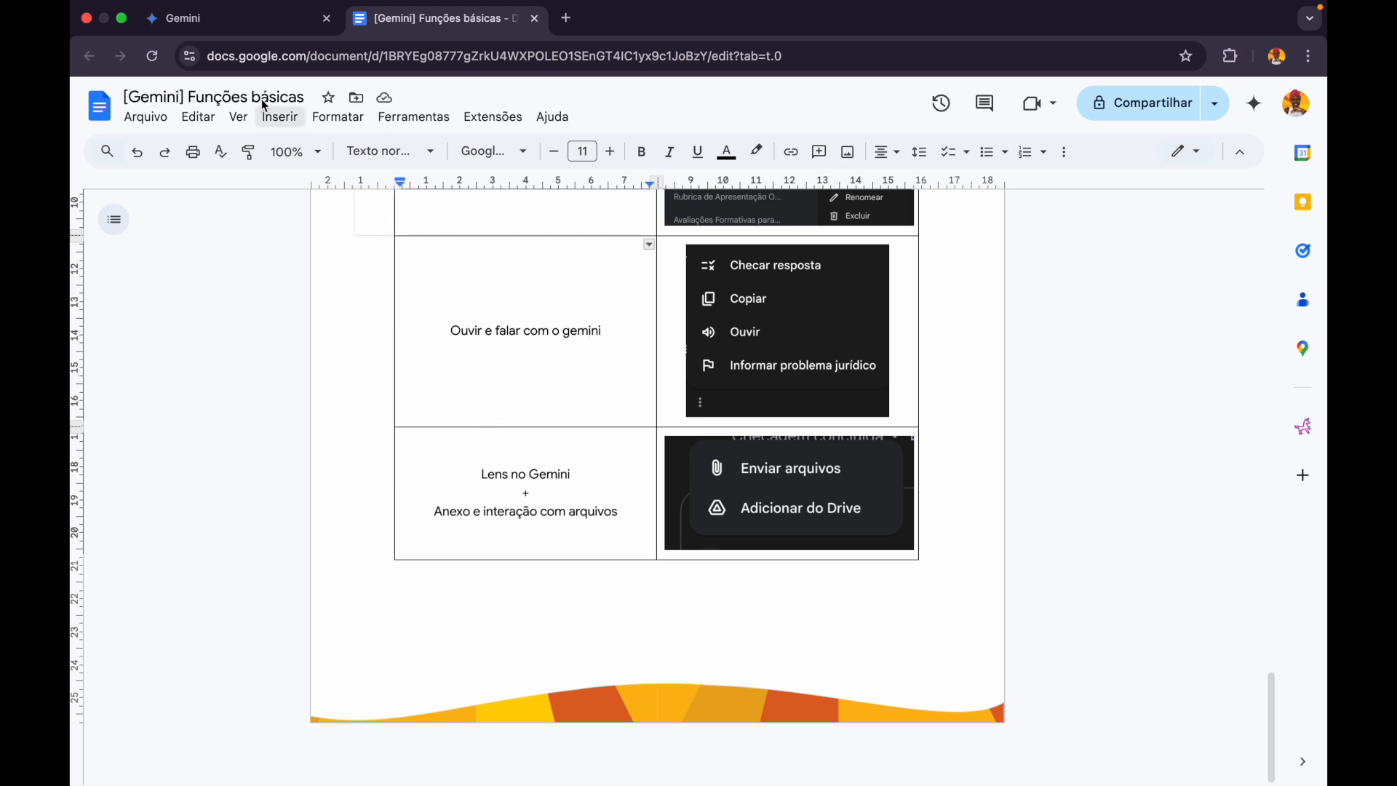
click(264, 20)
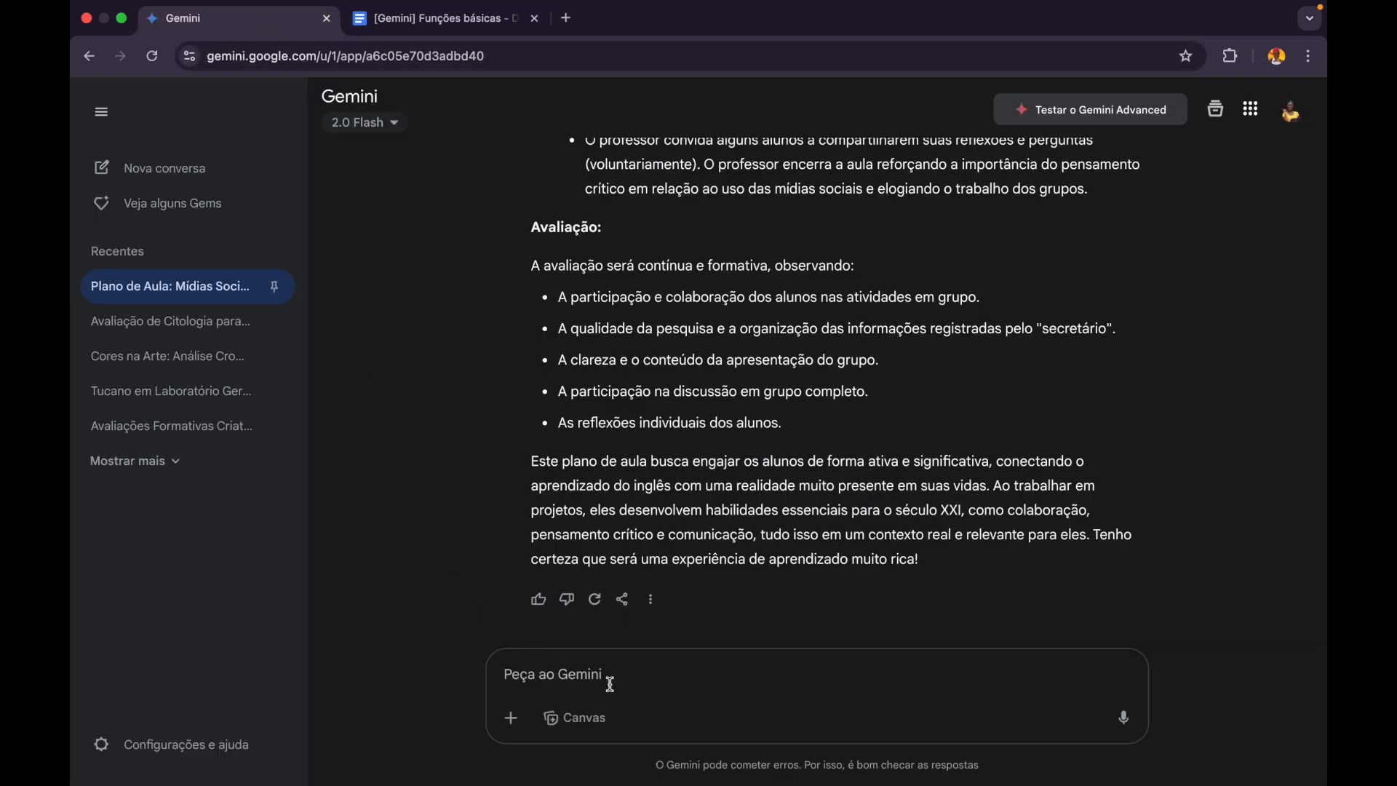